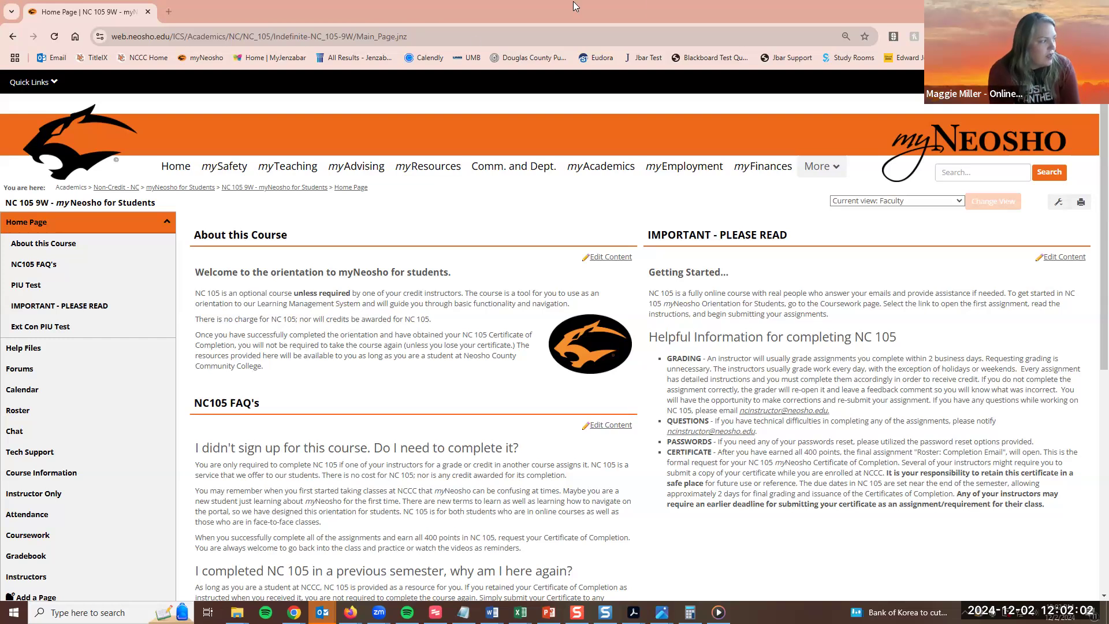
Open the "Panther Email: Emailing your Instructor" assignment from the course's Coursework page.
left_click(127, 538)
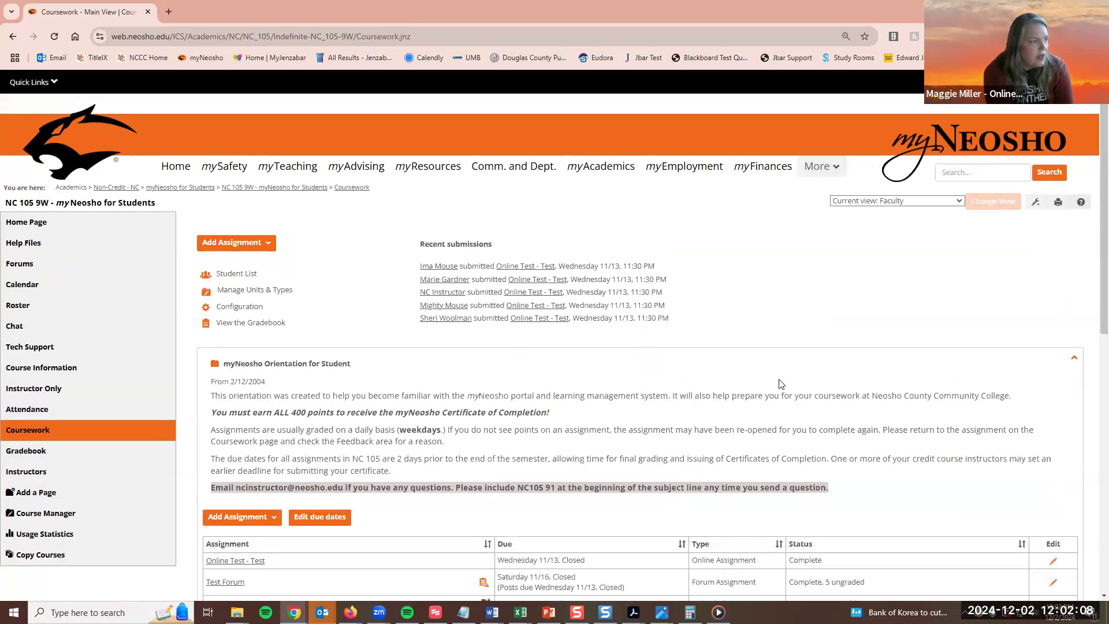
scroll(772, 373, "down", 4)
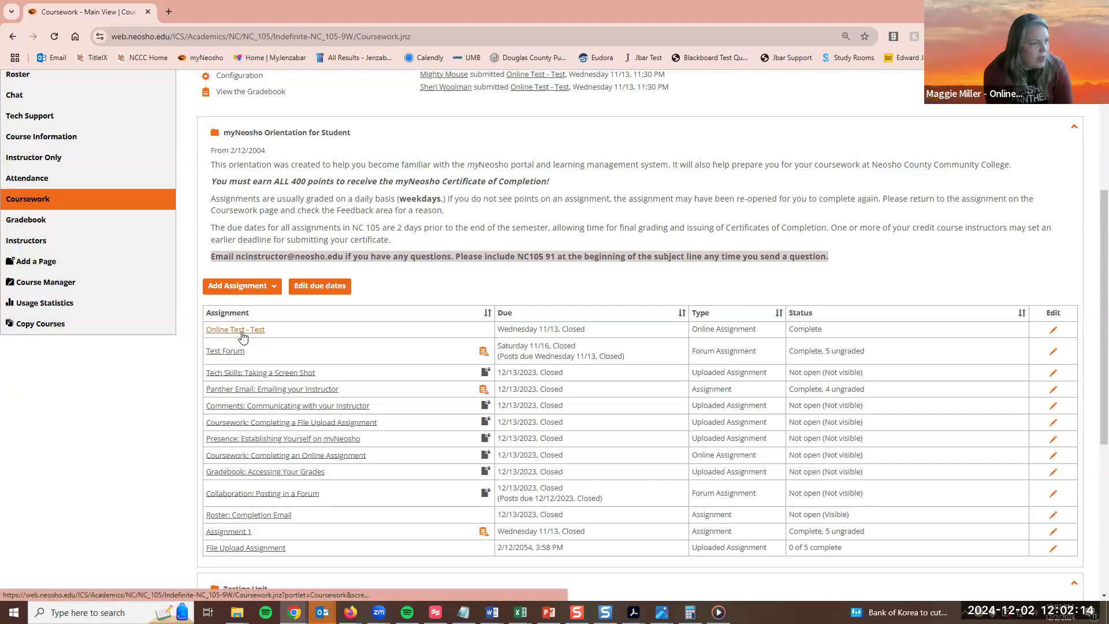
left_click(235, 390)
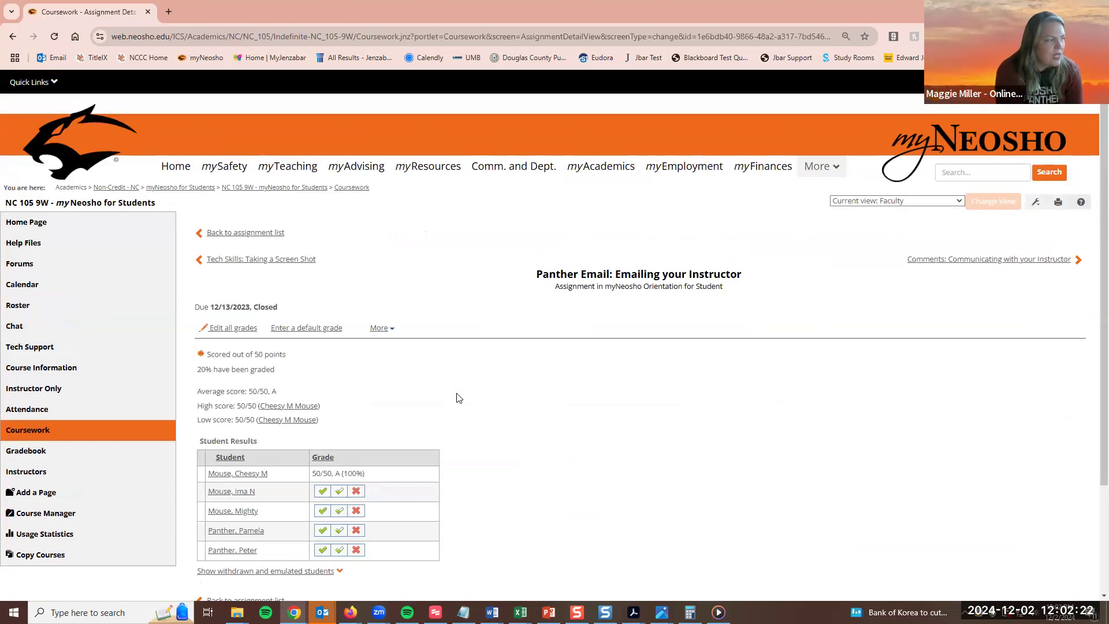
scroll(462, 445, "down", 2)
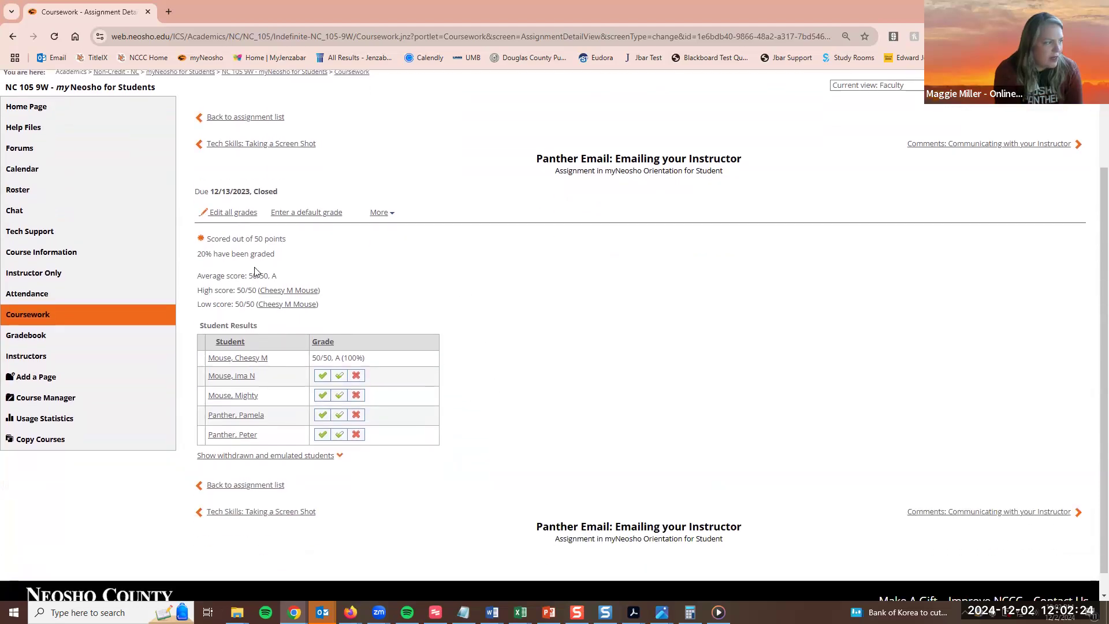
Look at the assignment's all-grades editor and the Default Grade option, leaving both without saving any grades.
left_click(224, 219)
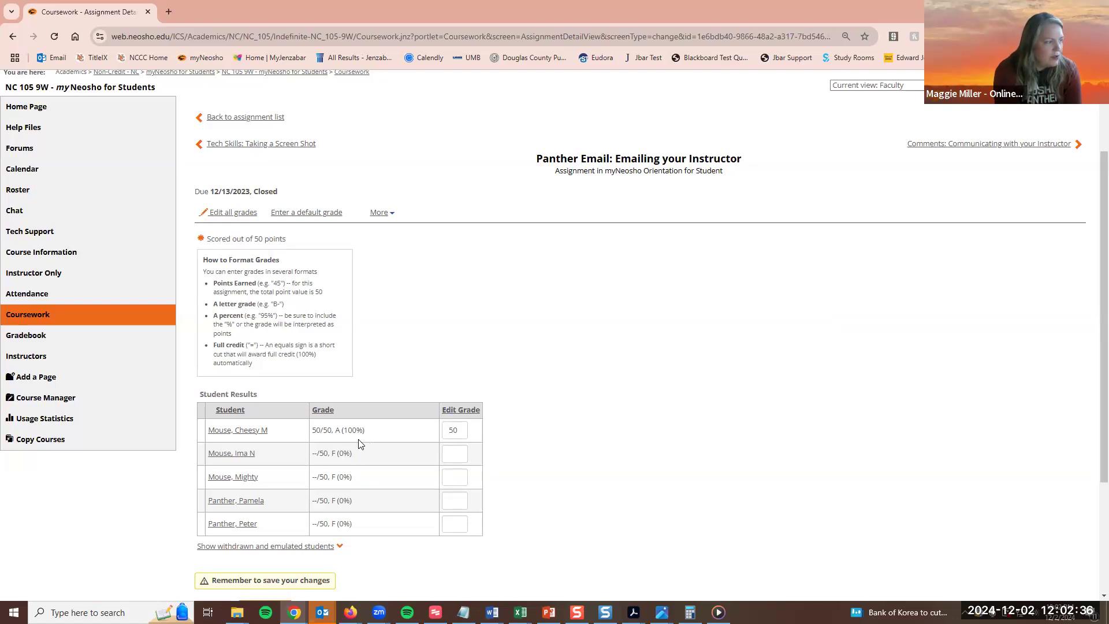
left_click(307, 213)
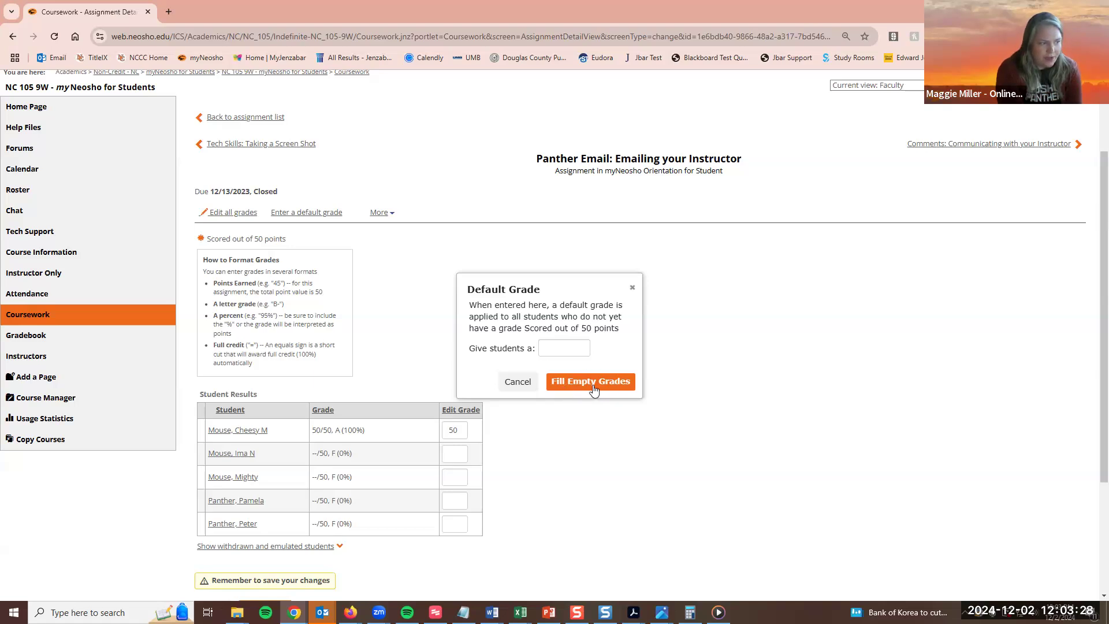
left_click(632, 289)
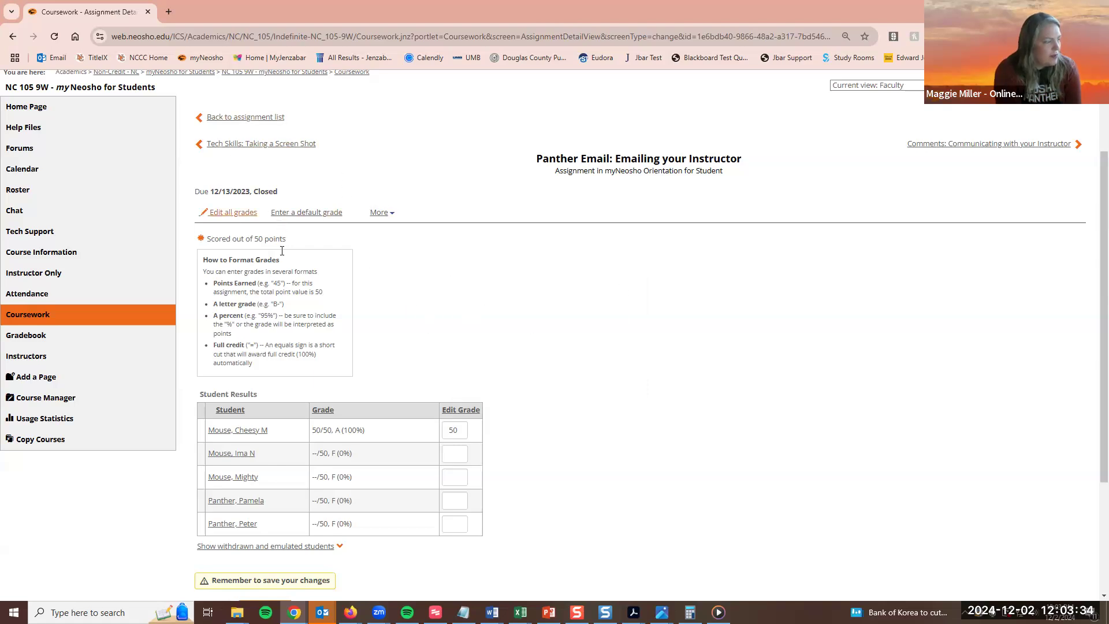
scroll(260, 416, "down", 3)
left_click(223, 438)
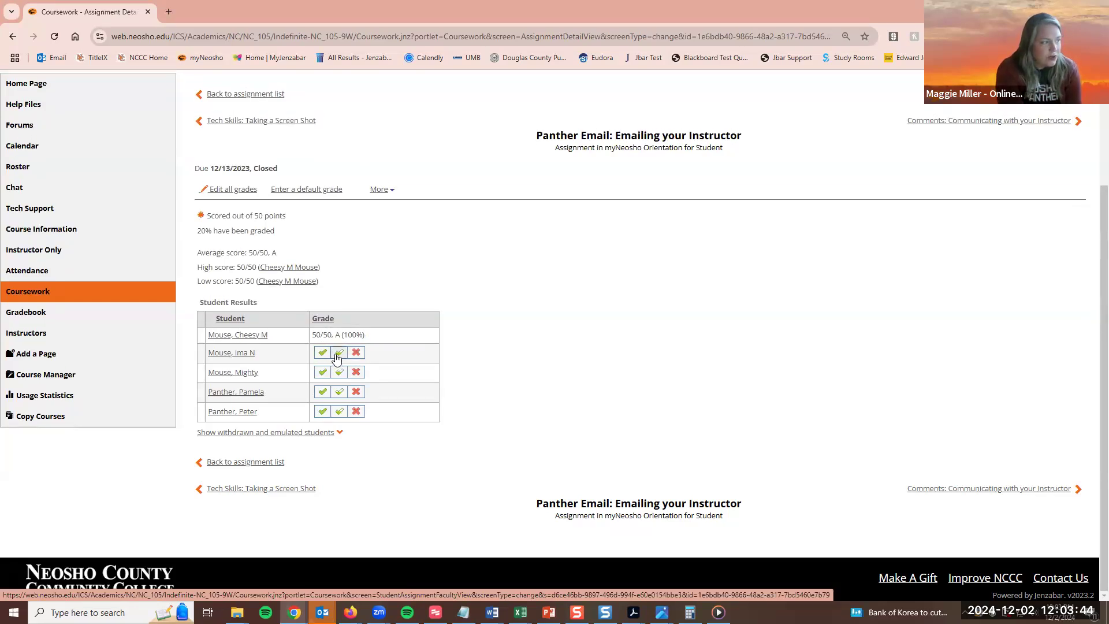
left_click(339, 354)
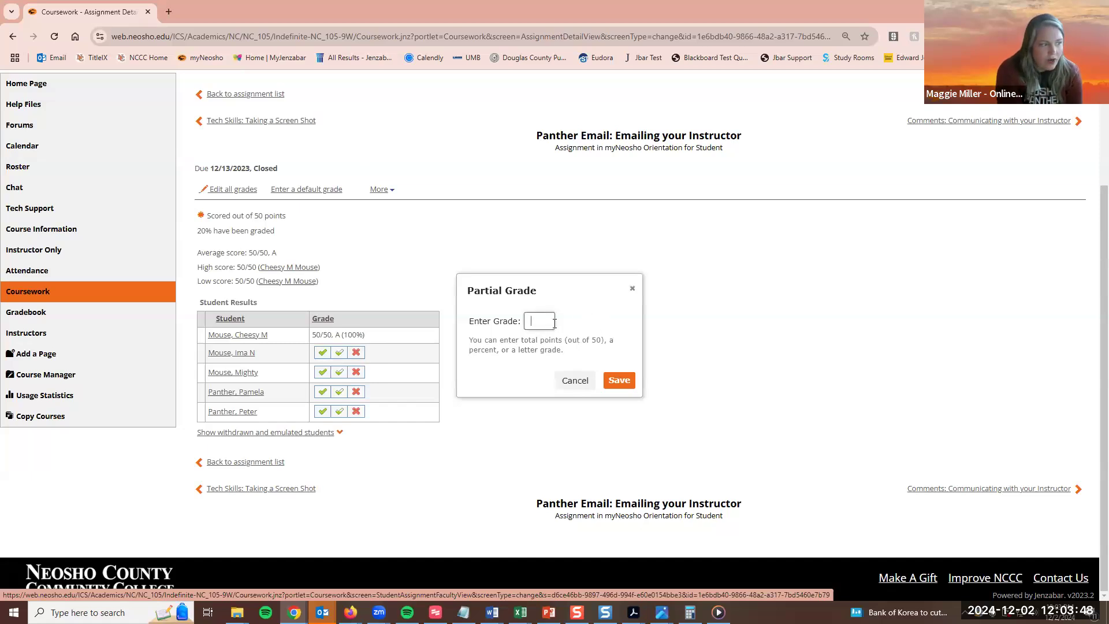
left_click_drag(570, 341, 603, 341)
left_click(575, 380)
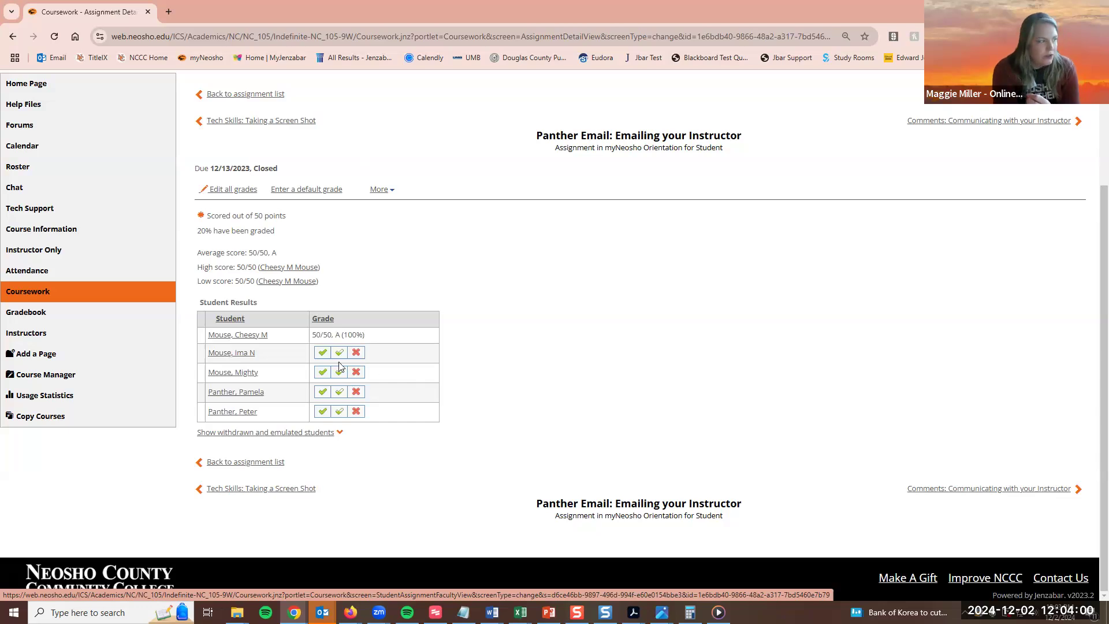
Award full credit to the second listed student and save a partial grade of 10 for the third.
left_click(322, 353)
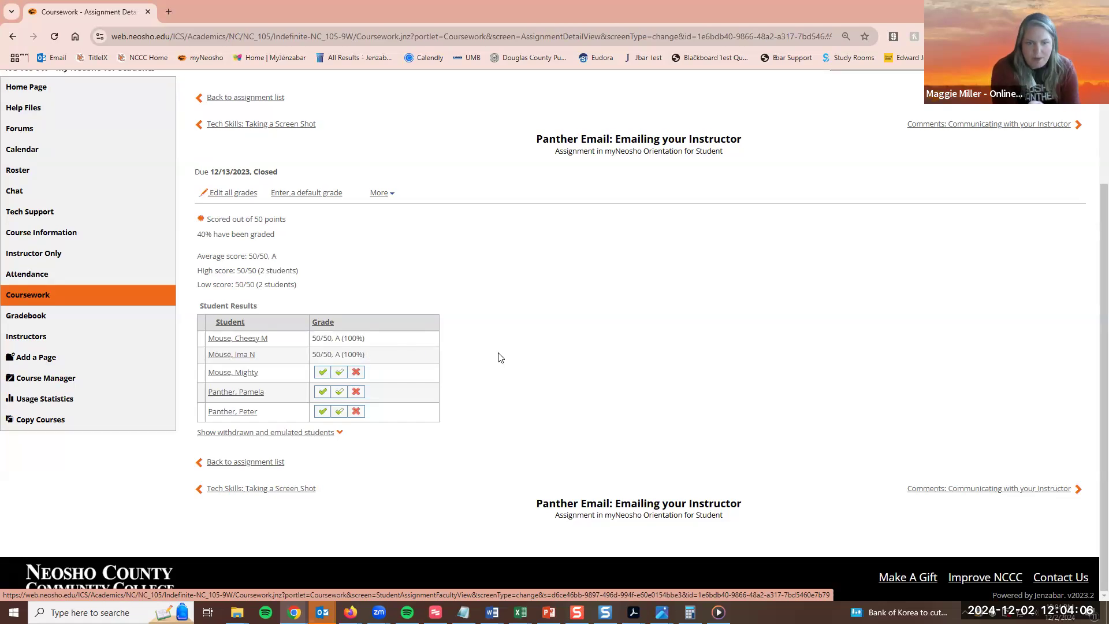
left_click(336, 374)
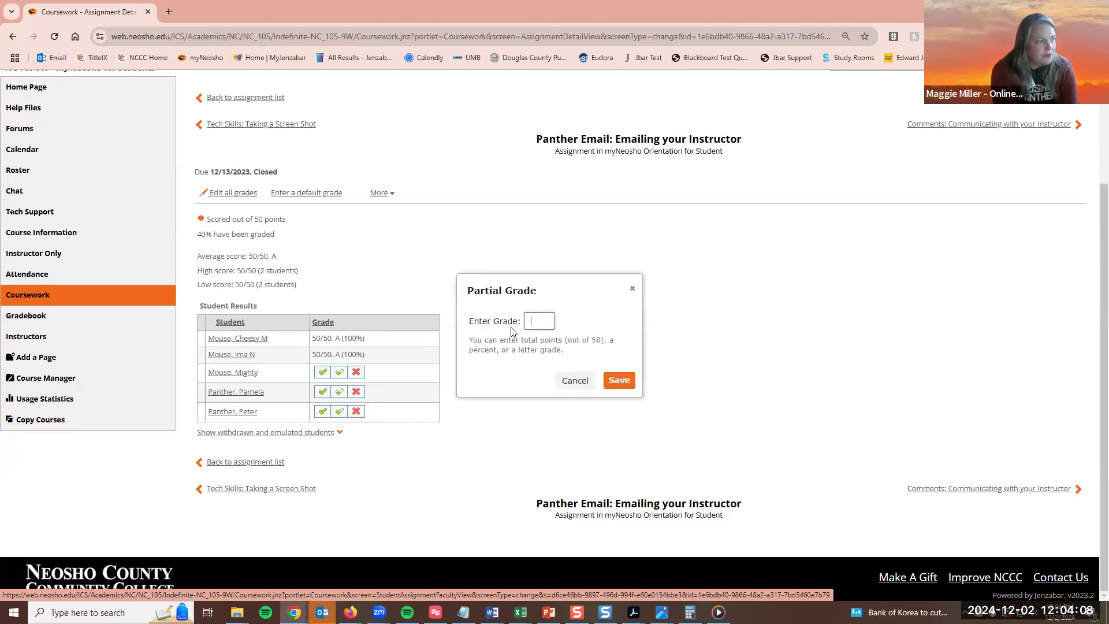
type("10")
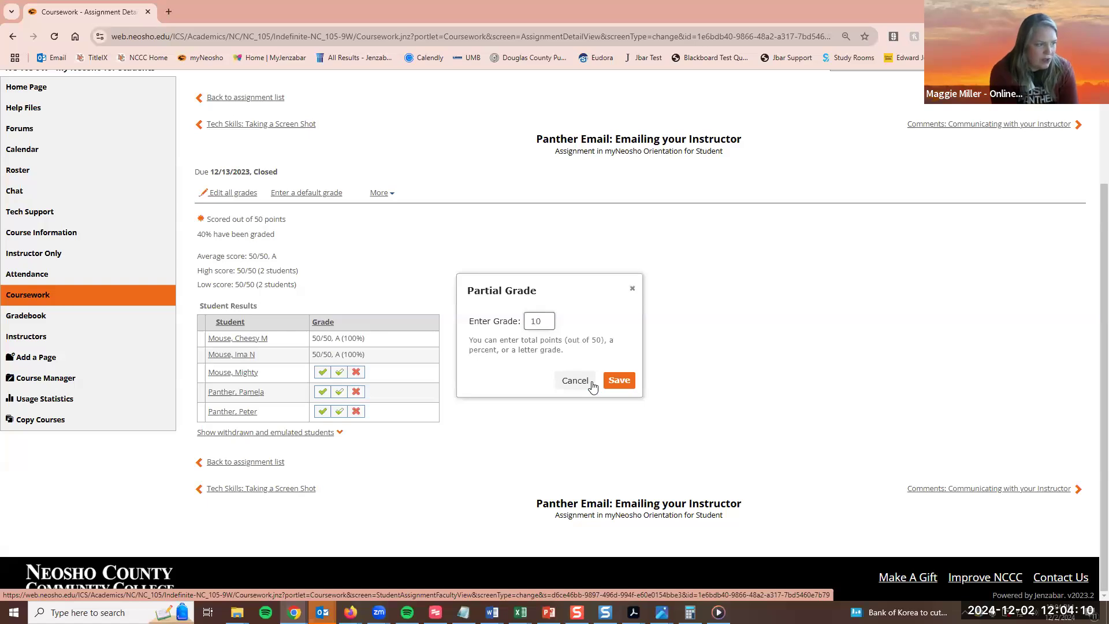
left_click(619, 379)
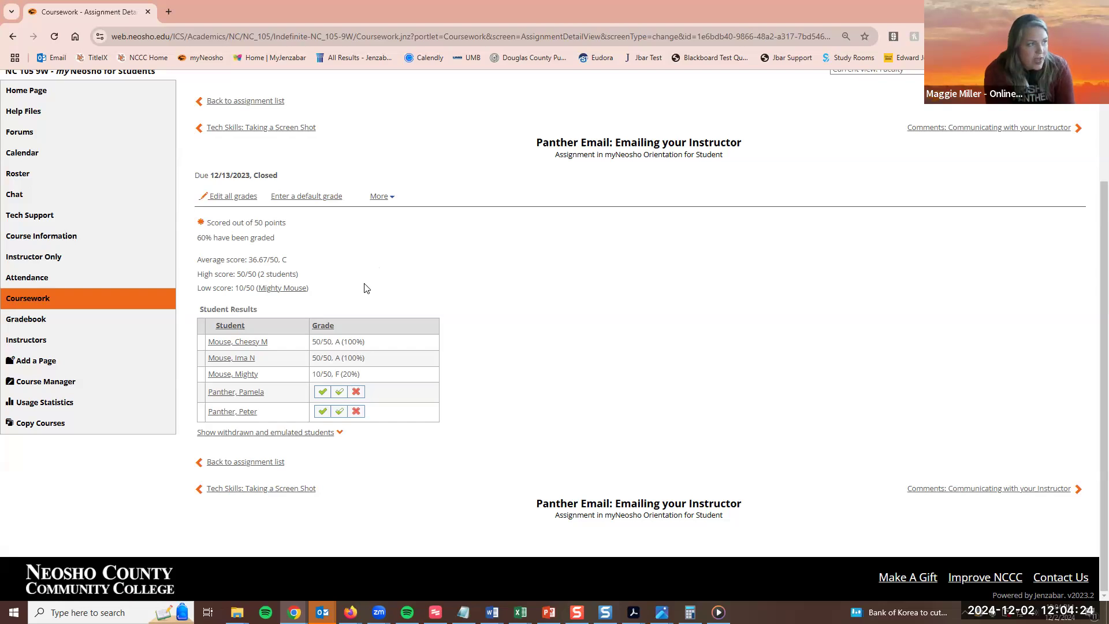
Open the first listed student's result for this assignment, and from it the student's full coursework overview.
mouse_move(334, 341)
left_click(236, 346)
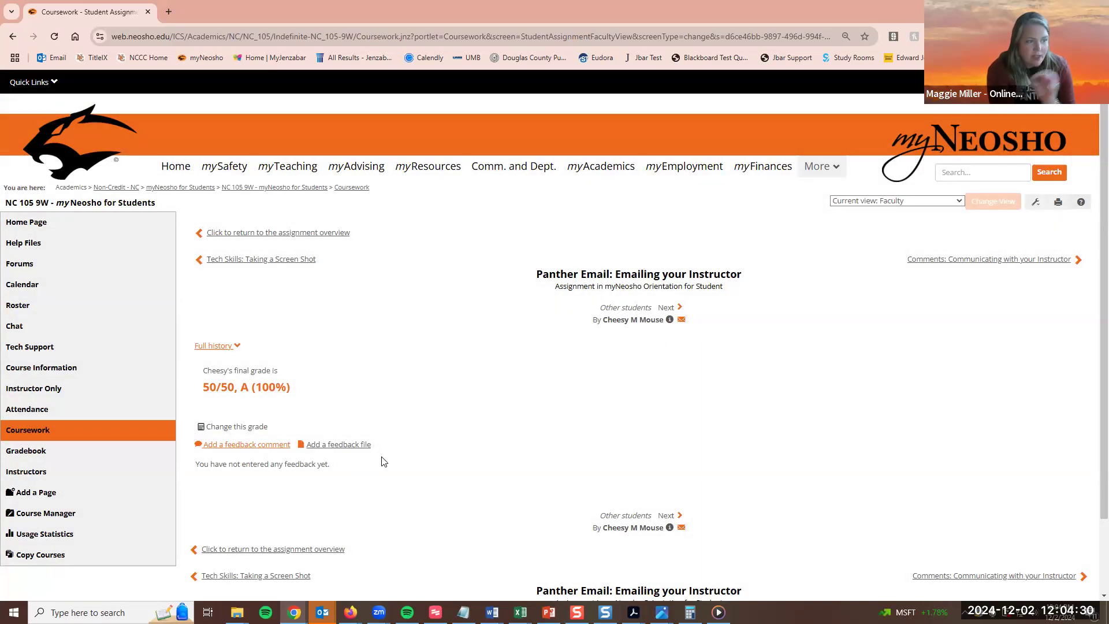
left_click(628, 325)
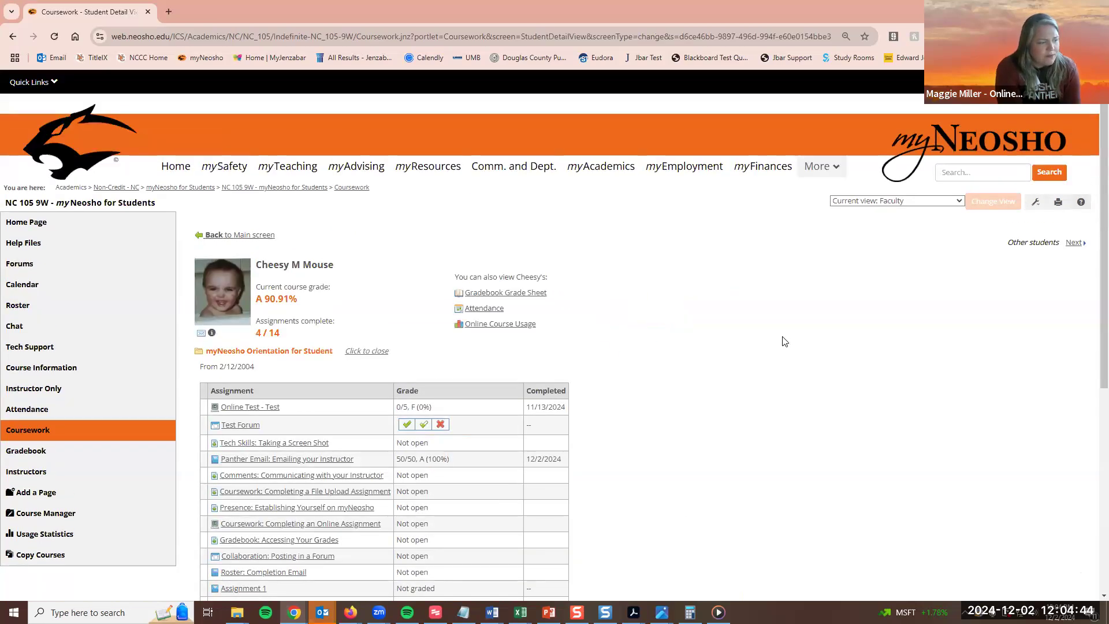
Examine the student's assignment grades in the myNeosho Orientation for Student and Testing Unit sections, and return to the Coursework main screen.
scroll(783, 341, "down", 2)
mouse_move(402, 346)
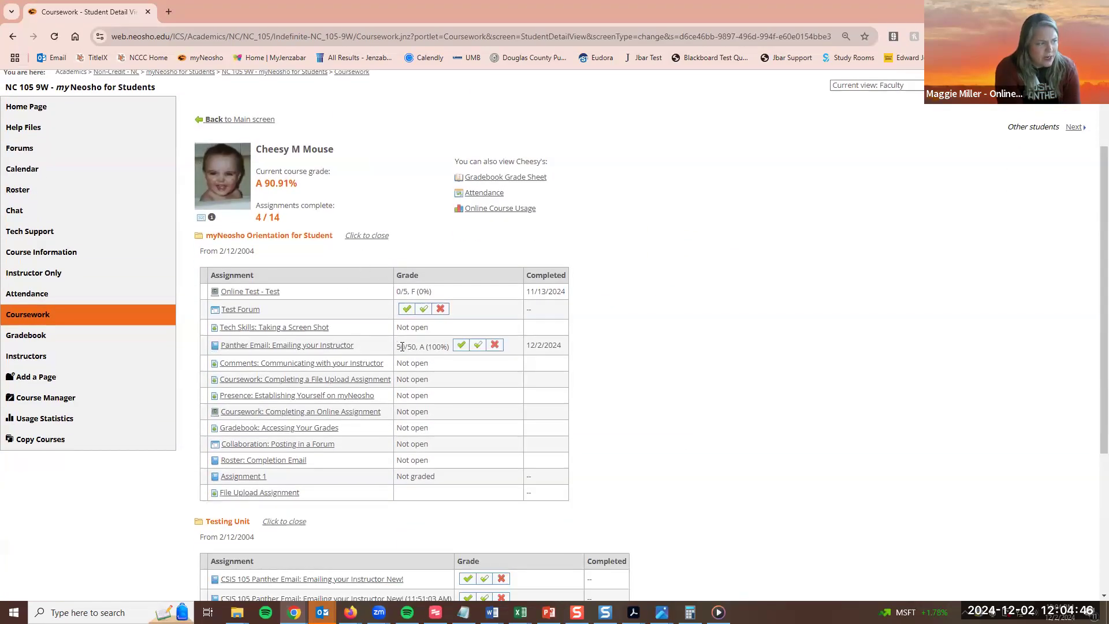
left_click_drag(429, 461, 405, 360)
left_click(434, 402)
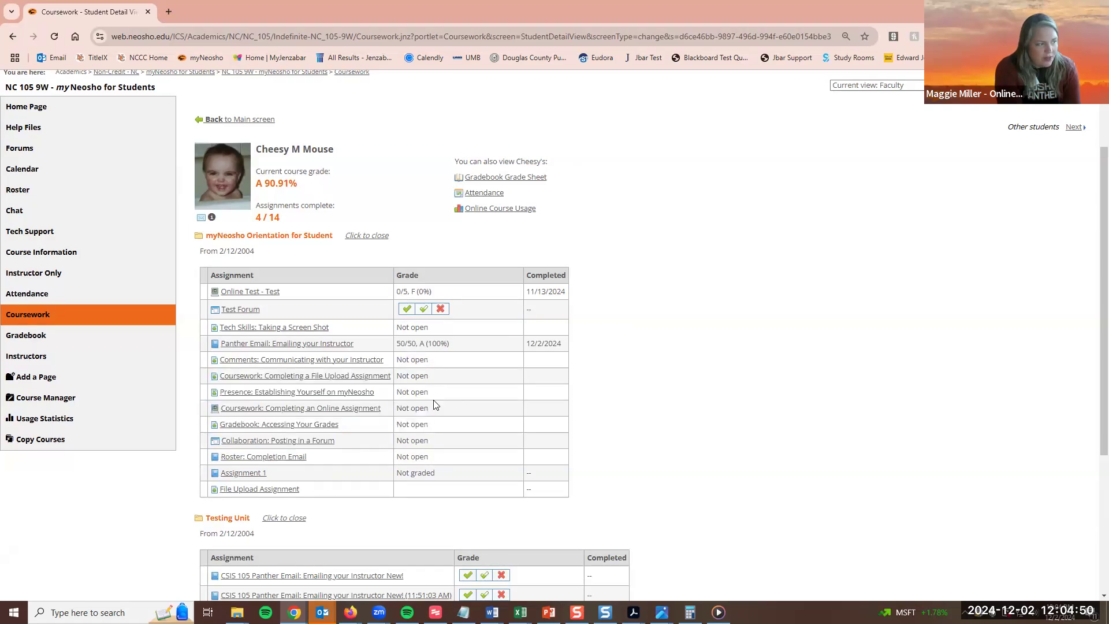
mouse_move(414, 344)
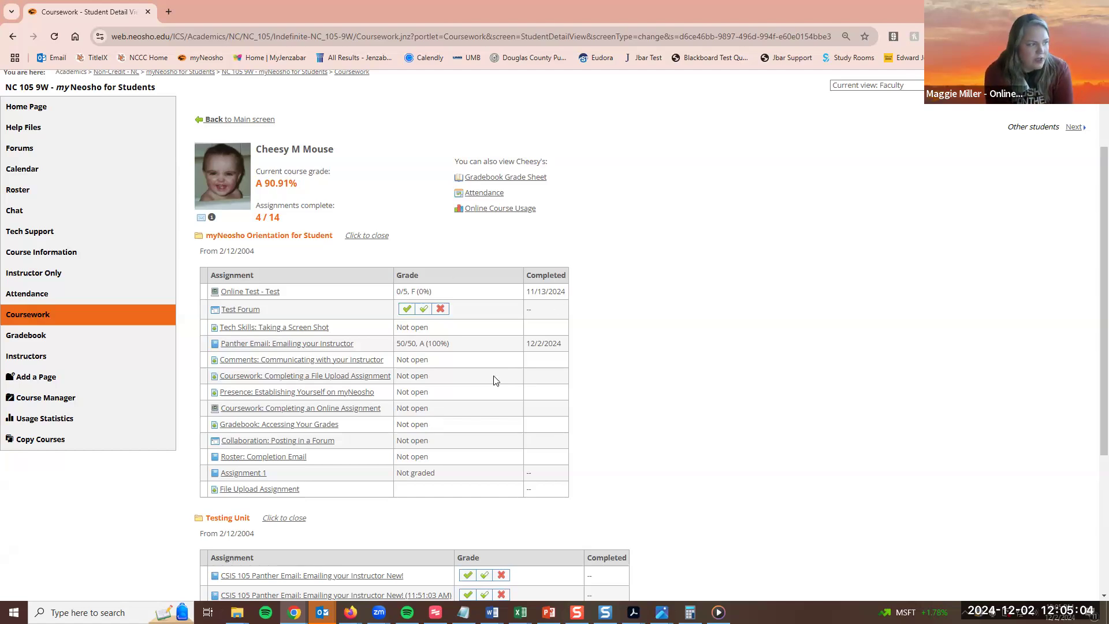
scroll(469, 296, "down", 2)
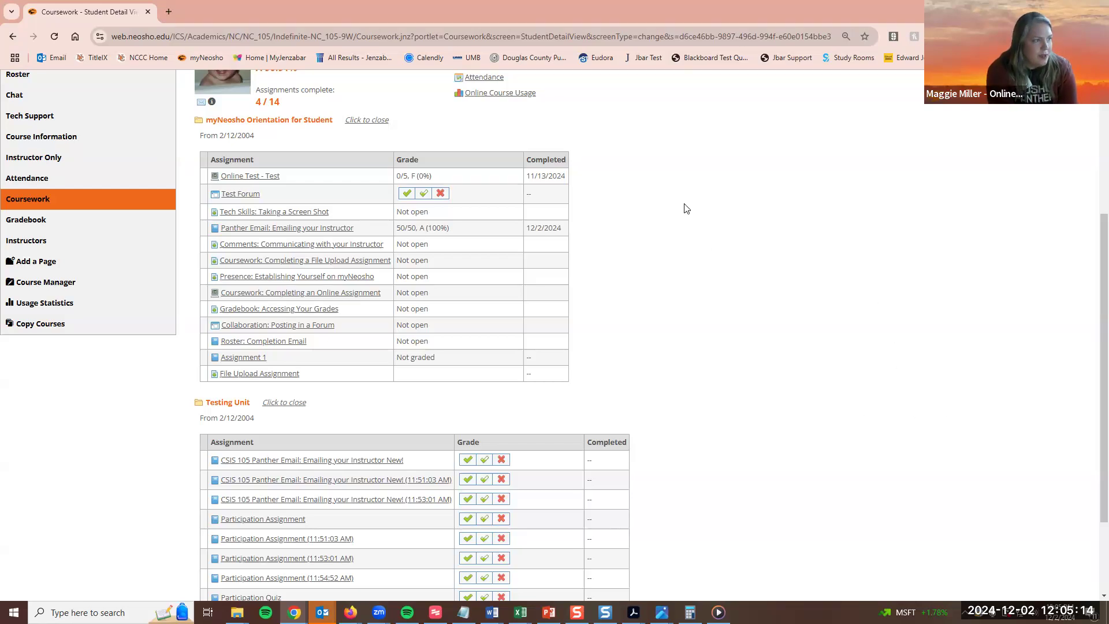
scroll(528, 279, "down", 2)
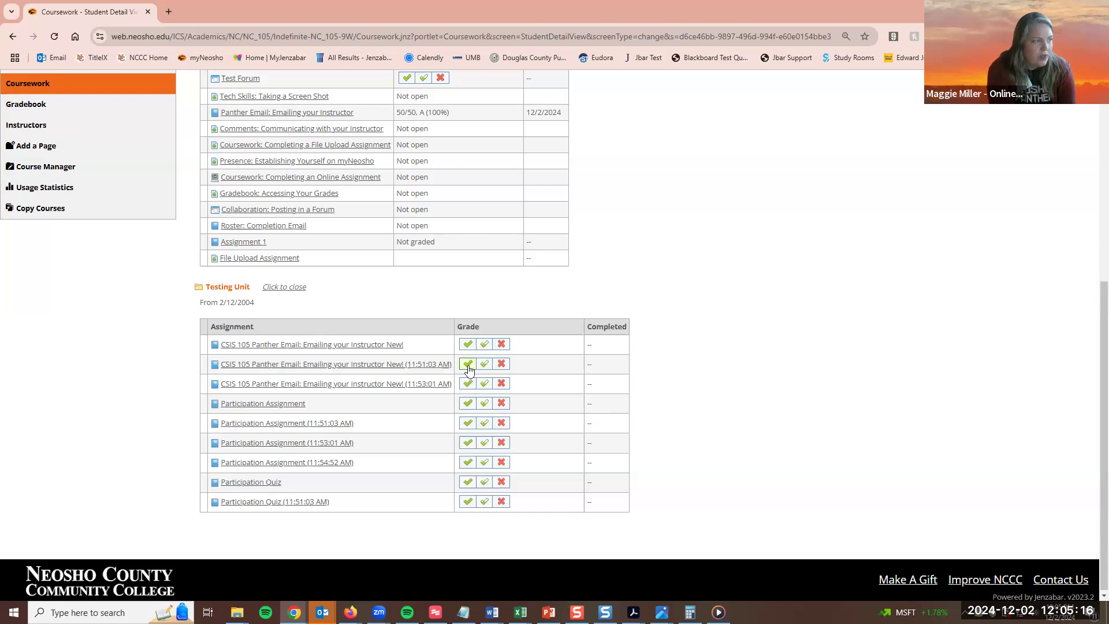
scroll(514, 315, "up", 3)
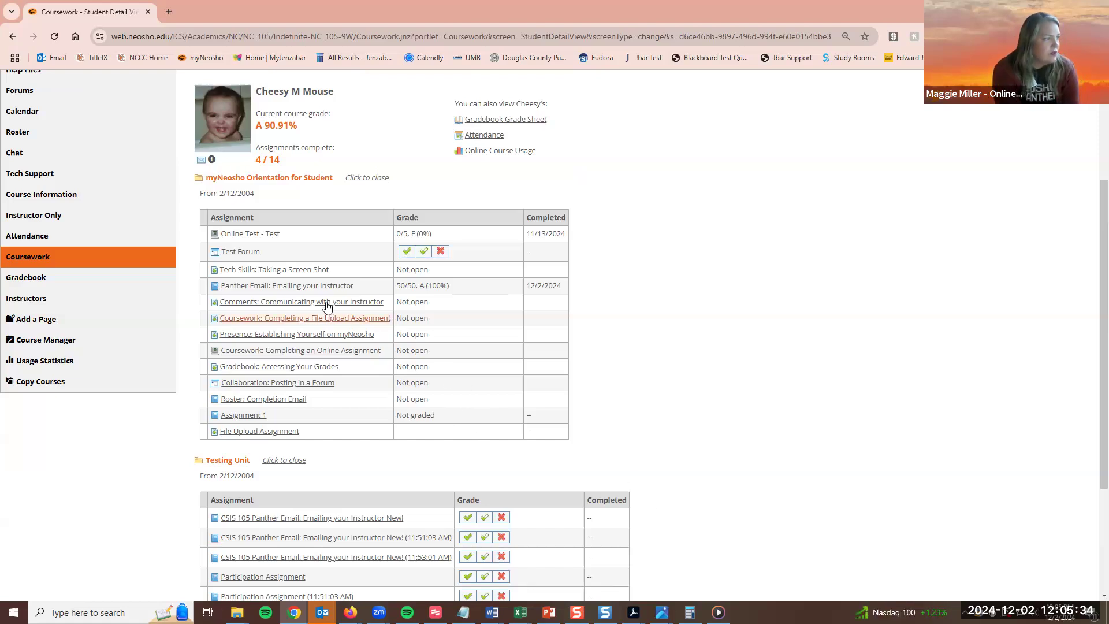
scroll(332, 275, "up", 3)
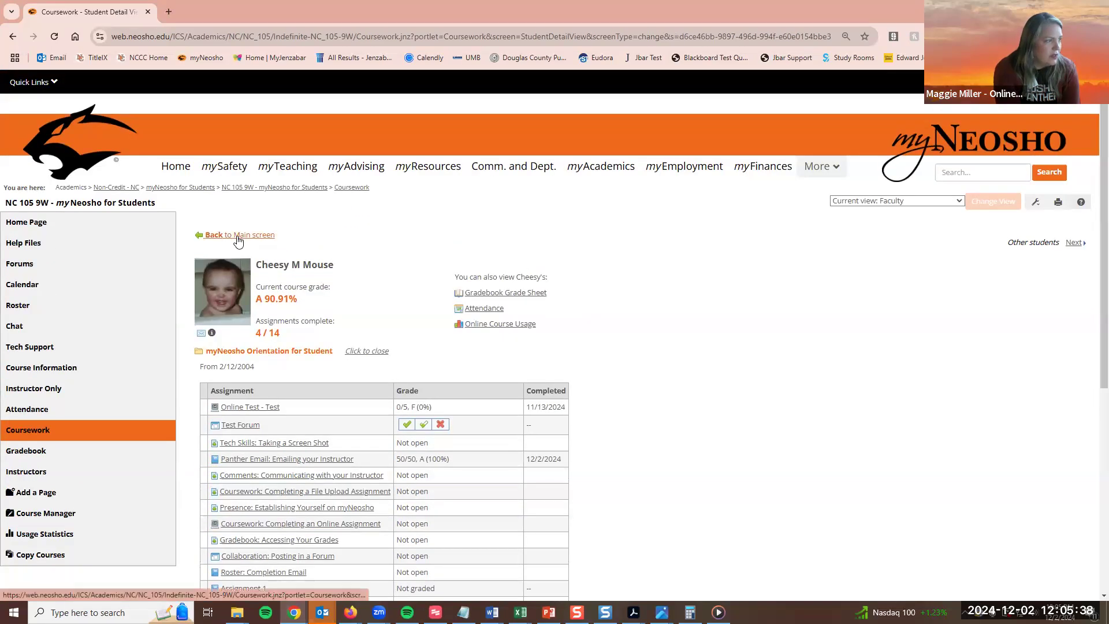
left_click(238, 237)
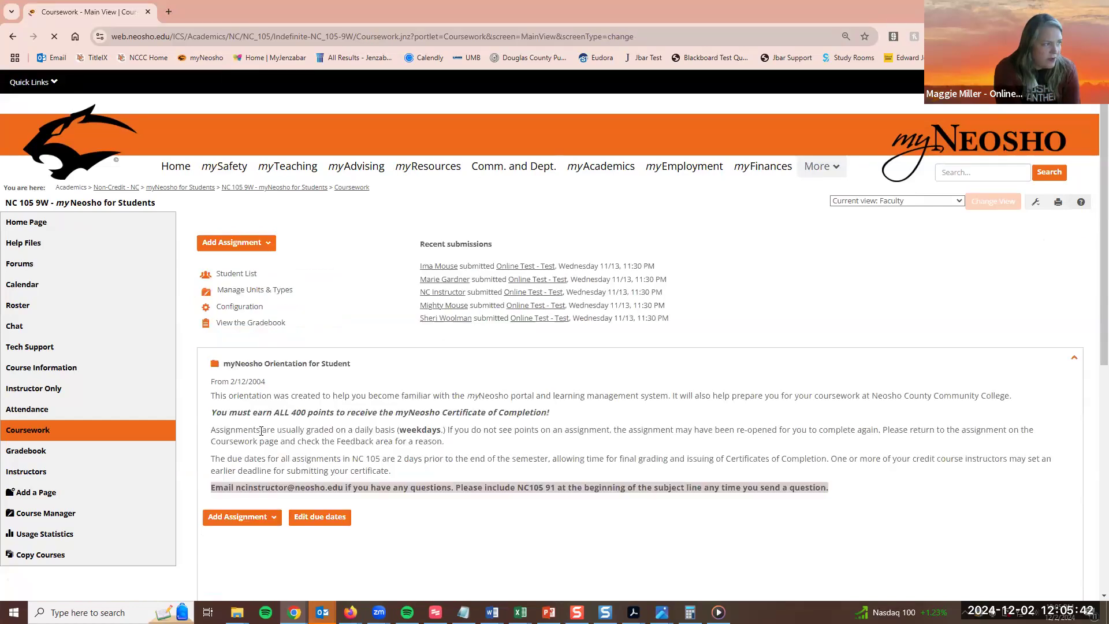
Open the first student's detail page in the Gradebook and review the list of assignment grades.
left_click(84, 455)
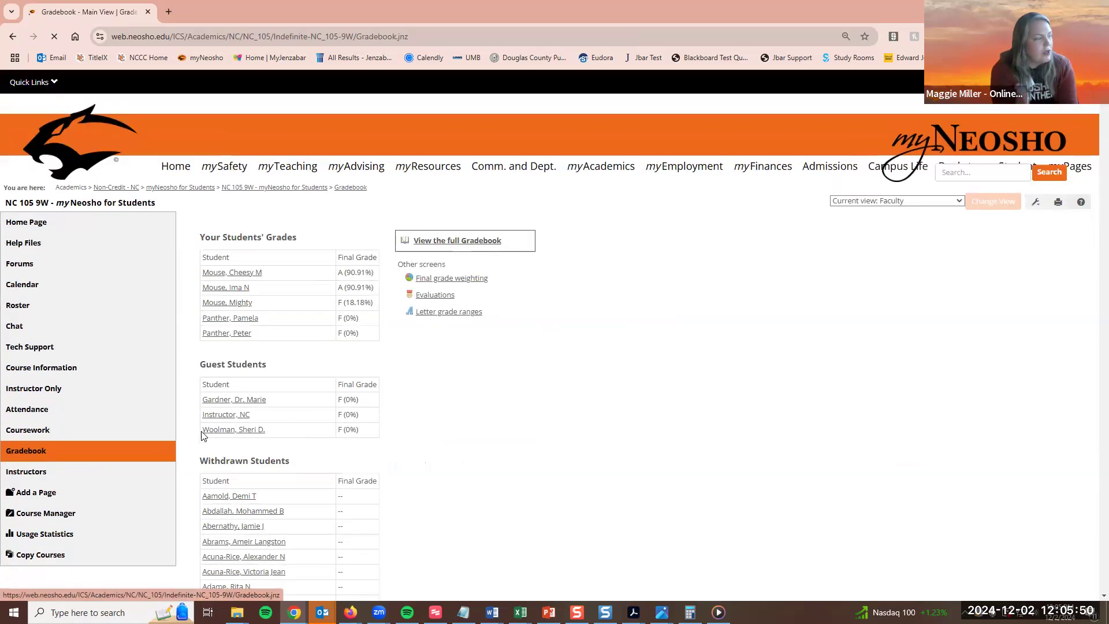
left_click(242, 279)
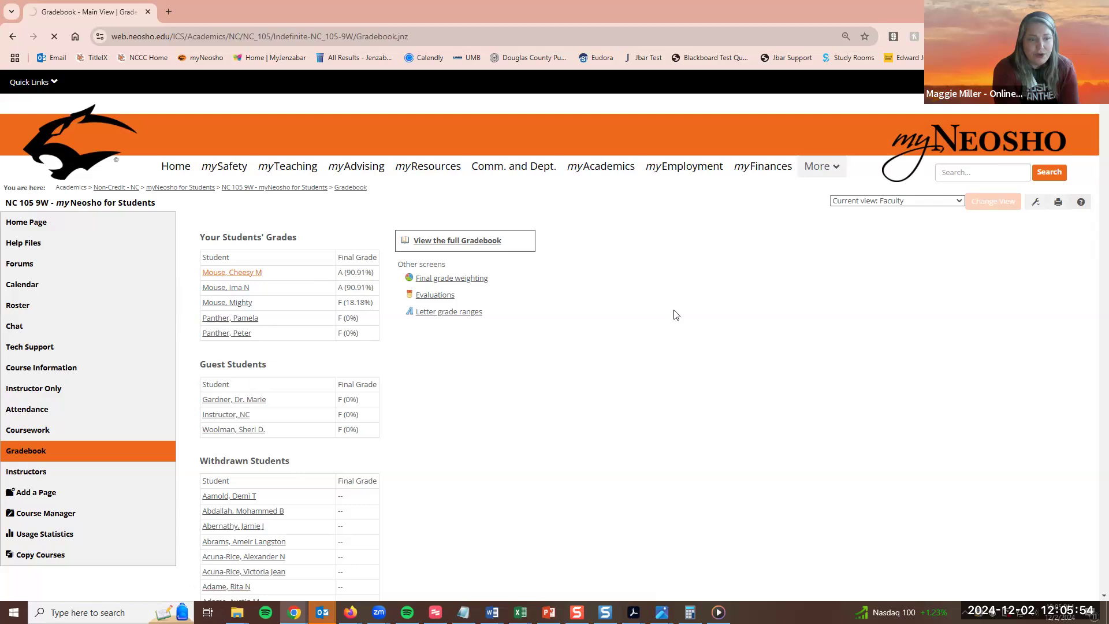
scroll(703, 260, "down", 4)
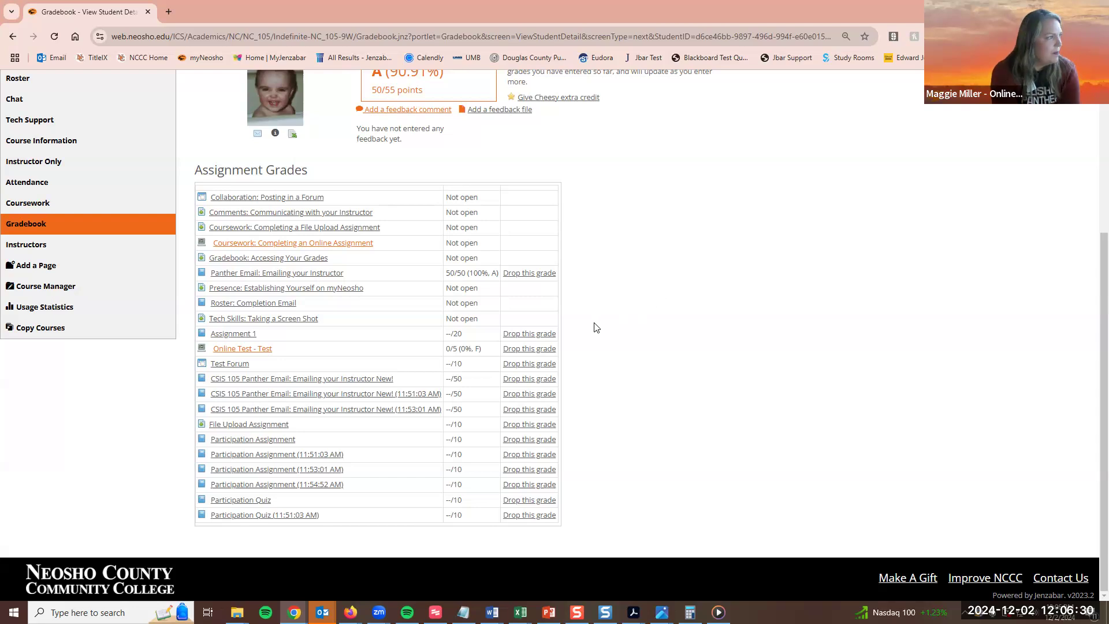
scroll(404, 358, "up", 4)
Return to the Gradebook main page and review the students' final grades.
left_click(91, 454)
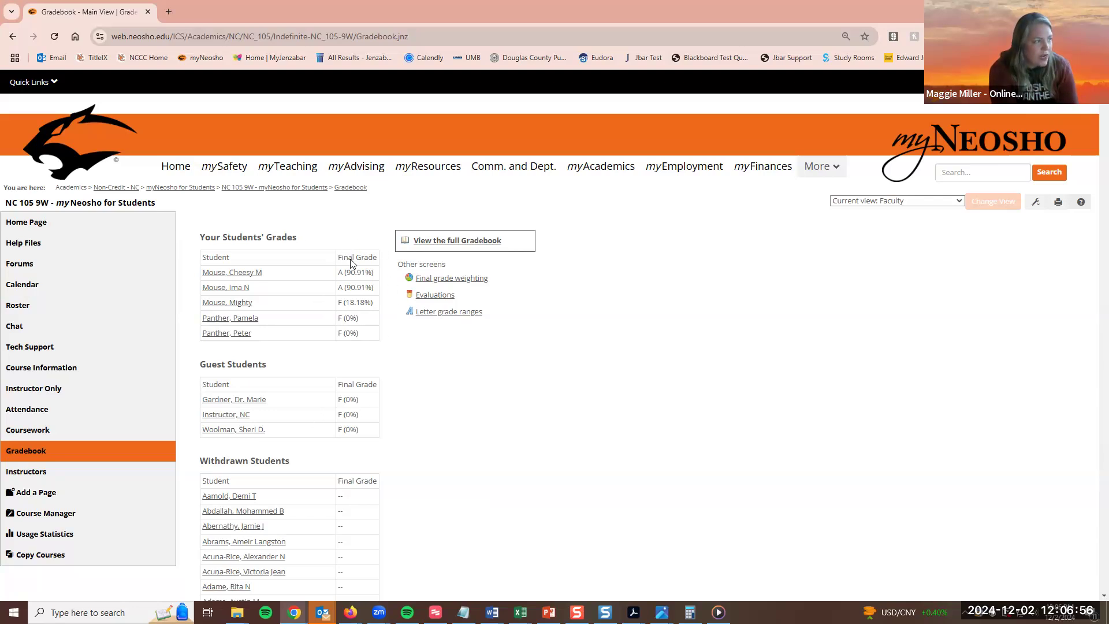
left_click_drag(370, 341, 334, 272)
left_click(438, 359)
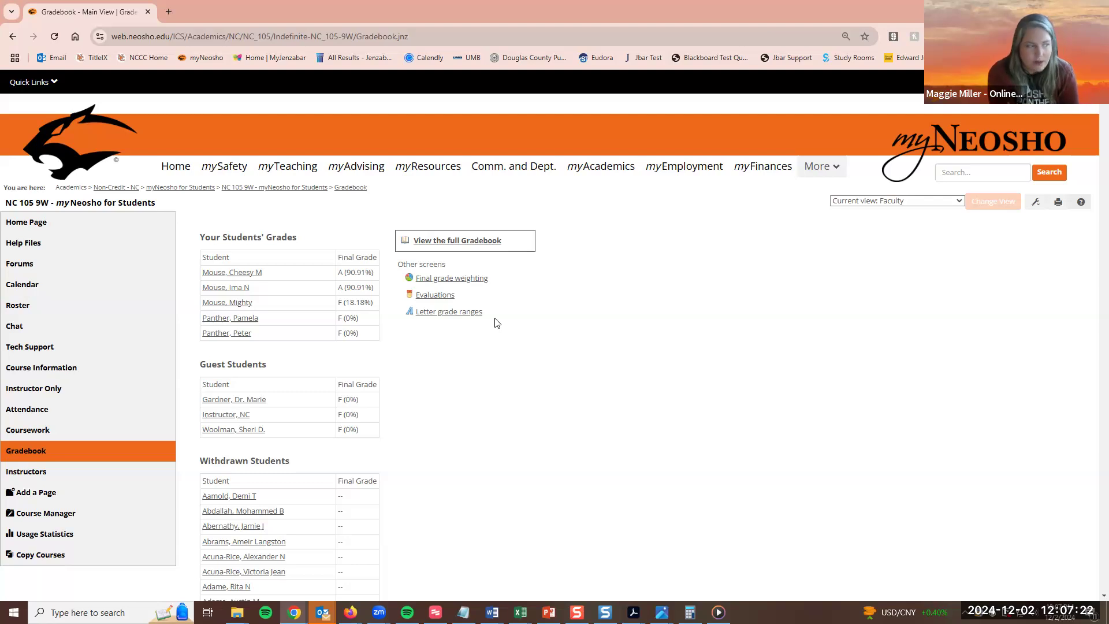
Open the Final Grade Weighting screen and examine the current weighting method and each assignment's points and weight.
left_click(463, 279)
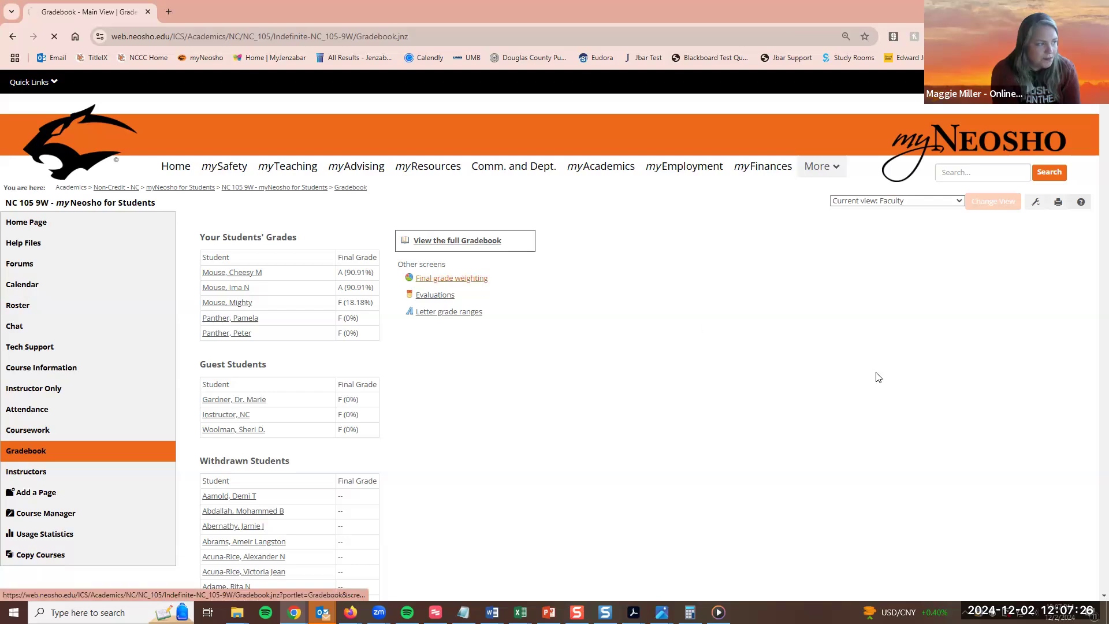
scroll(472, 232, "down", 2)
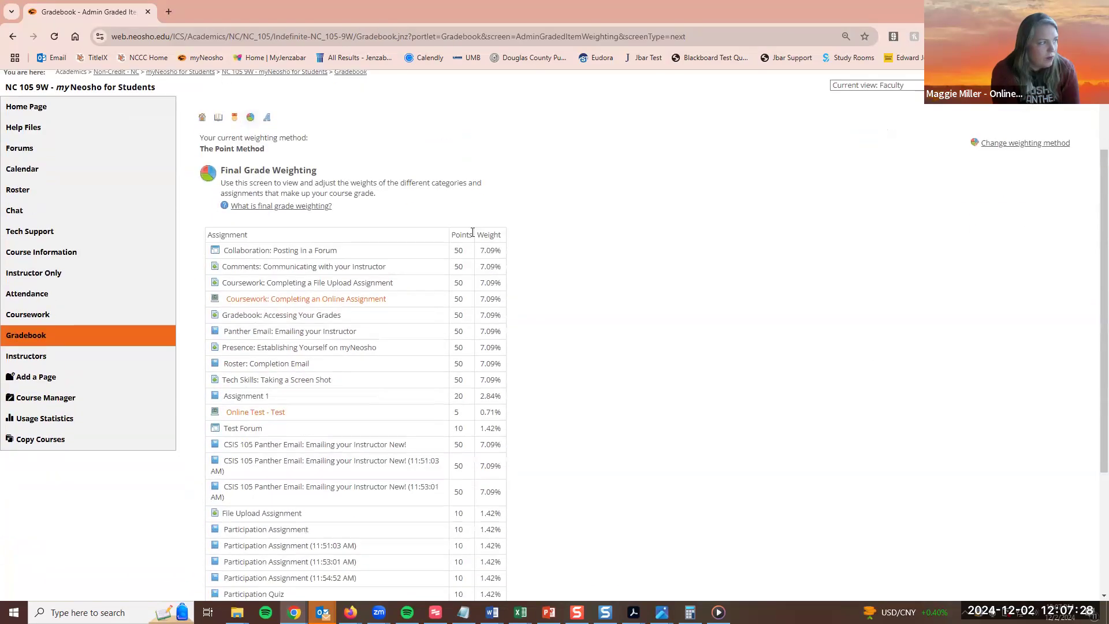
left_click_drag(198, 137, 276, 154)
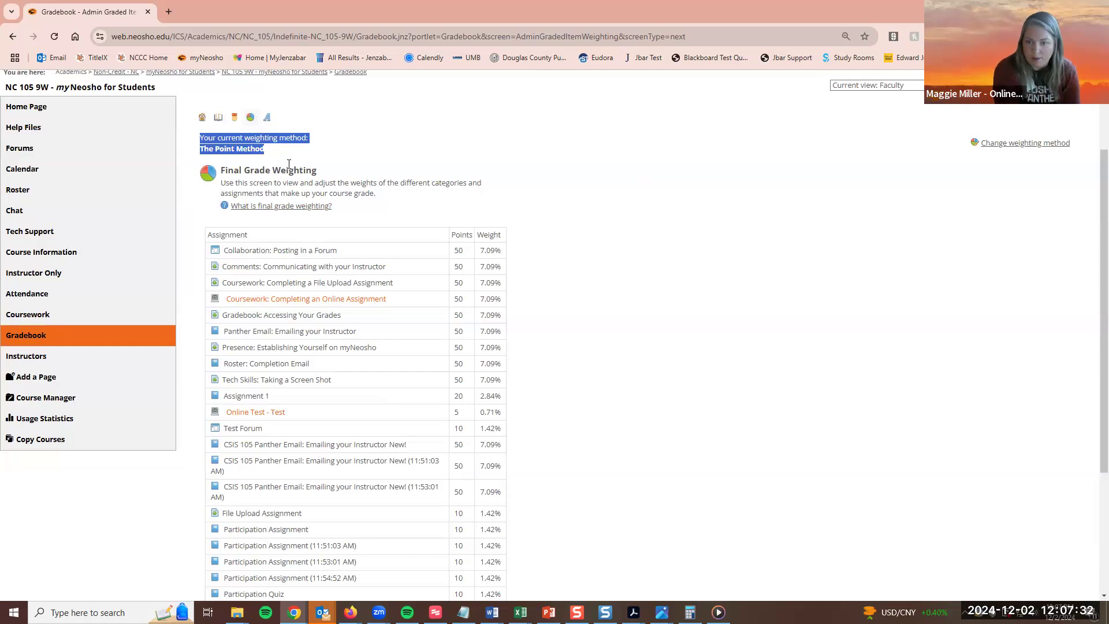
left_click(602, 296)
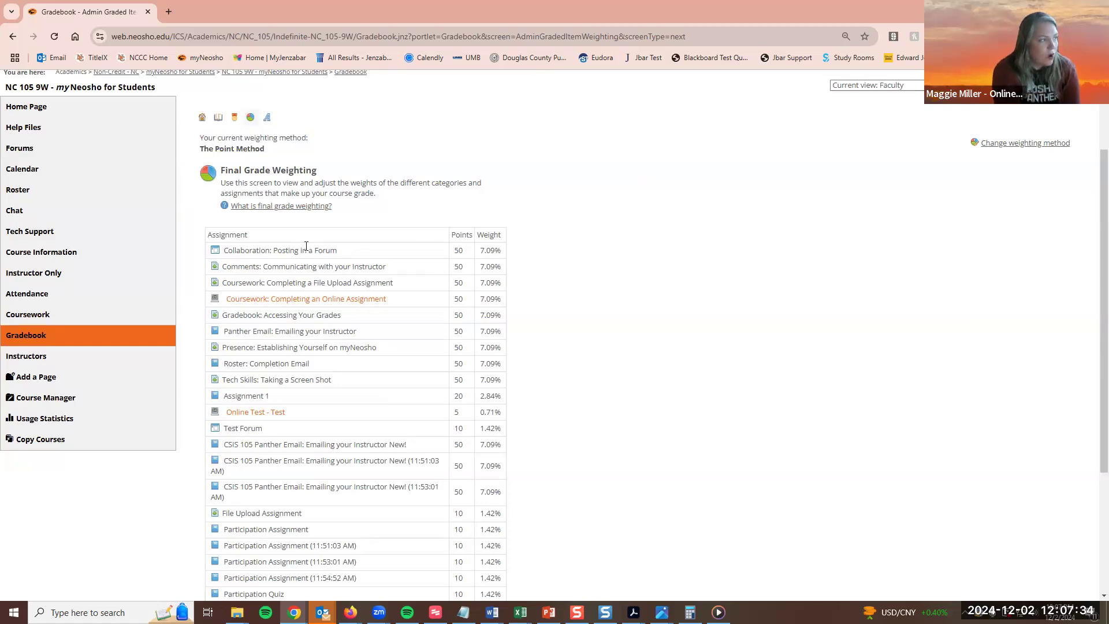
scroll(329, 389, "down", 4)
scroll(332, 379, "up", 3)
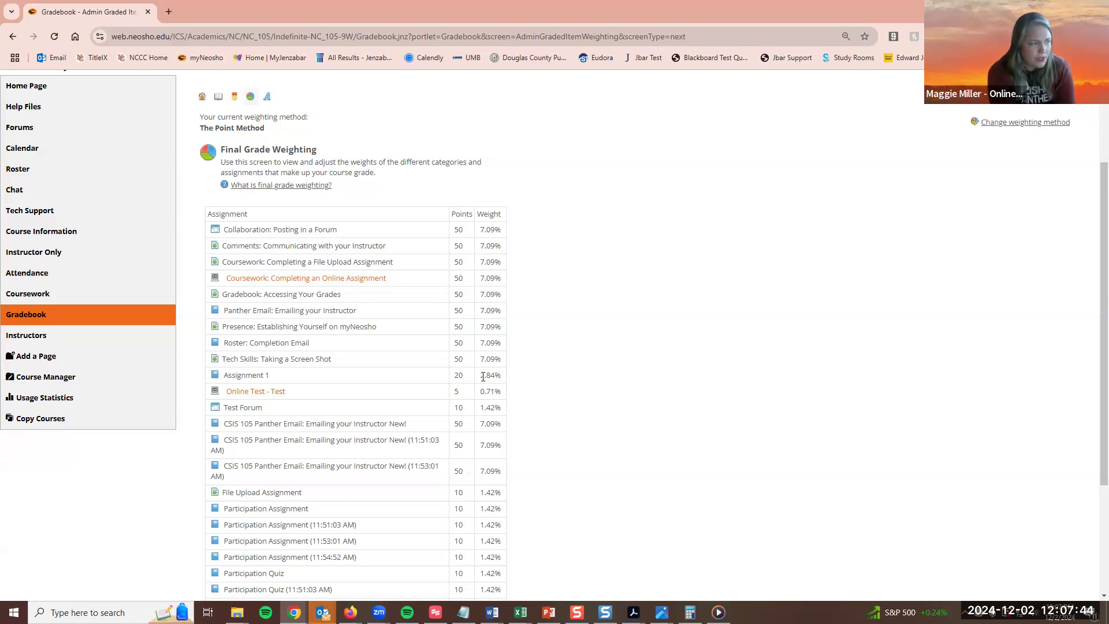
scroll(527, 356, "down", 3)
scroll(500, 147, "up", 2)
left_click_drag(455, 171, 452, 238)
left_click(462, 245)
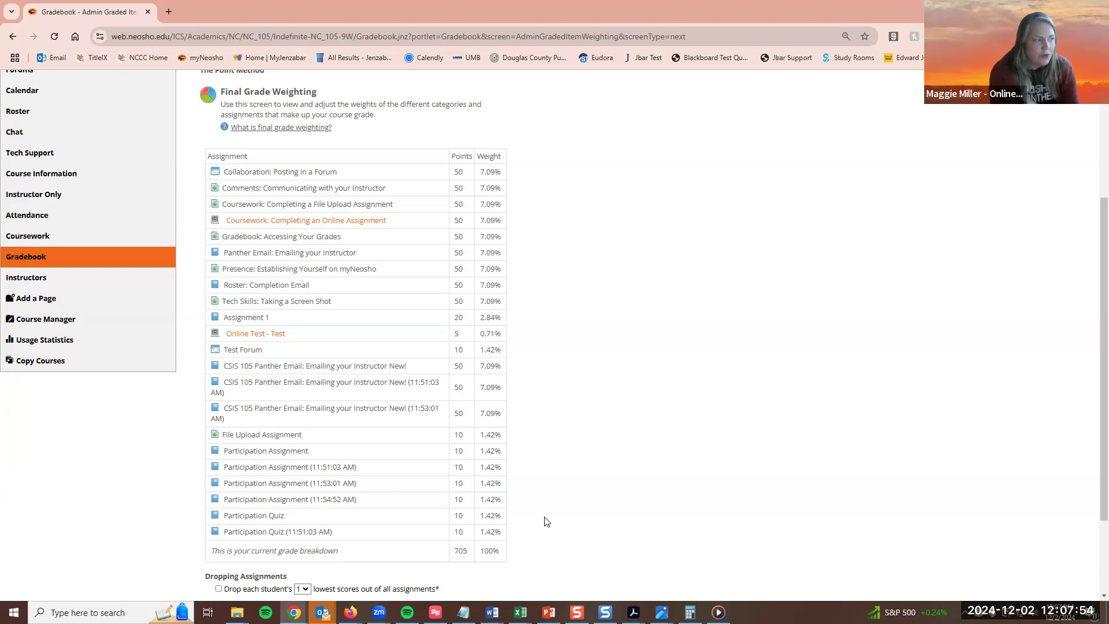
Change the final grade weighting to The Unit Method and return to the Final Grade Weighting screen.
double_click(465, 373)
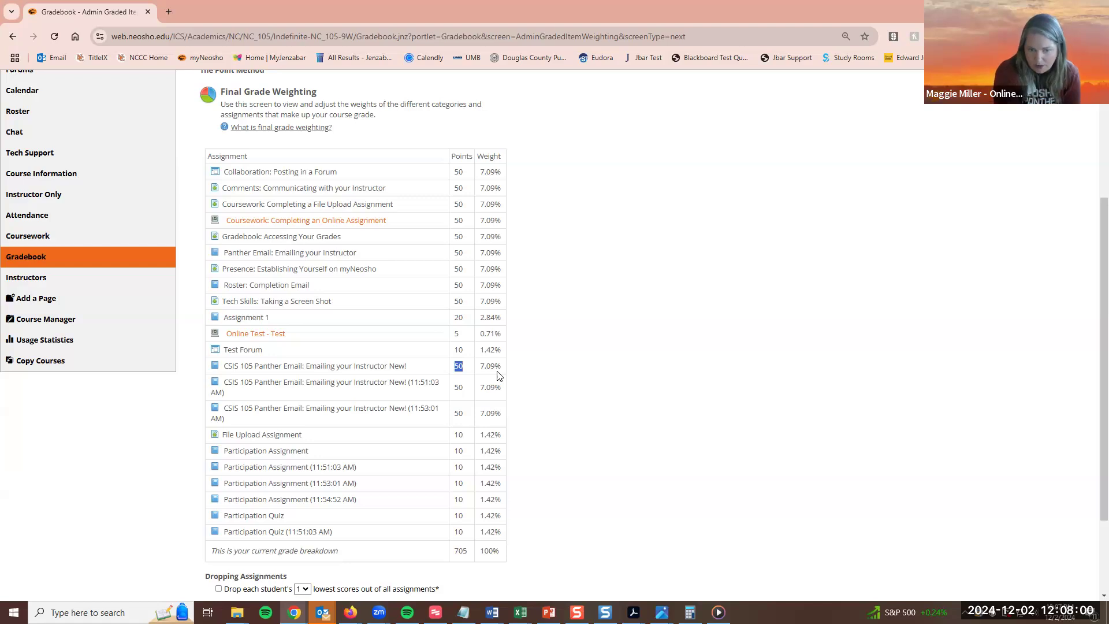
left_click(596, 347)
scroll(596, 346, "up", 3)
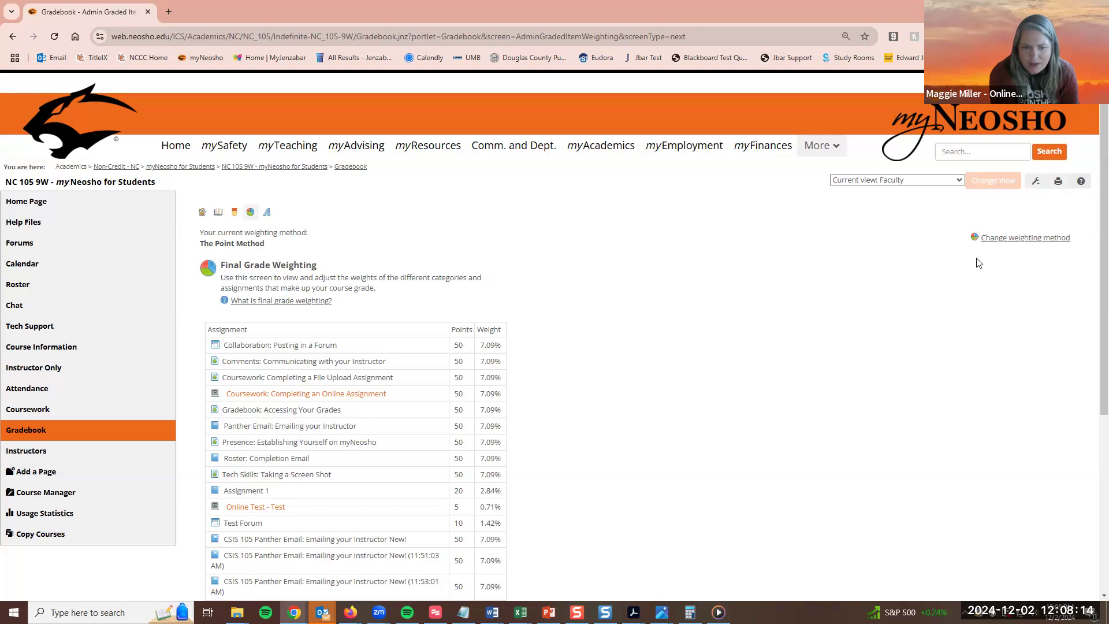
left_click(1024, 240)
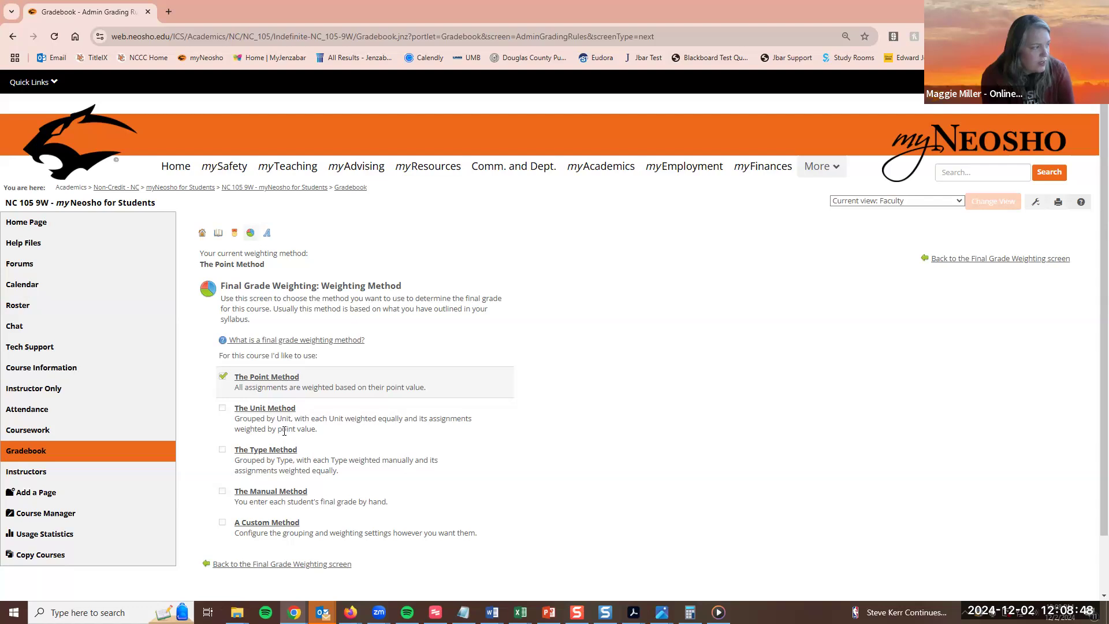
left_click(257, 409)
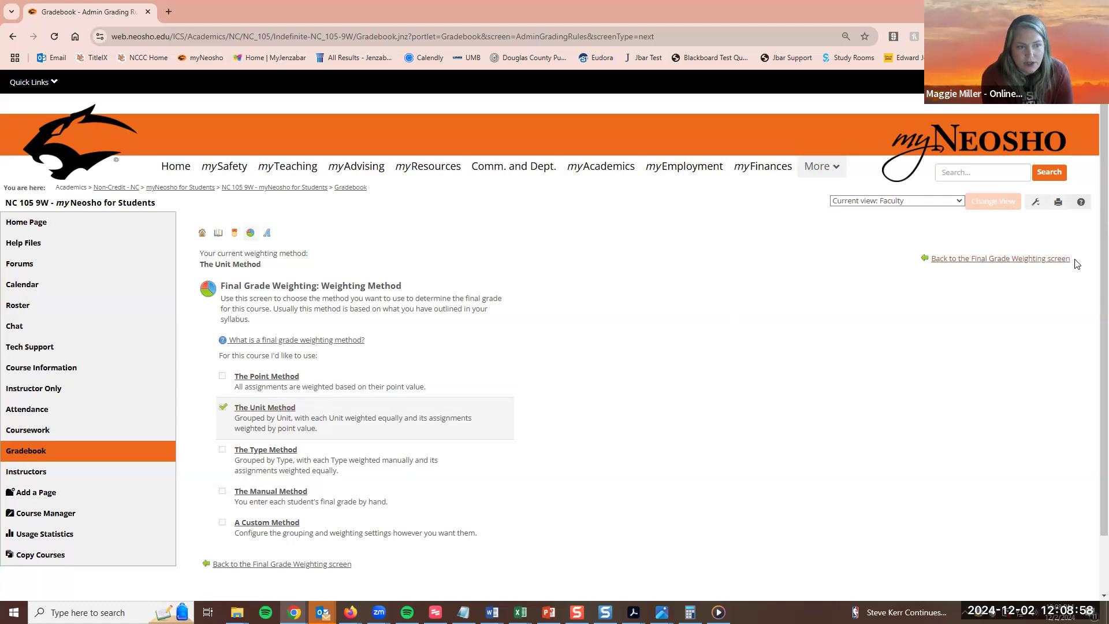
left_click(974, 266)
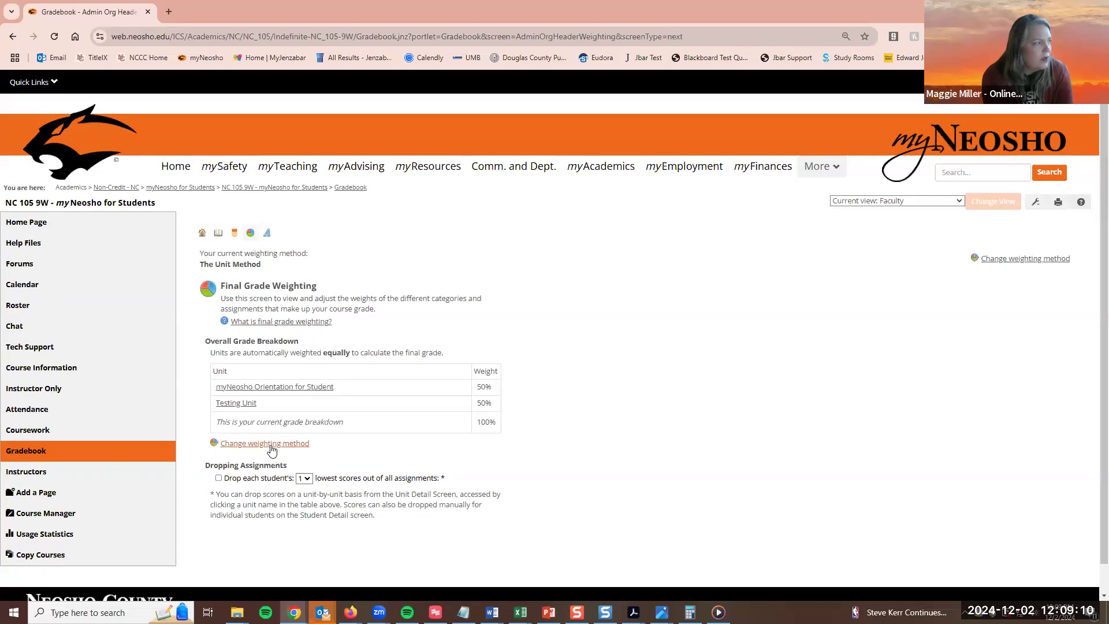
Review the unit weights and the assignment weights in the myNeosho Orientation for Student unit, and return to the overall grade breakdown.
left_click_drag(482, 386, 499, 404)
left_click(483, 402)
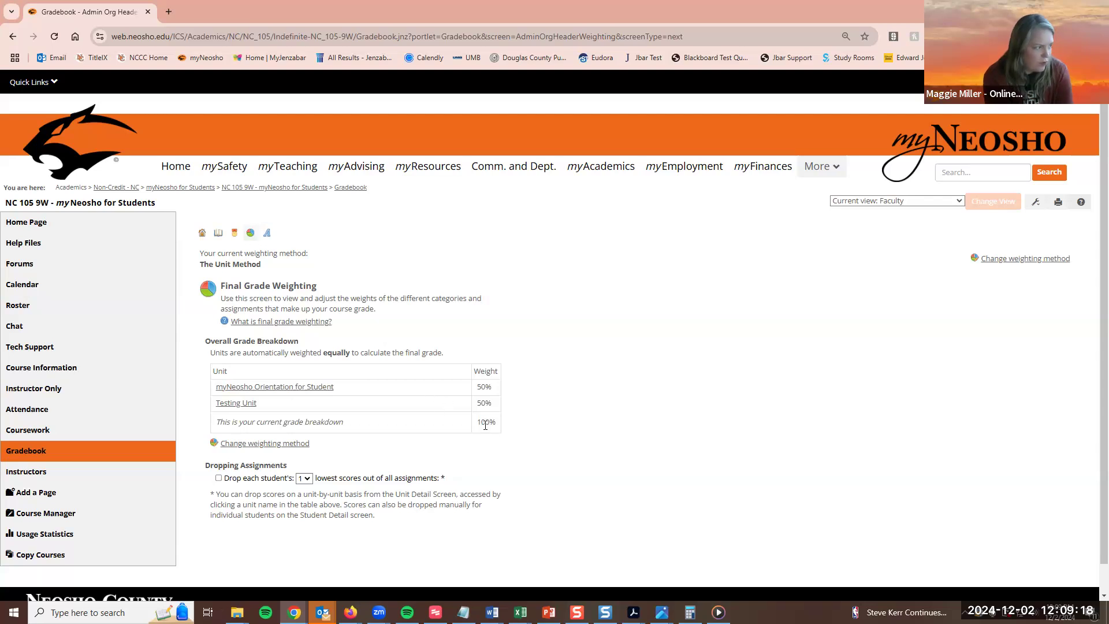
left_click(257, 392)
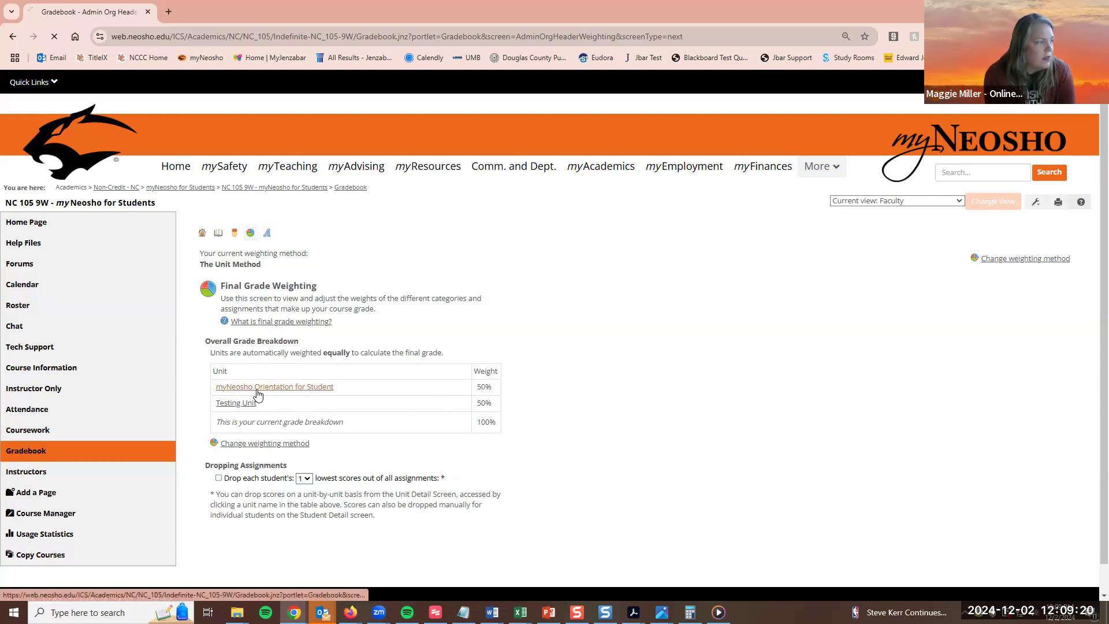
scroll(539, 339, "down", 3)
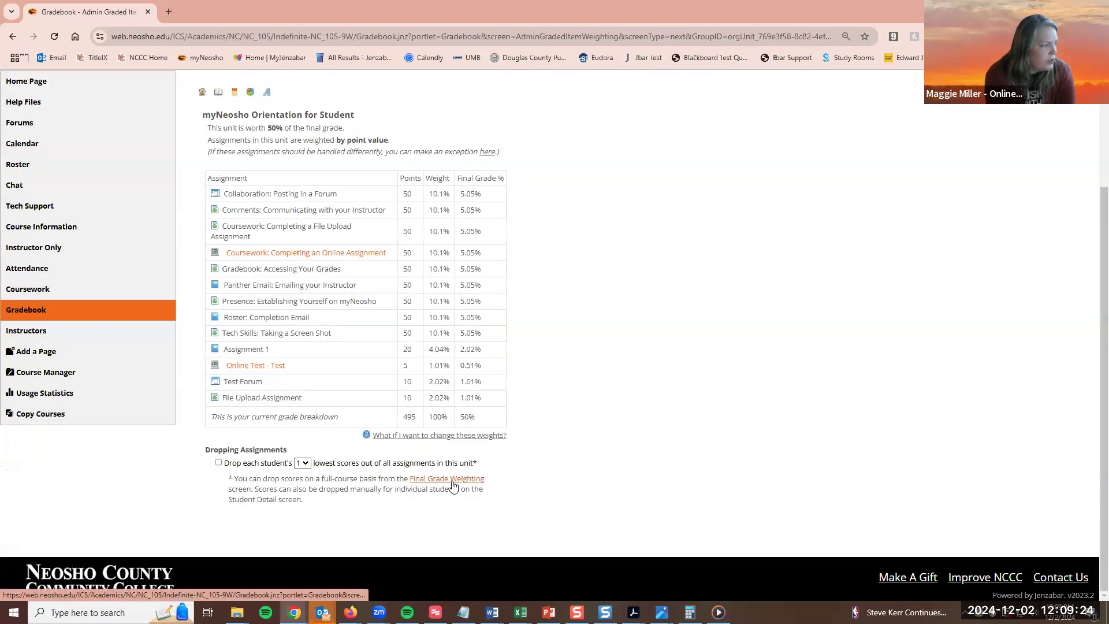
scroll(220, 139, "up", 2)
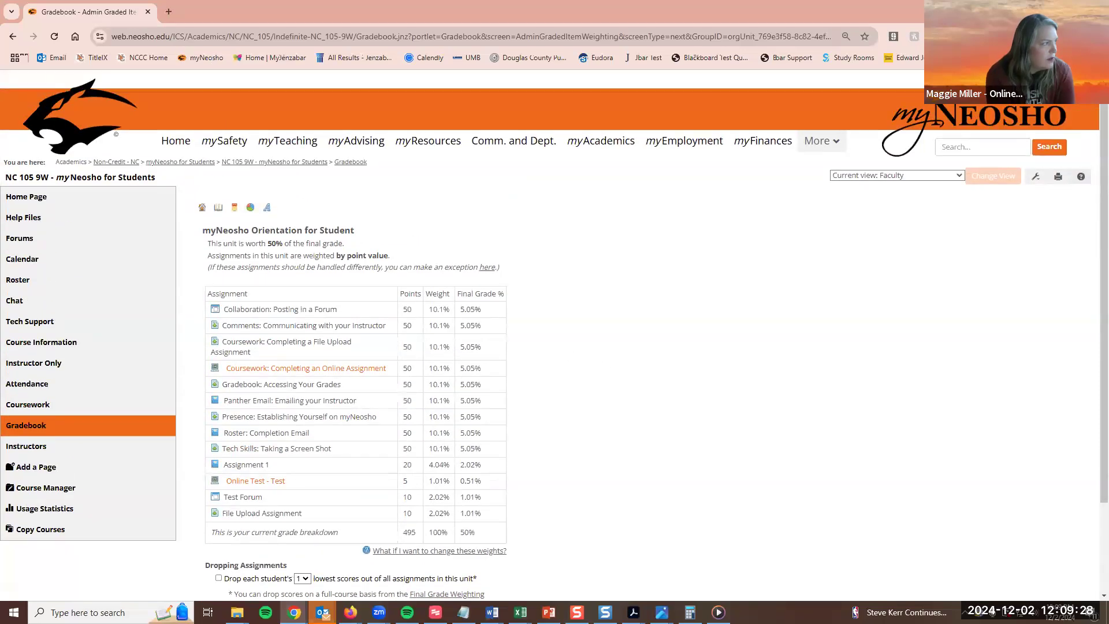
left_click(12, 36)
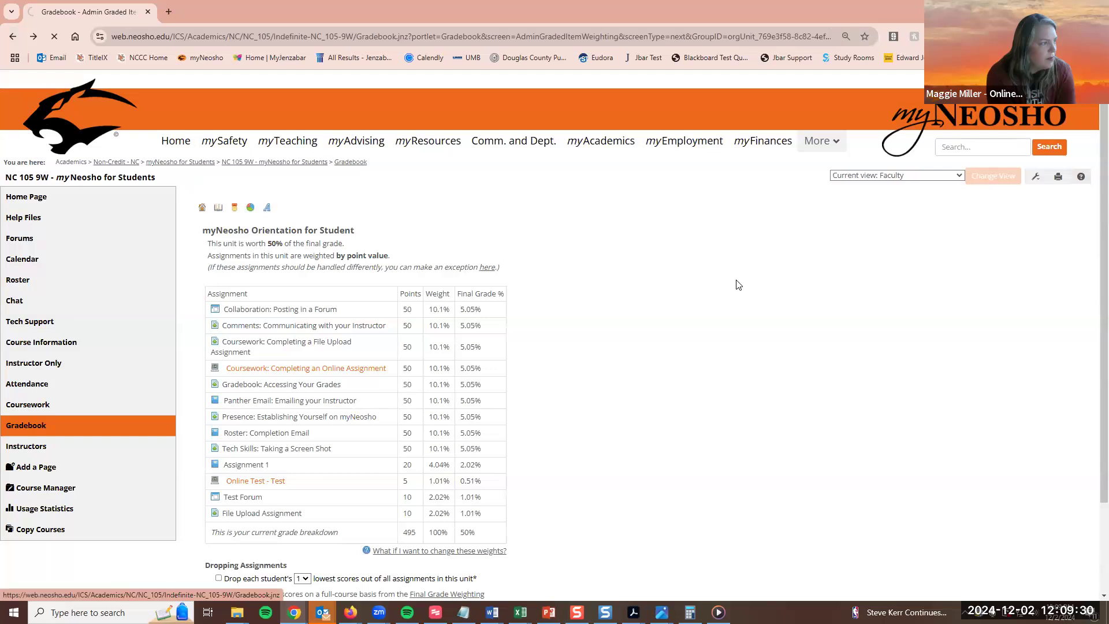
Reselect The Unit Method as the weighting method and review the note on how units are weighted in the overall grade breakdown.
left_click(278, 444)
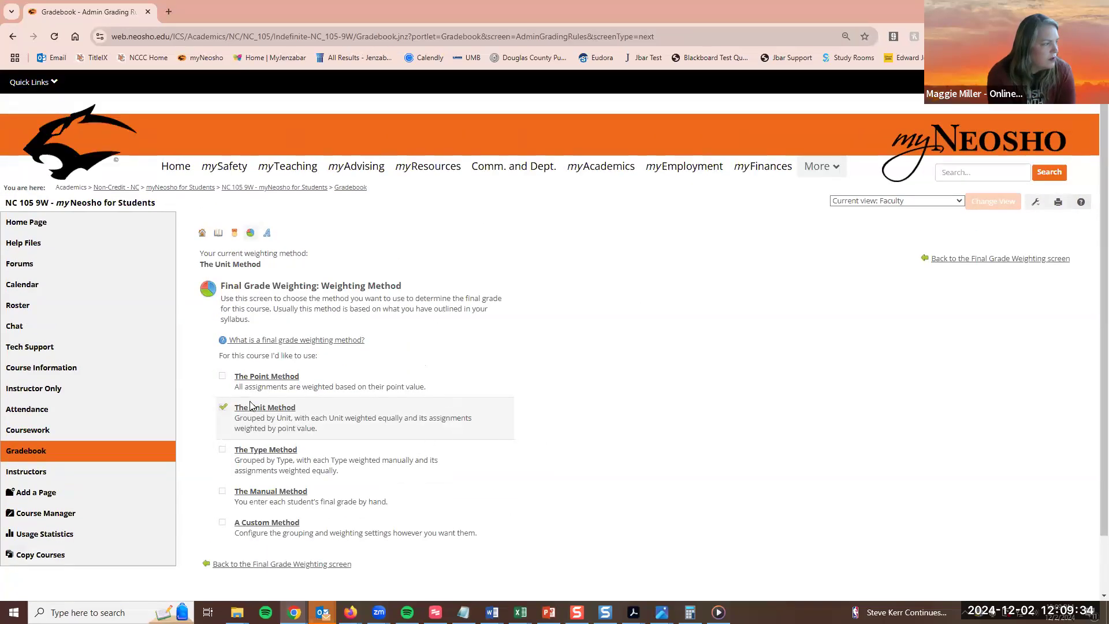
left_click(258, 409)
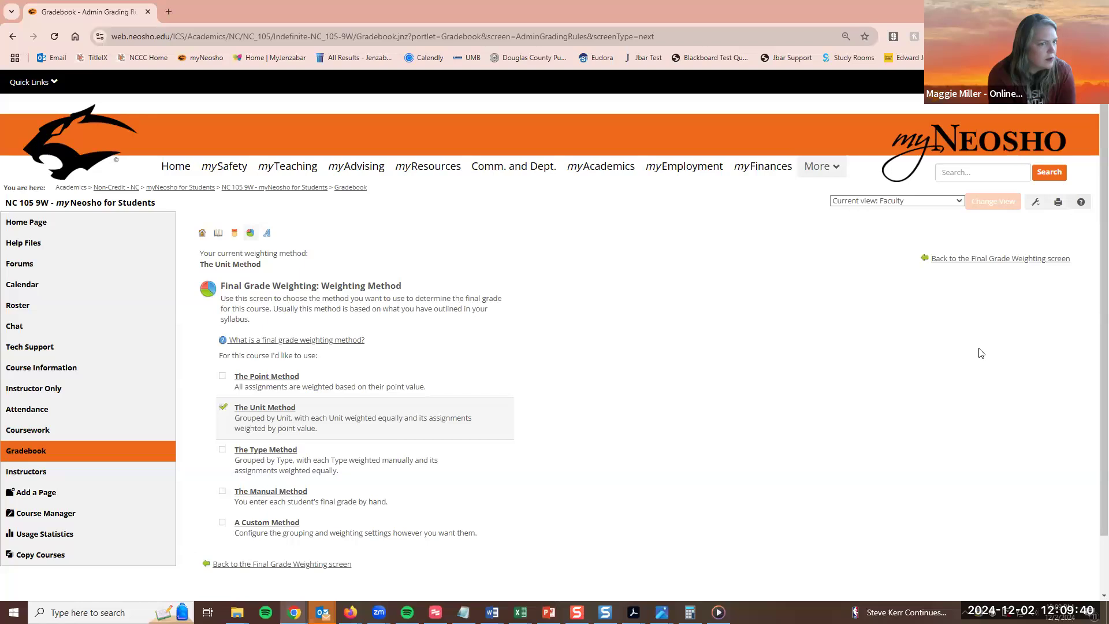
left_click(994, 261)
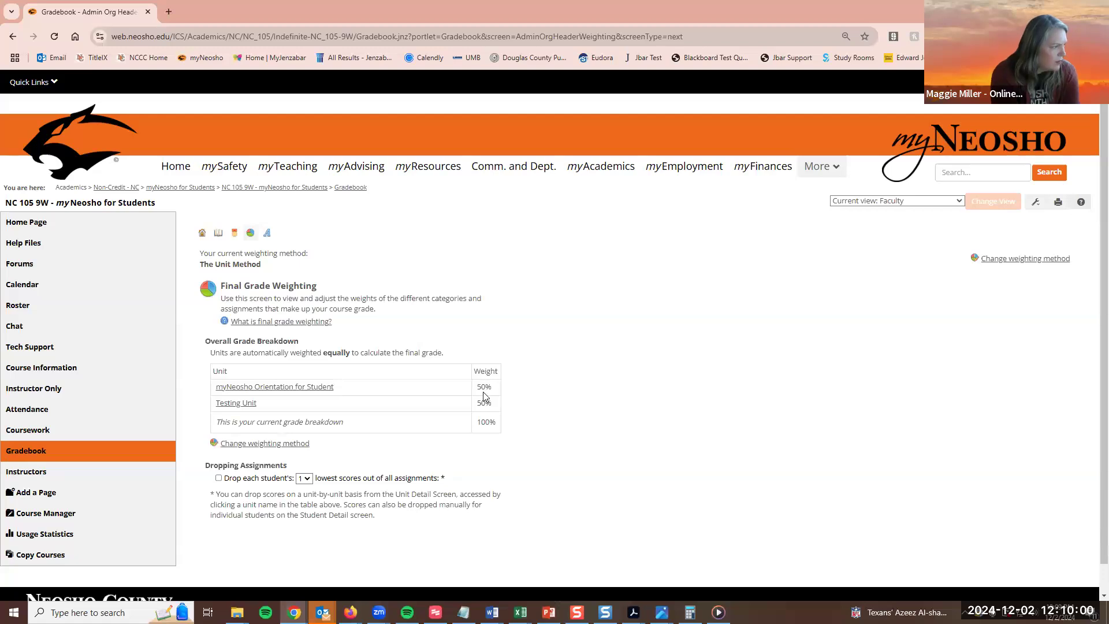
left_click_drag(285, 354, 441, 354)
left_click(442, 354)
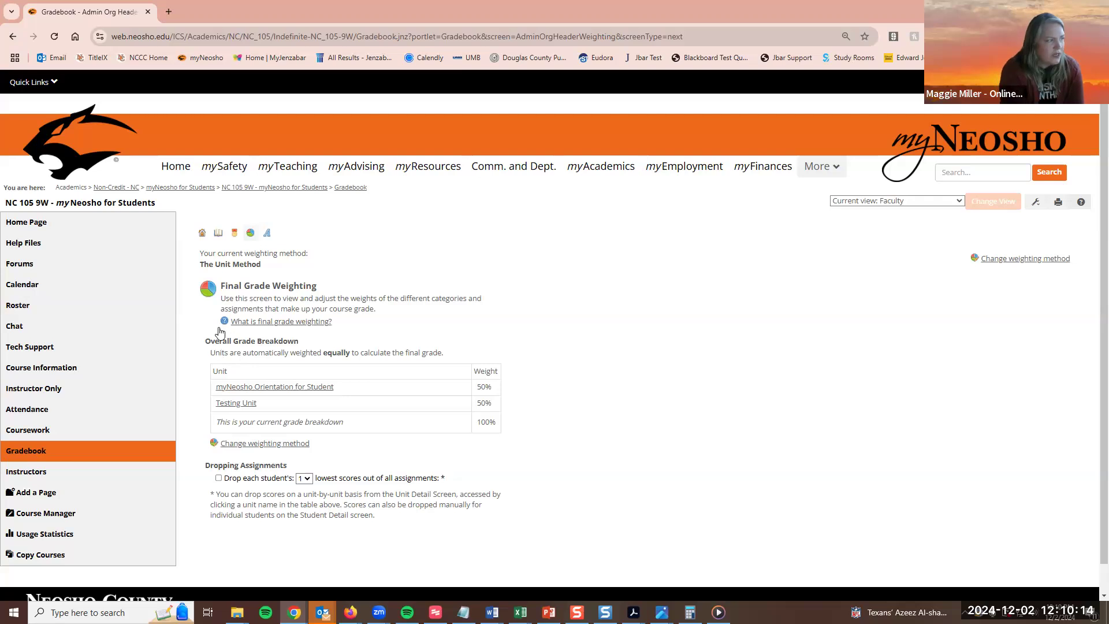
left_click_drag(210, 353, 466, 356)
left_click(465, 356)
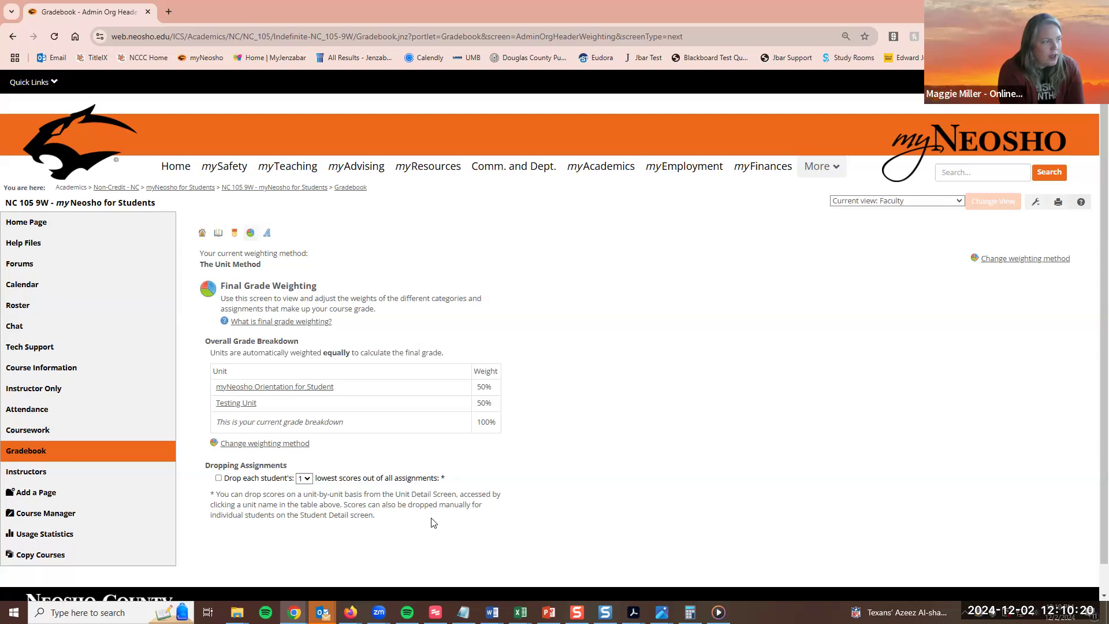
Enable dropping each student's 1 lowest score out of all assignments, and read the note about dropping scores by unit.
left_click(218, 478)
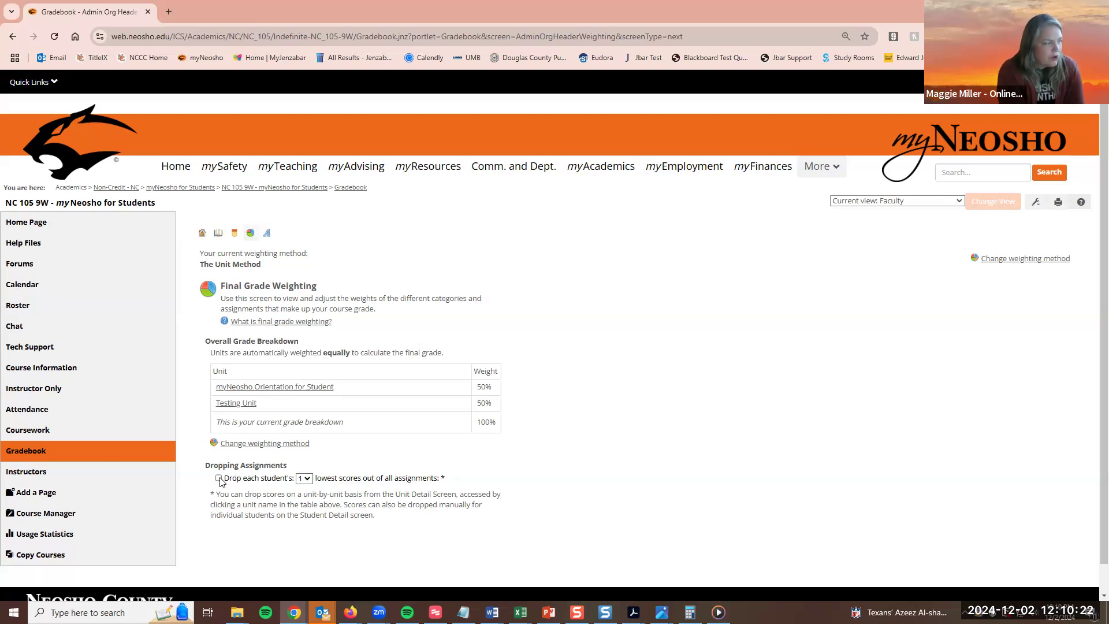
left_click(305, 479)
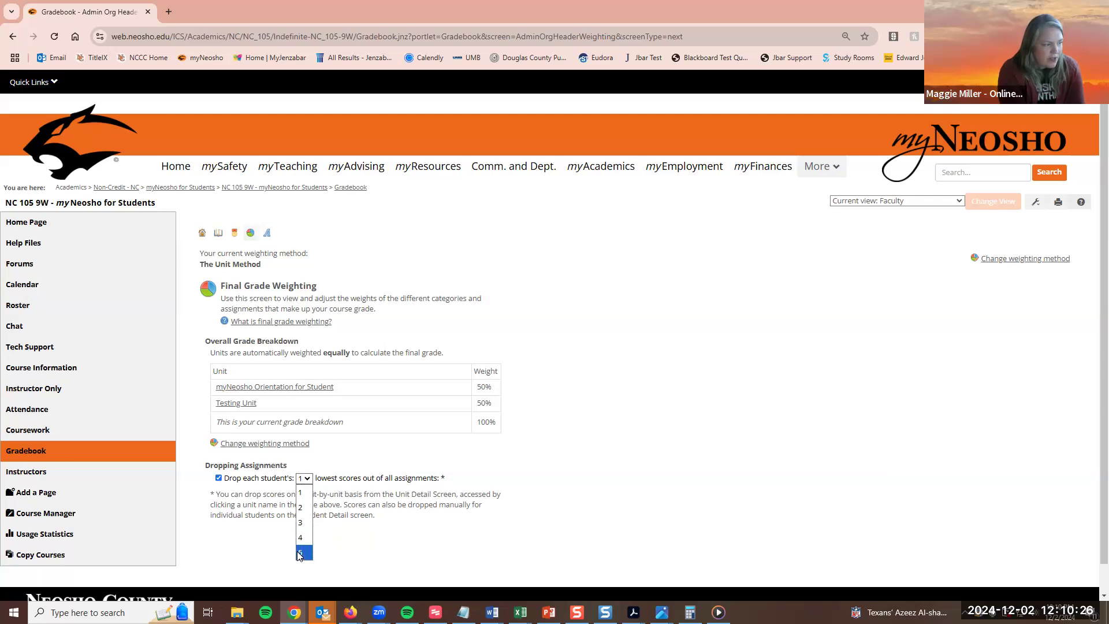
left_click(386, 493)
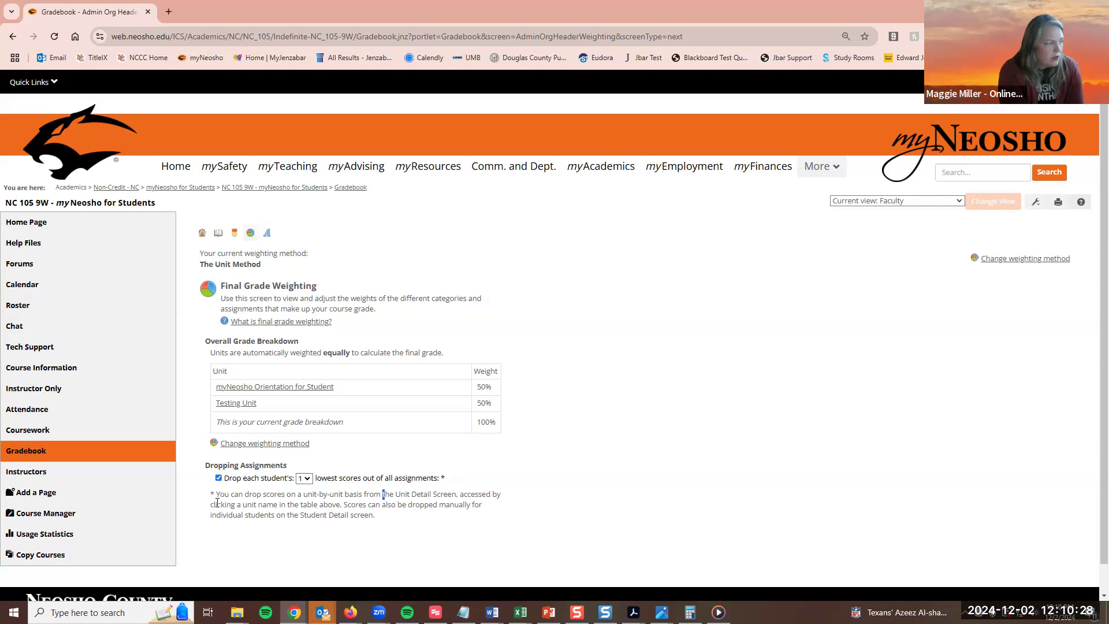
left_click_drag(222, 496, 362, 515)
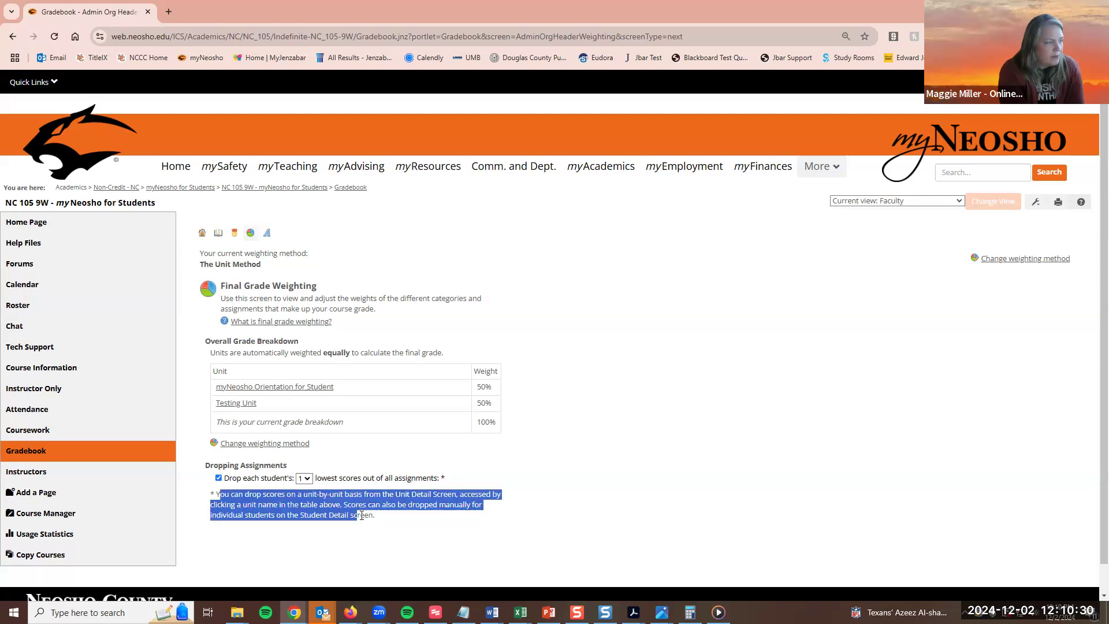
left_click(388, 522)
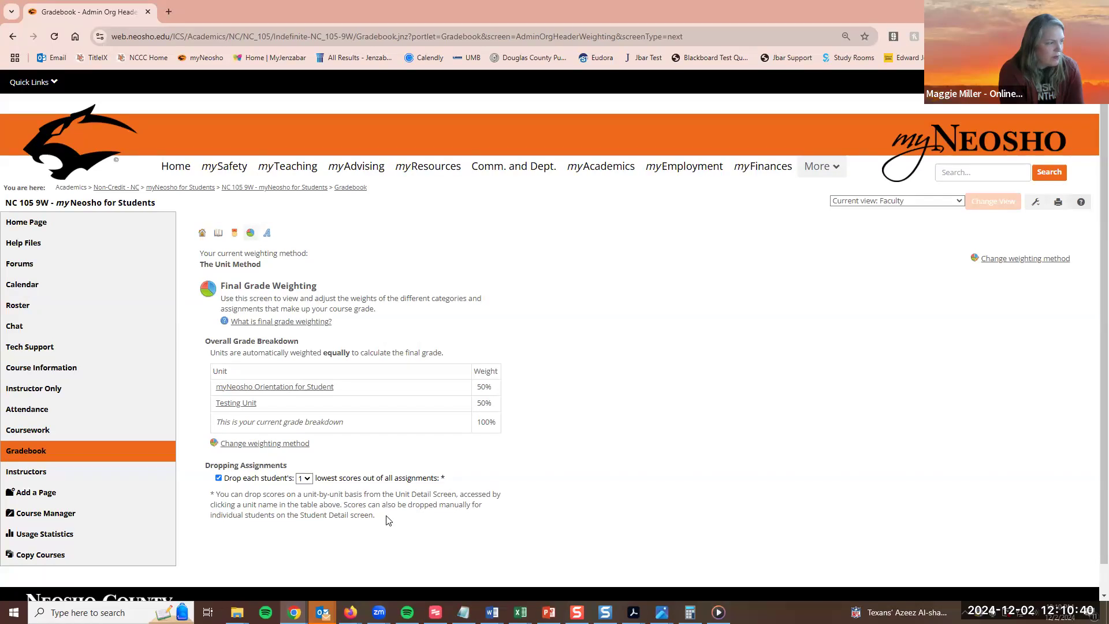
Examine the score-dropping option of the myNeosho Orientation for Student unit, and go back to the final grade weighting settings.
left_click(253, 392)
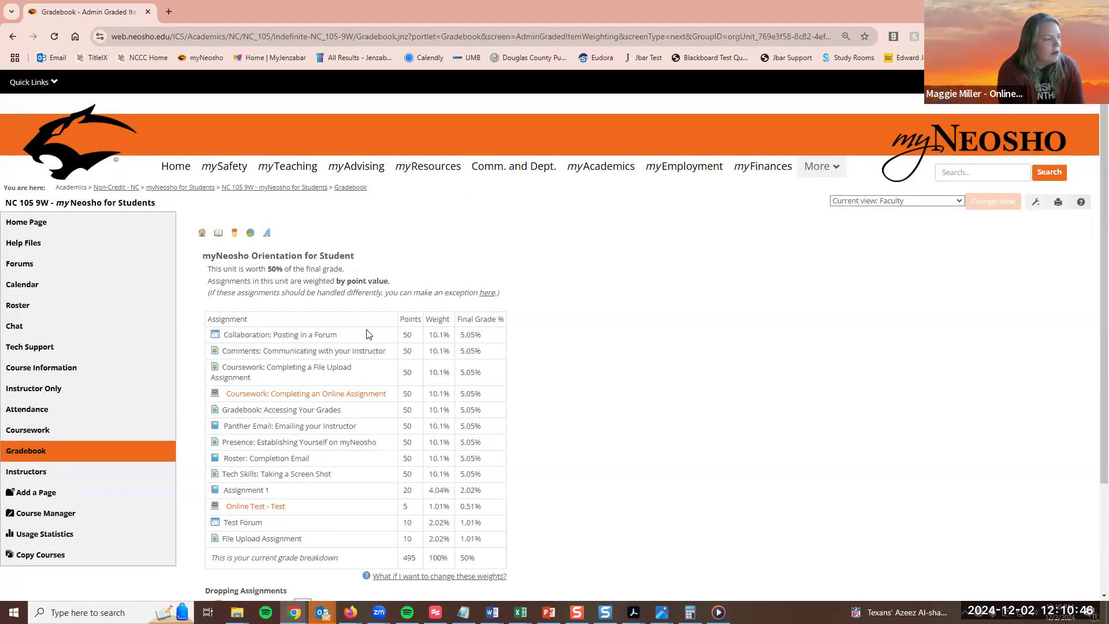
scroll(278, 404, "down", 3)
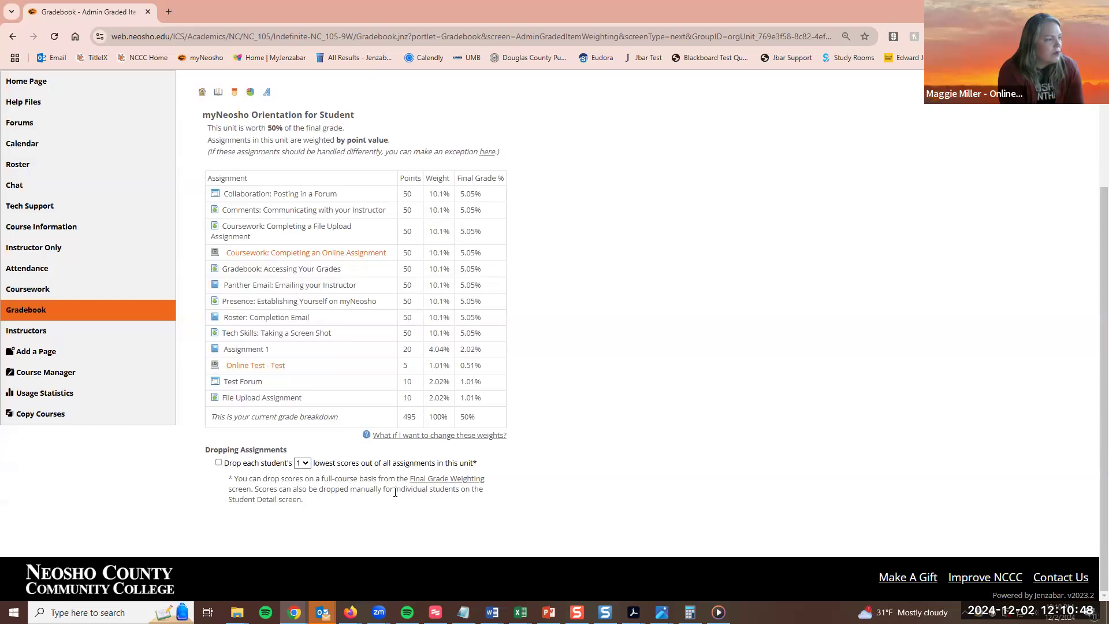
left_click(483, 479)
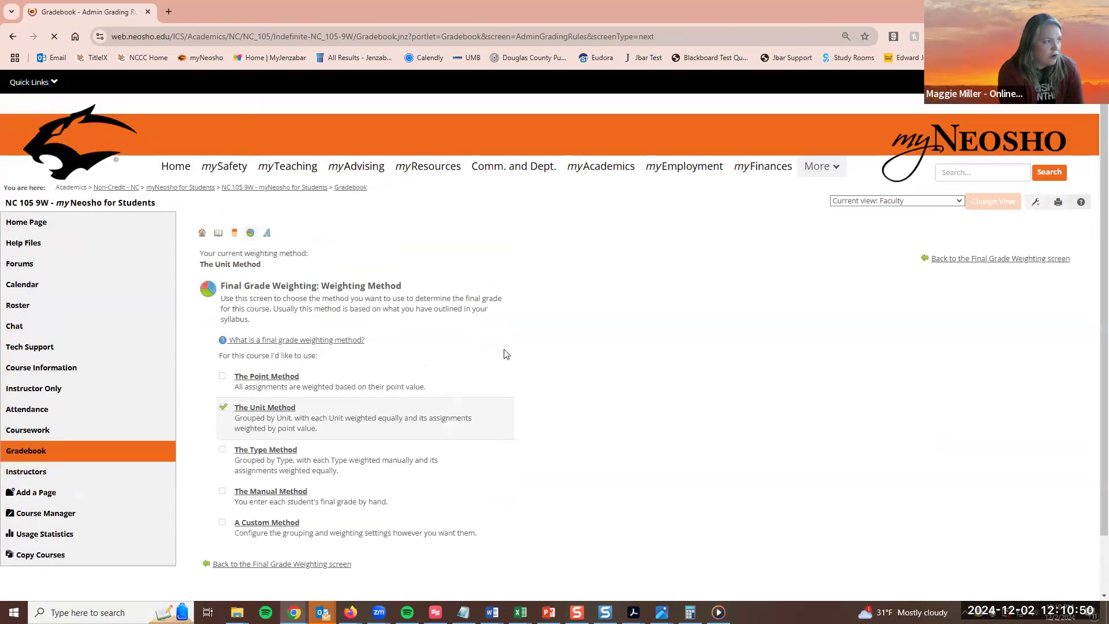
Choose The Unit Method again among the weighting methods and return to the Final Grade Weighting screen.
left_click(250, 410)
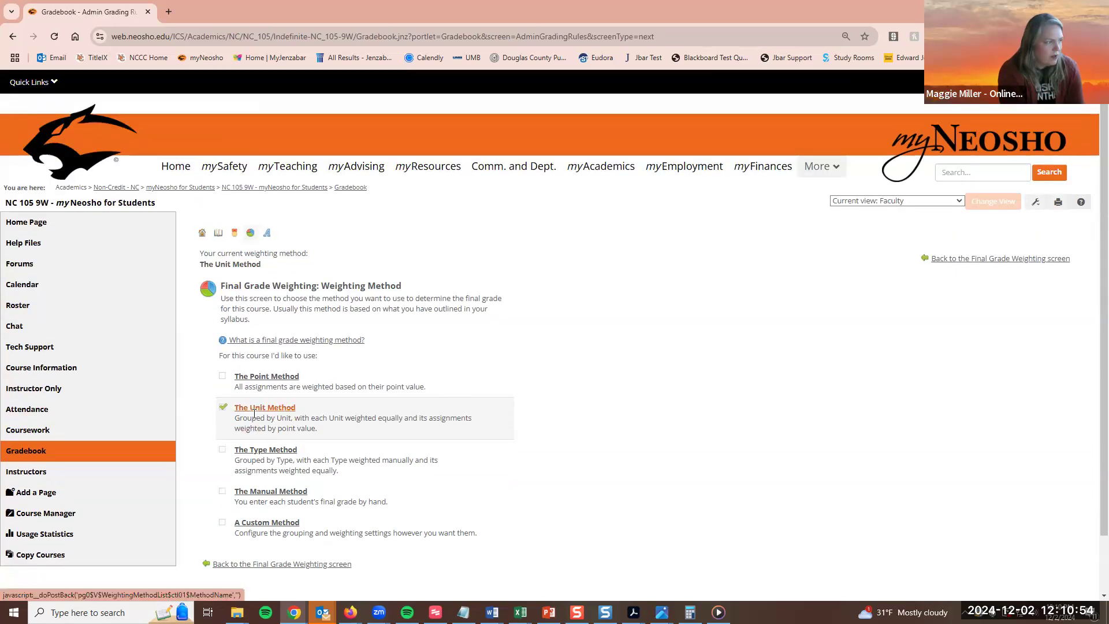
left_click(255, 411)
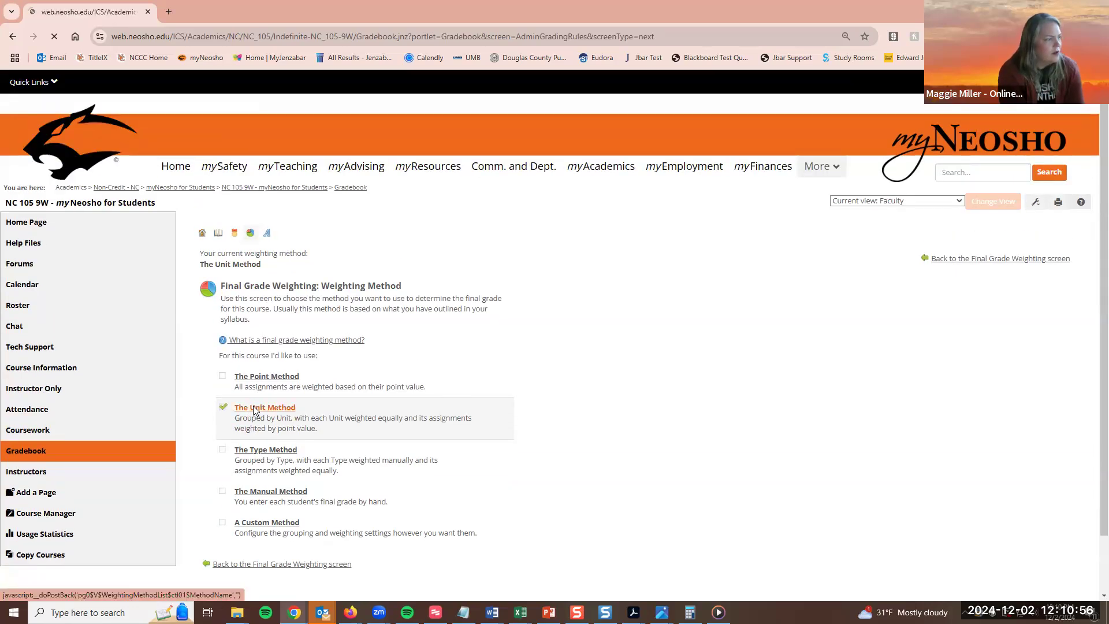
scroll(589, 428, "down", 1)
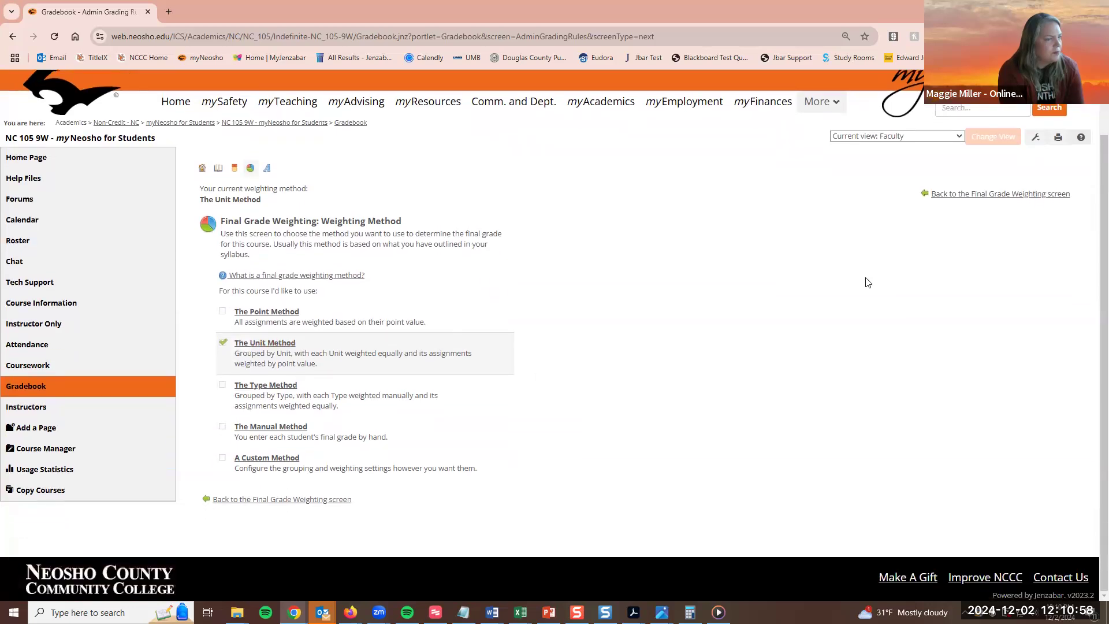
left_click(261, 343)
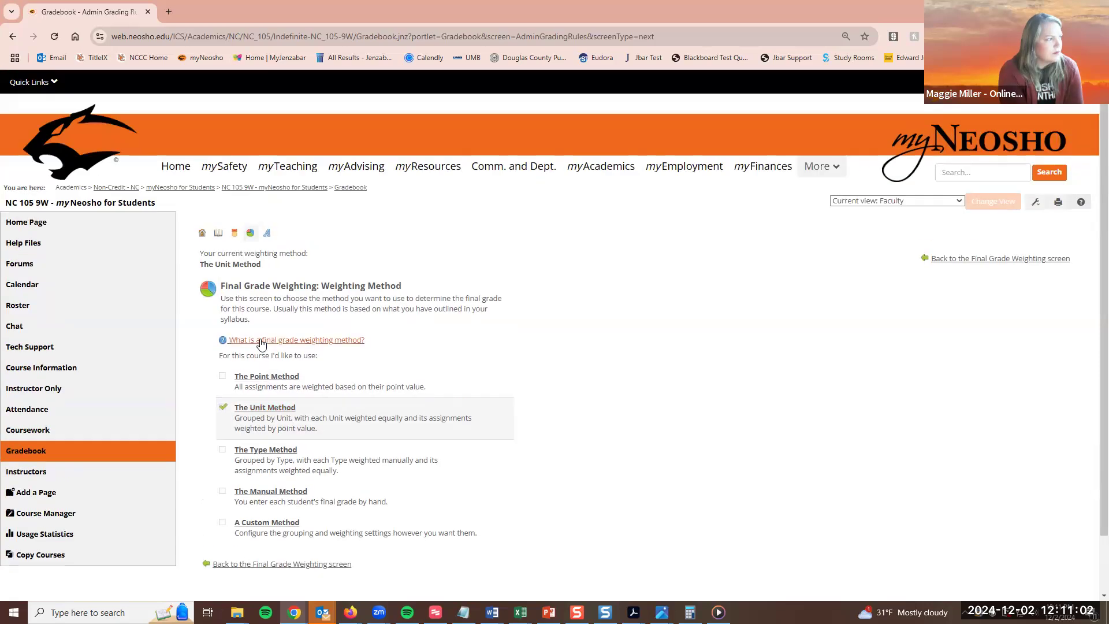
left_click(1005, 263)
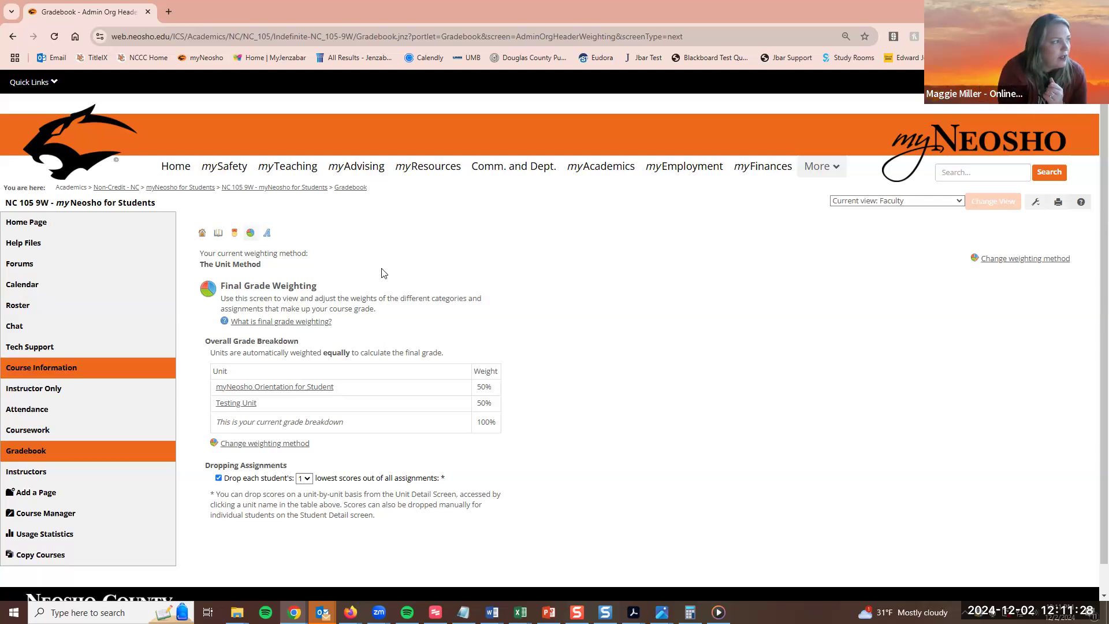
Change the weighting method to The Type Method and return to the Final Grade Weighting screen.
left_click(1033, 260)
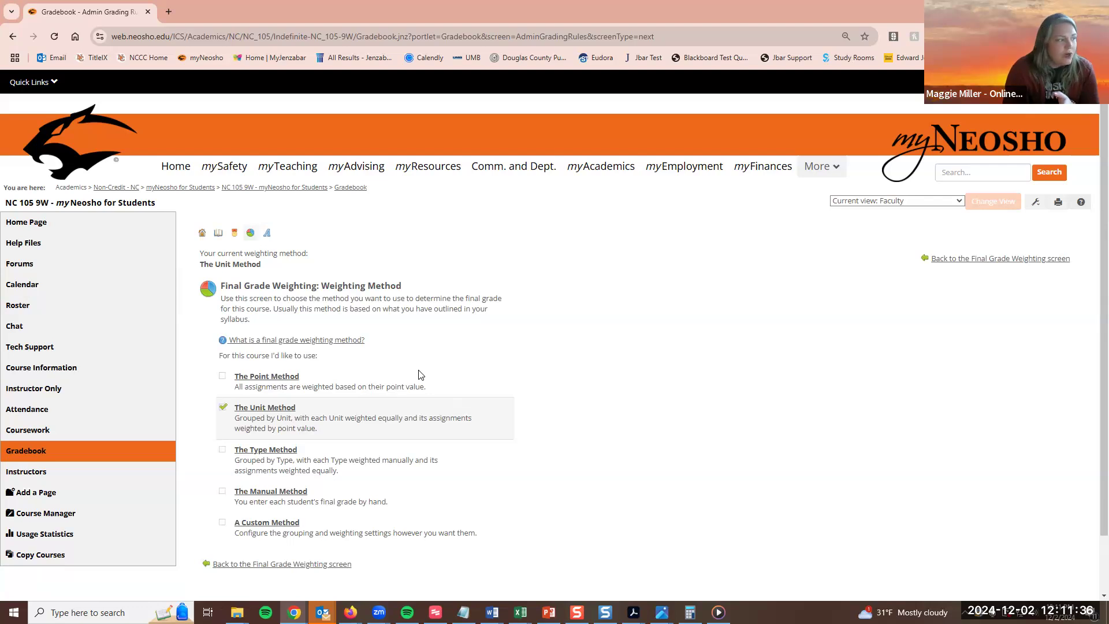
left_click(278, 455)
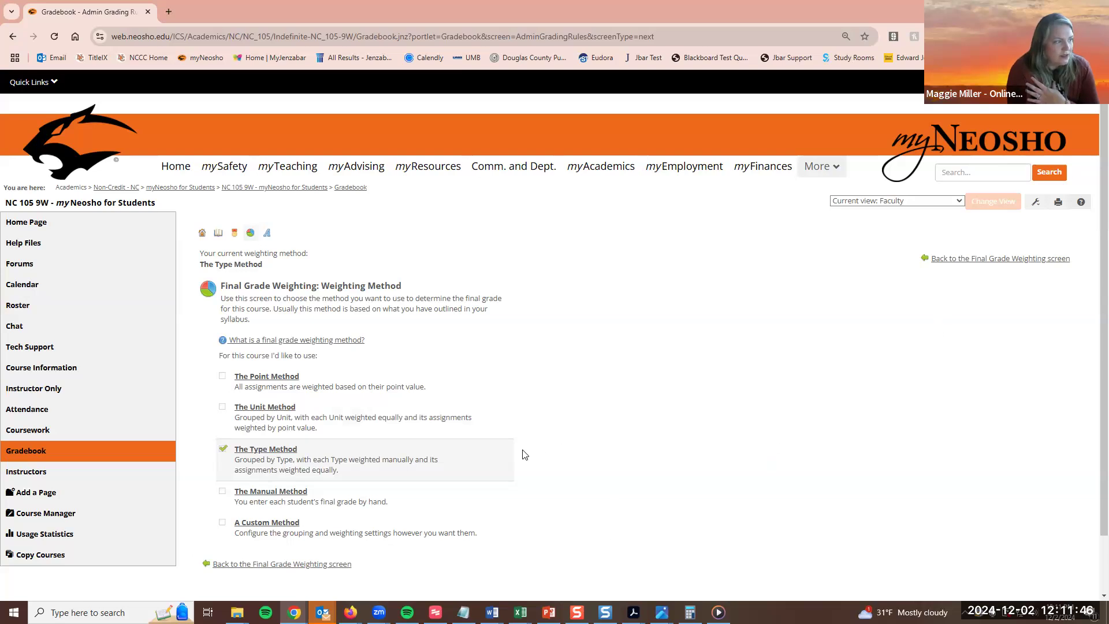
left_click(271, 450)
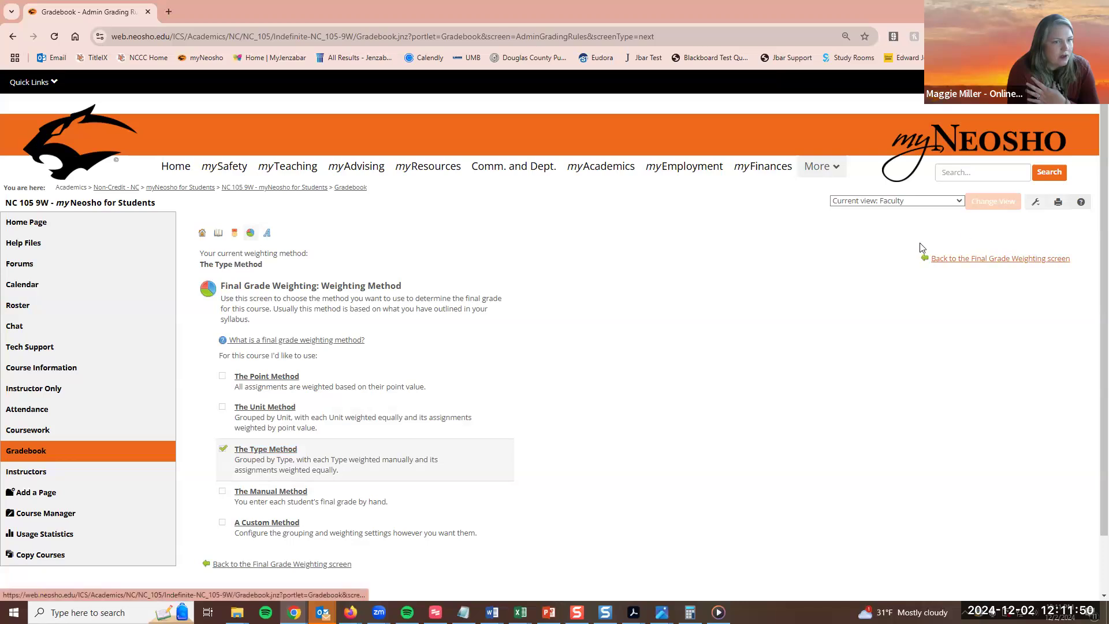
left_click(980, 263)
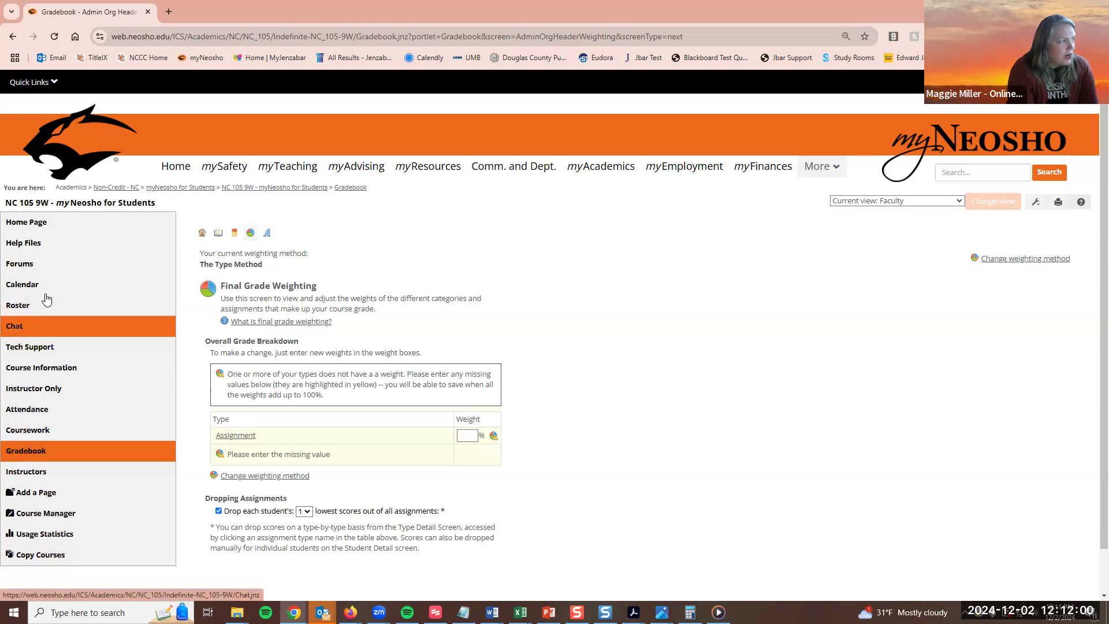
Open the Coursework page in a new browser tab and switch to it.
right_click(63, 429)
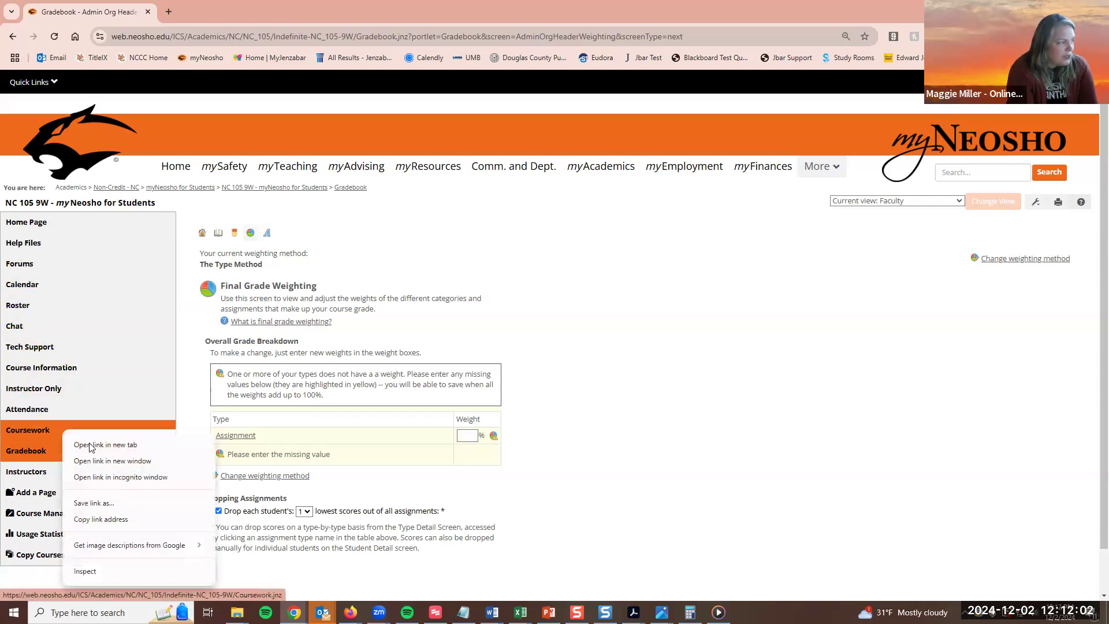
left_click(91, 445)
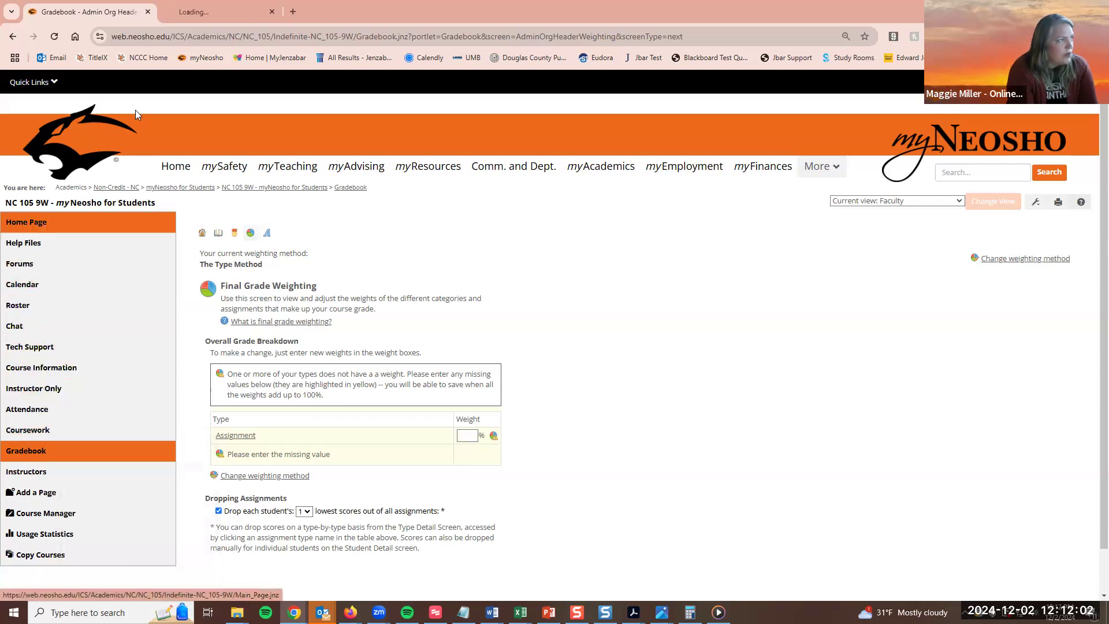
left_click(197, 15)
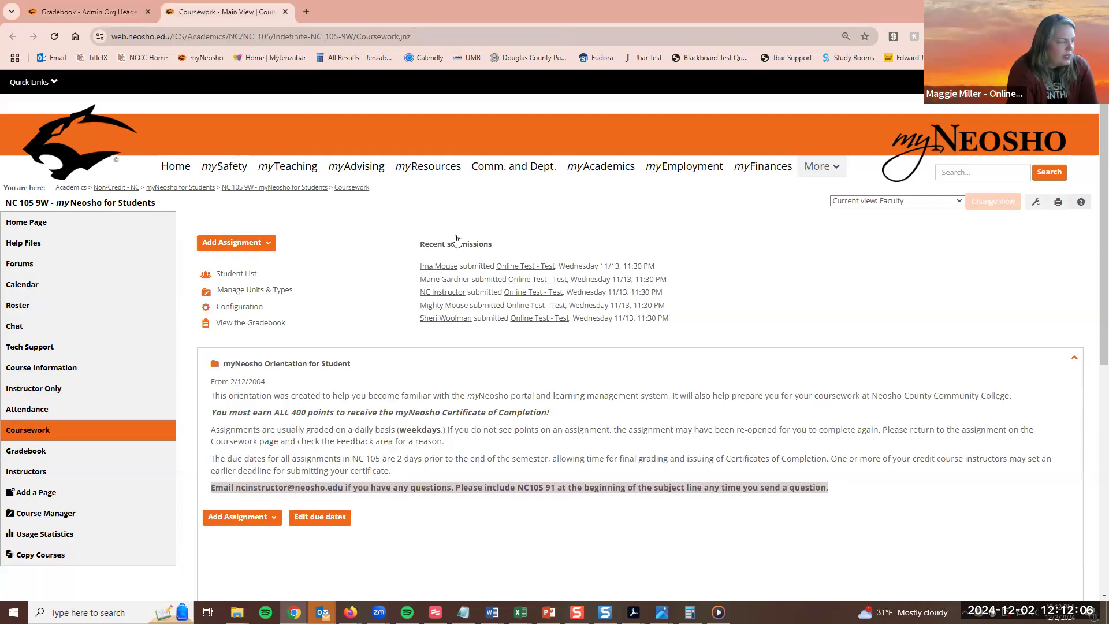
Check the Tech Skills: Taking a Screen Shot assignment and return to the assignment list.
scroll(572, 370, "down", 5)
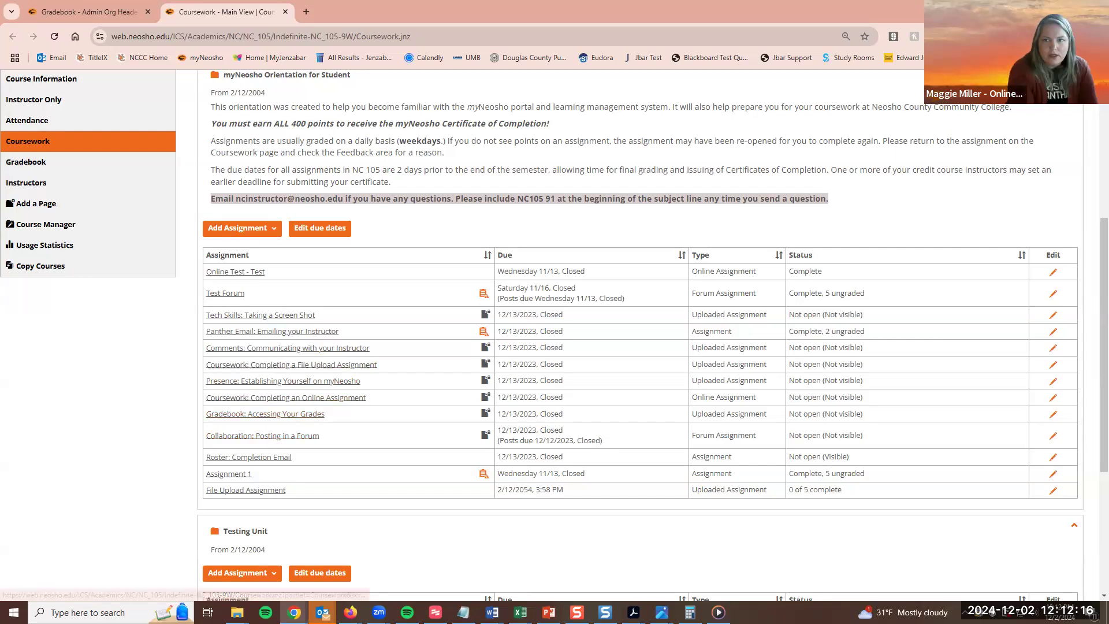
left_click(229, 317)
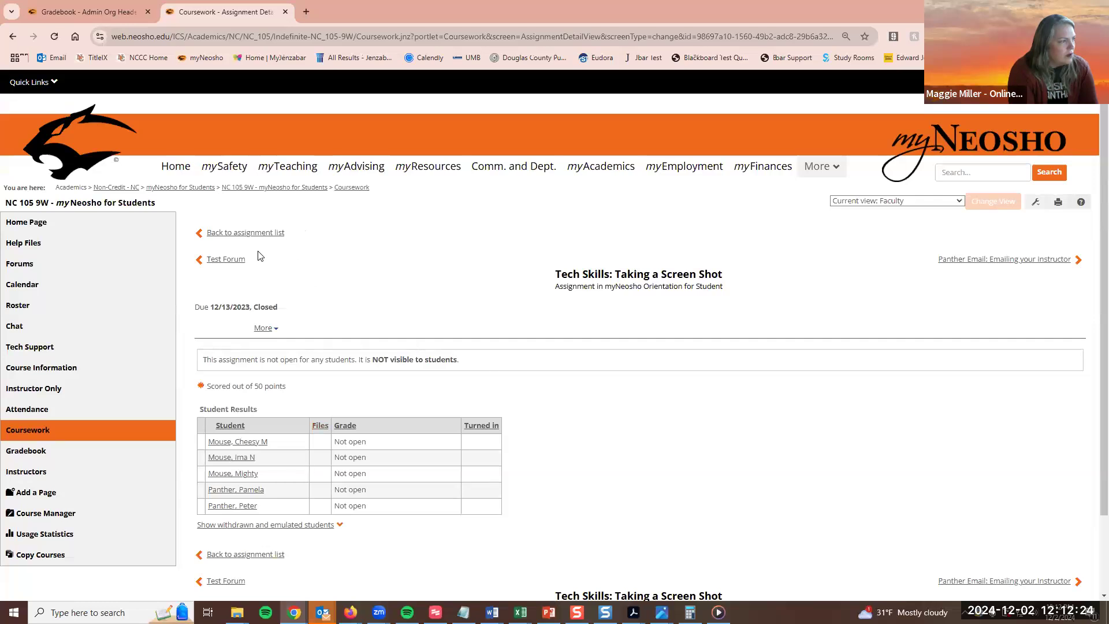
left_click(247, 236)
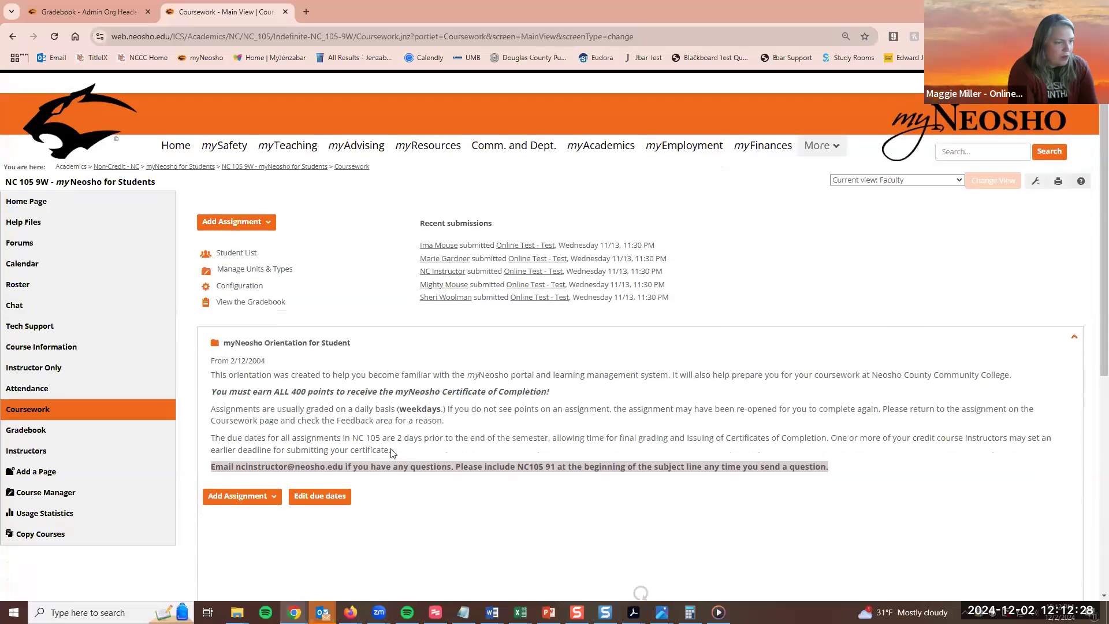
Open Assignment 1 of the myNeosho Orientation for Student unit for editing.
scroll(391, 452, "down", 4)
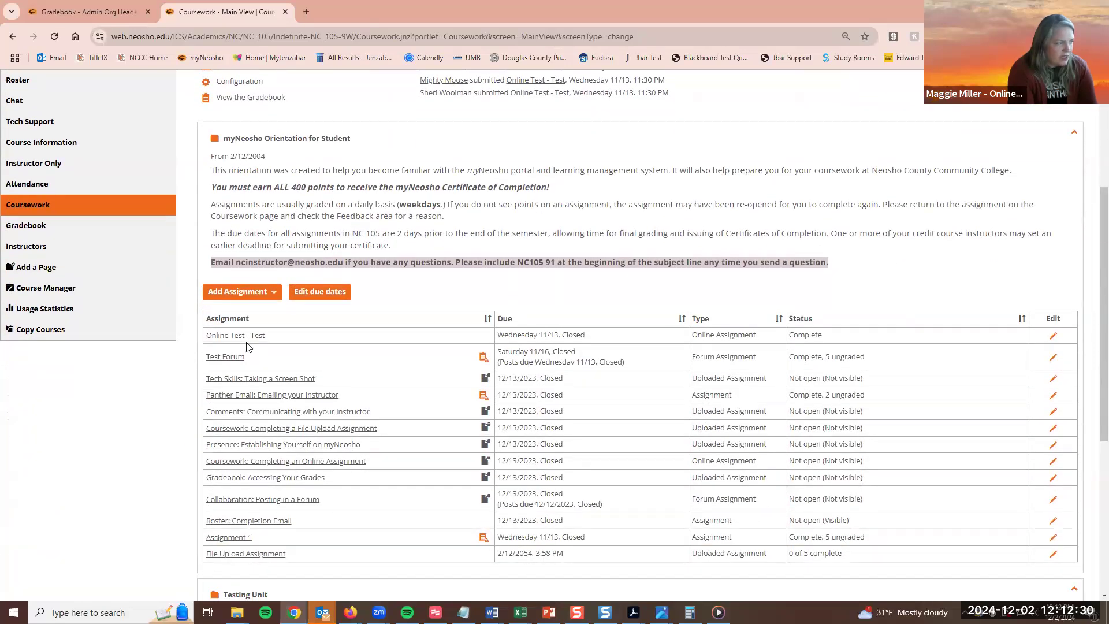
left_click(341, 461)
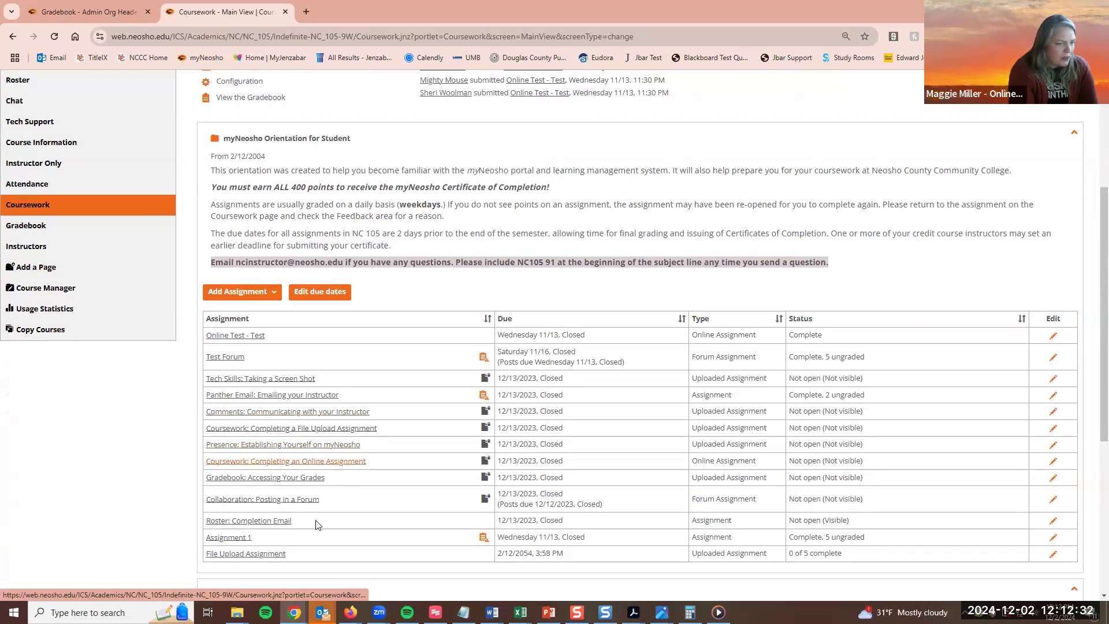
left_click(234, 538)
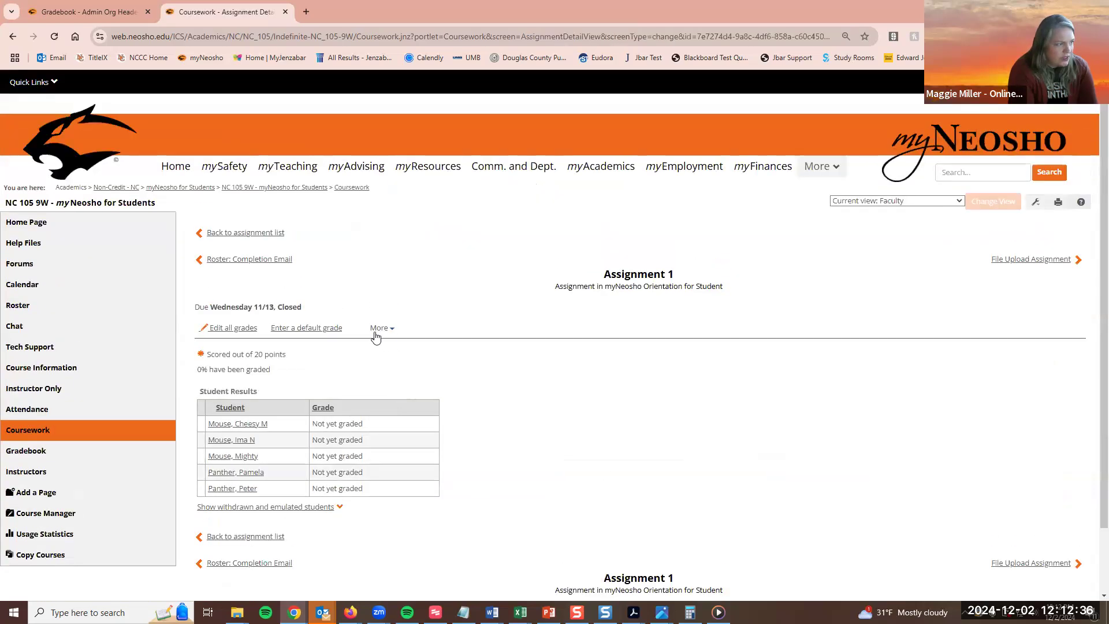
left_click(376, 330)
left_click(336, 349)
scroll(310, 272, "down", 3)
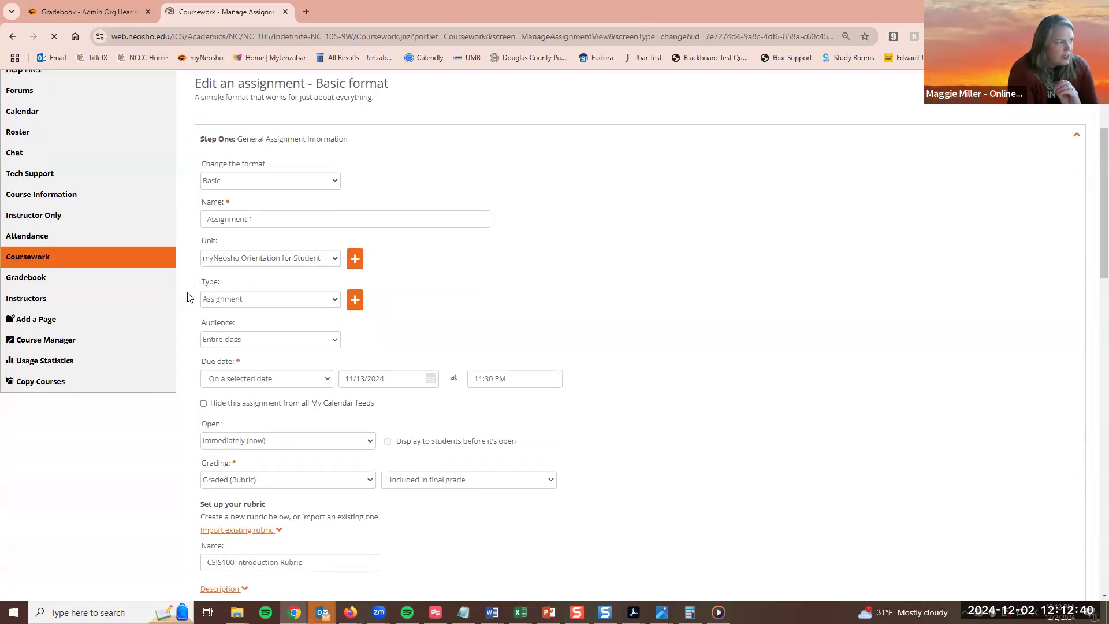
Change the type of Assignment 1 to Quiz and save the assignment.
left_click_drag(196, 236, 220, 240)
left_click(220, 241)
left_click_drag(200, 283, 221, 285)
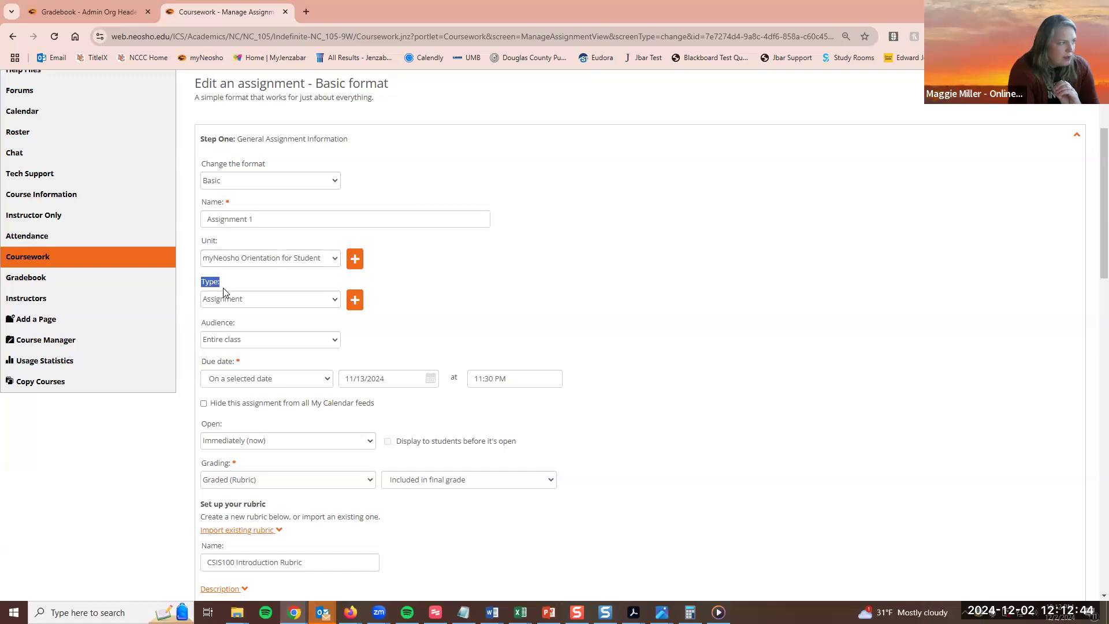
left_click(228, 301)
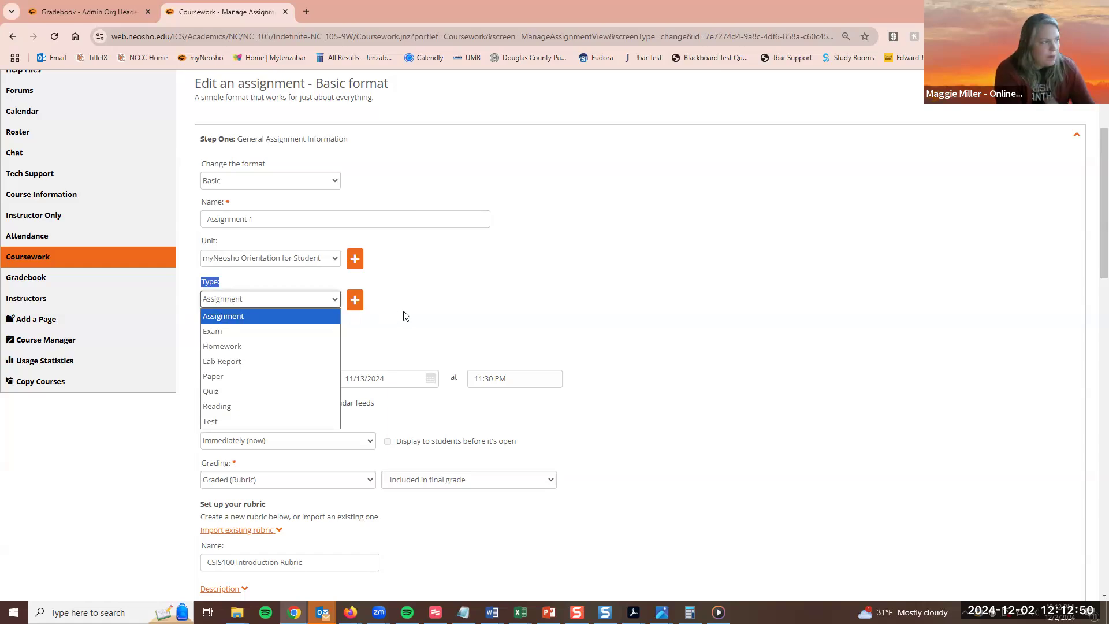
left_click(238, 393)
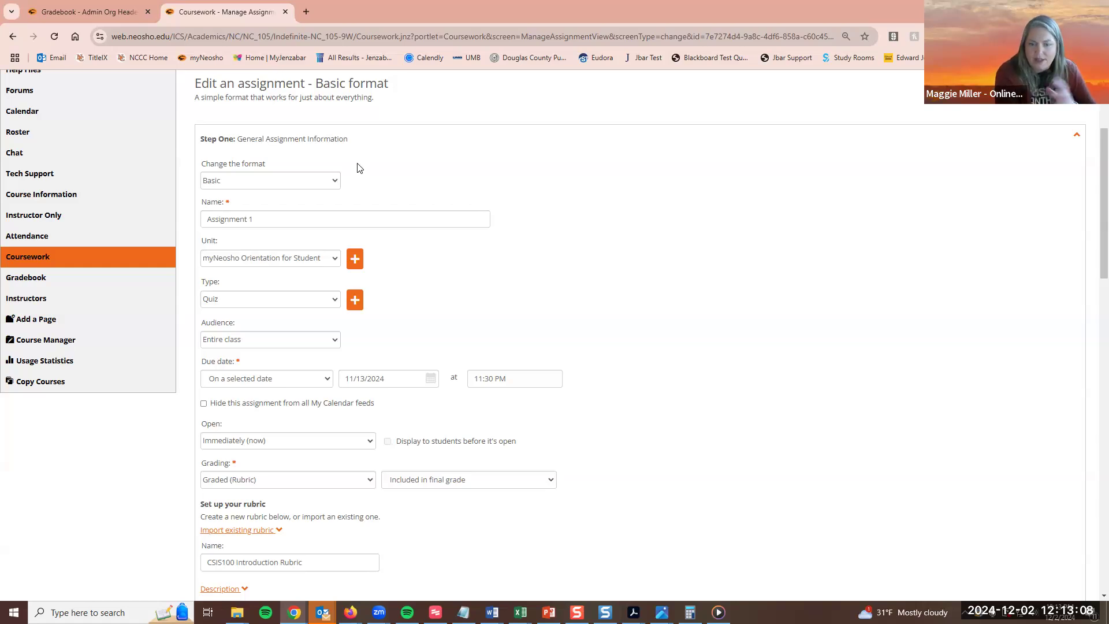
scroll(307, 465, "down", 4)
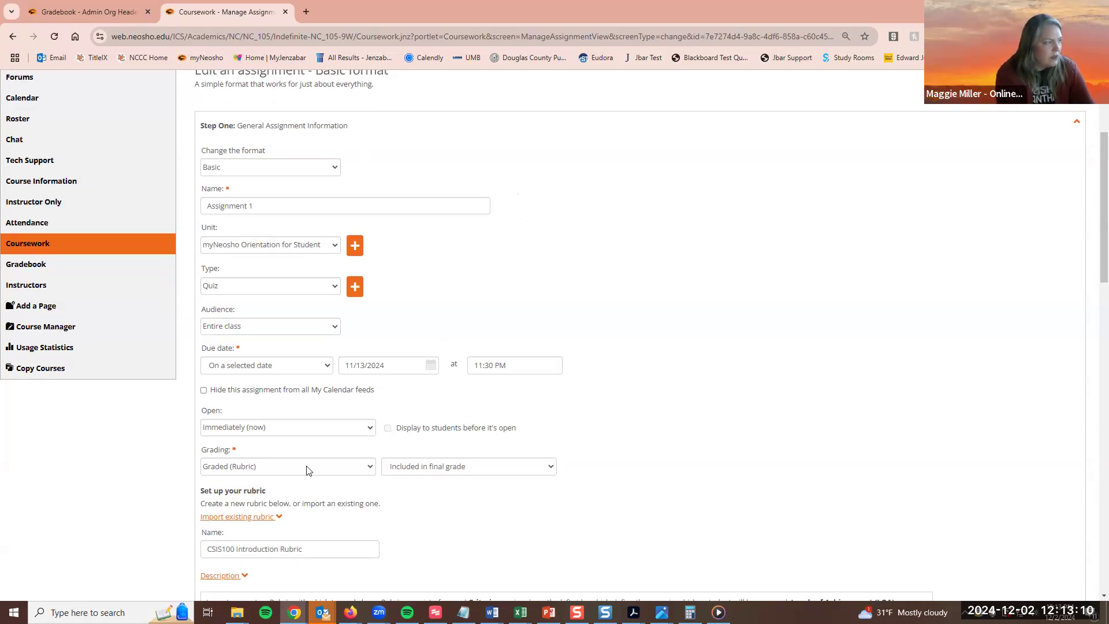
scroll(322, 455, "down", 20)
left_click(262, 509)
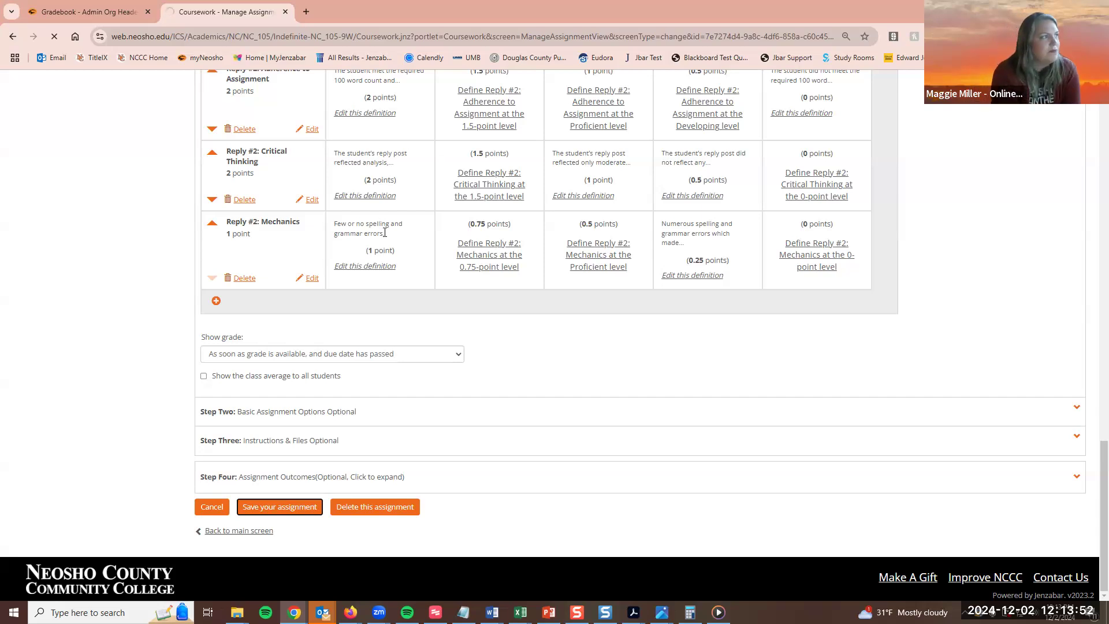
Review the Assignment 1 settings and the Gradebook's Final Grade Weighting screen, and switch back to Coursework.
scroll(447, 260, "up", 20)
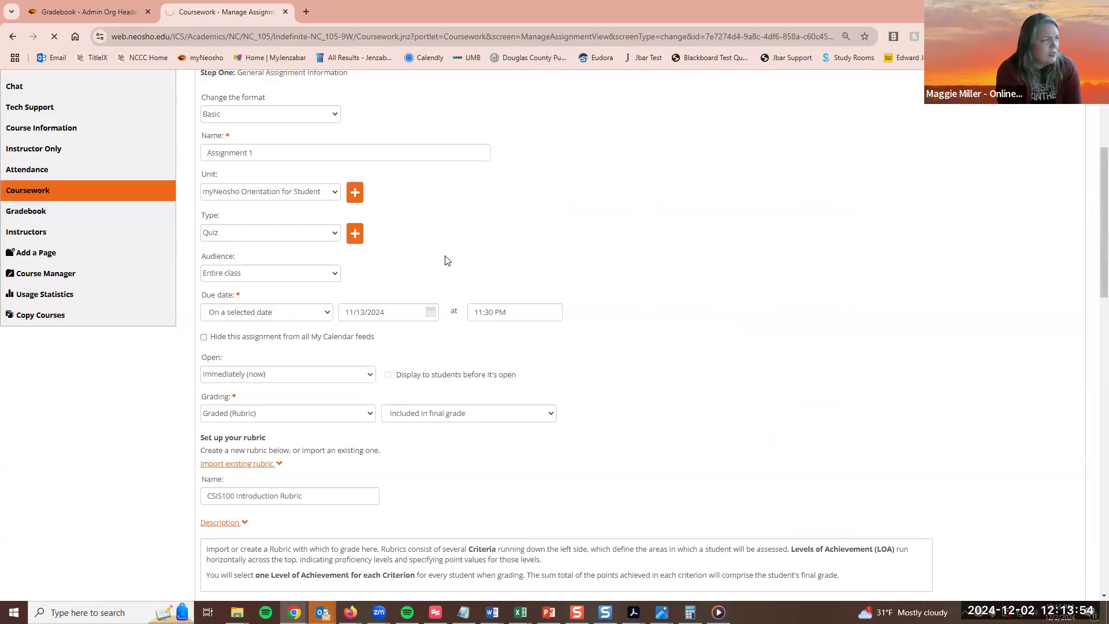
scroll(457, 259, "up", 3)
scroll(602, 273, "down", 2)
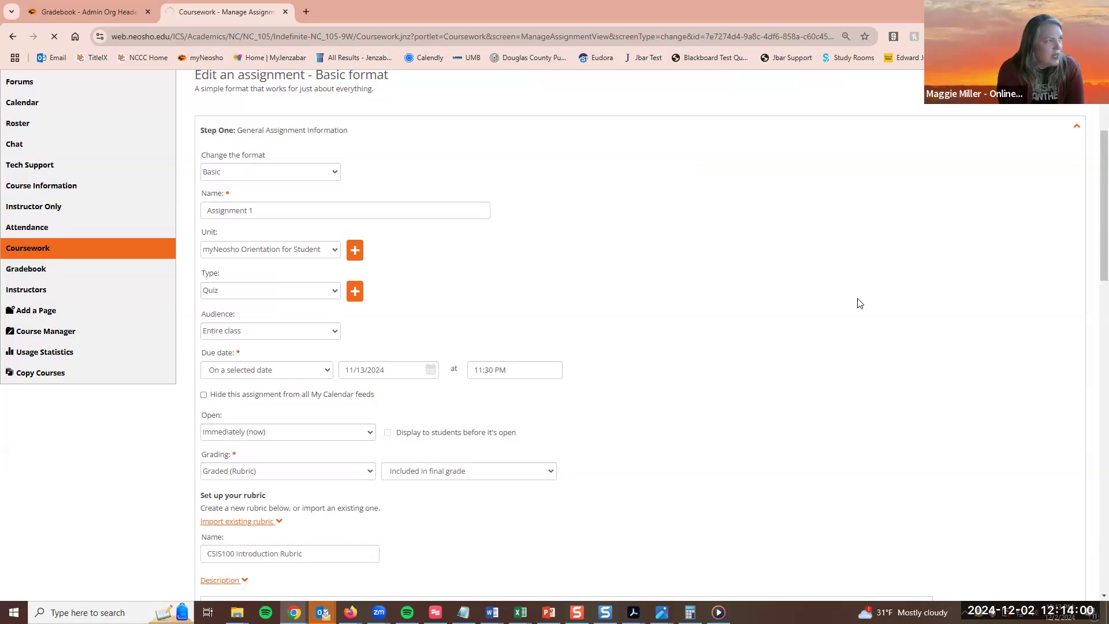
scroll(771, 315, "down", 5)
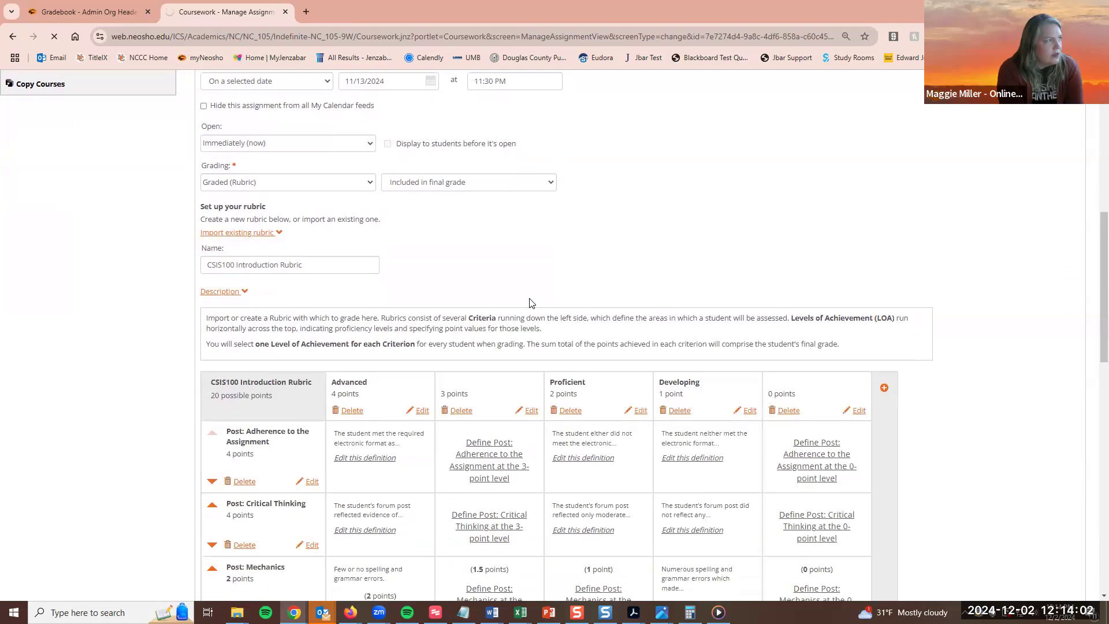
scroll(528, 300, "up", 6)
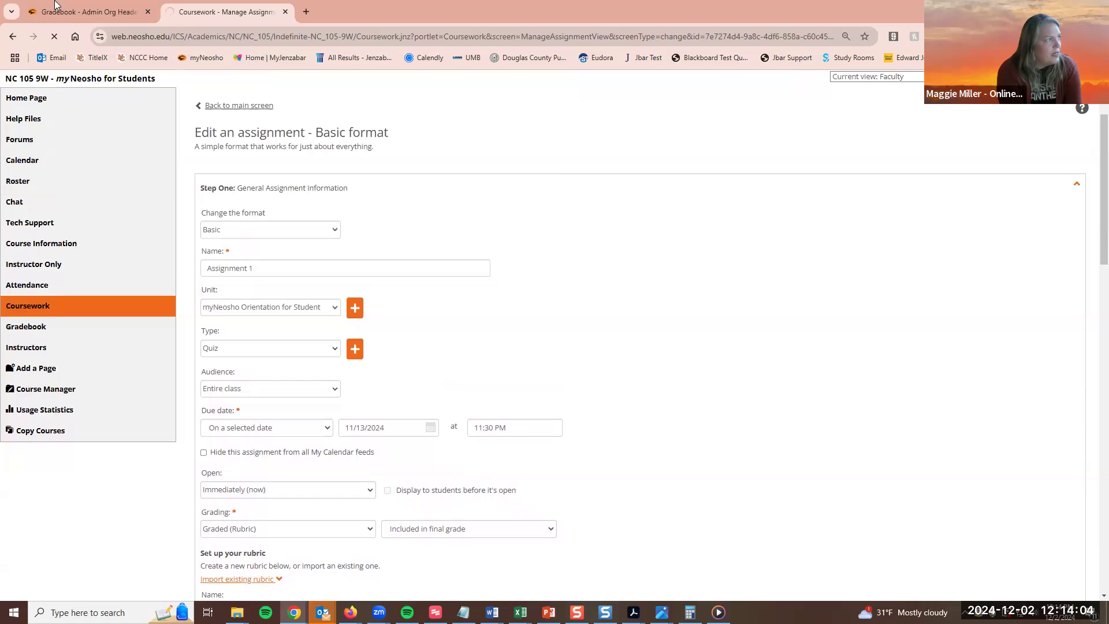
left_click(90, 12)
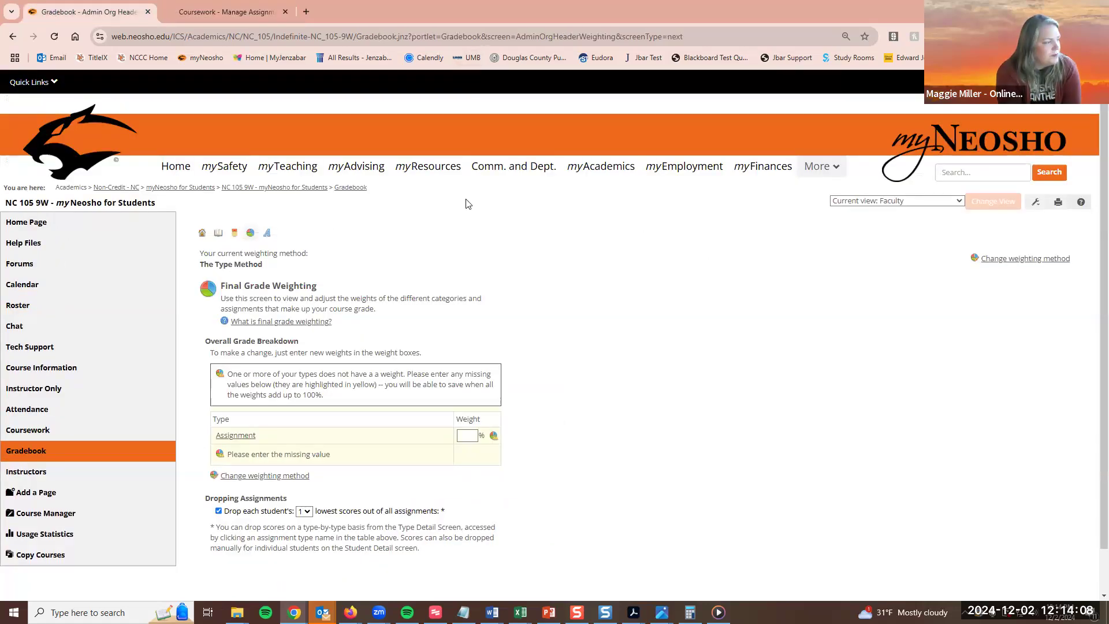
left_click(194, 7)
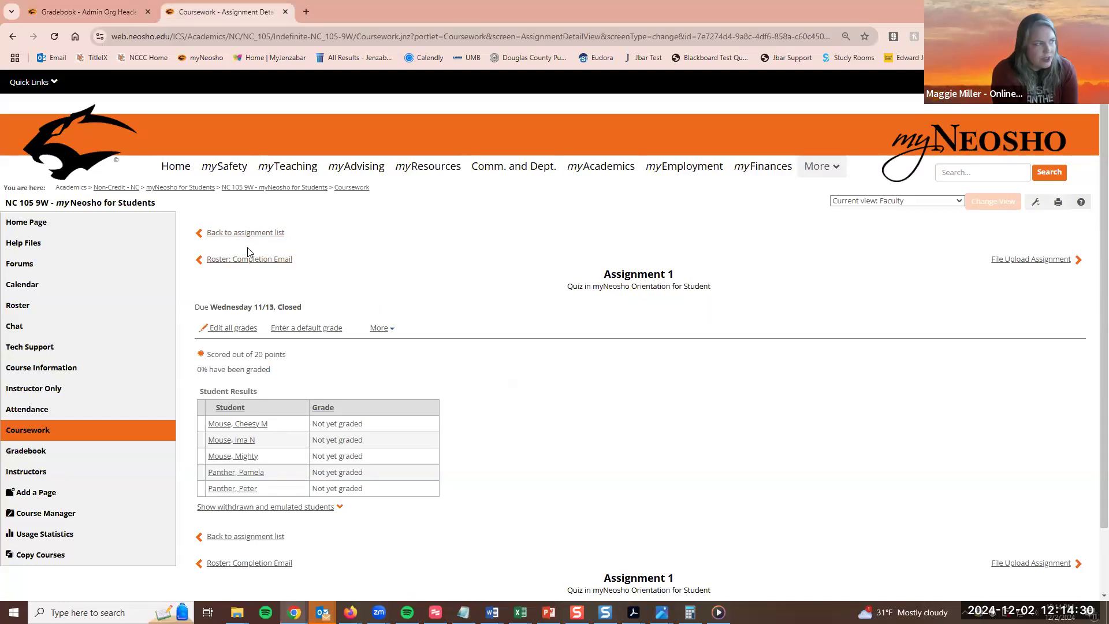
Rename the Paper type as CSIS Paper in the course's Units & Types management and save it.
left_click(239, 232)
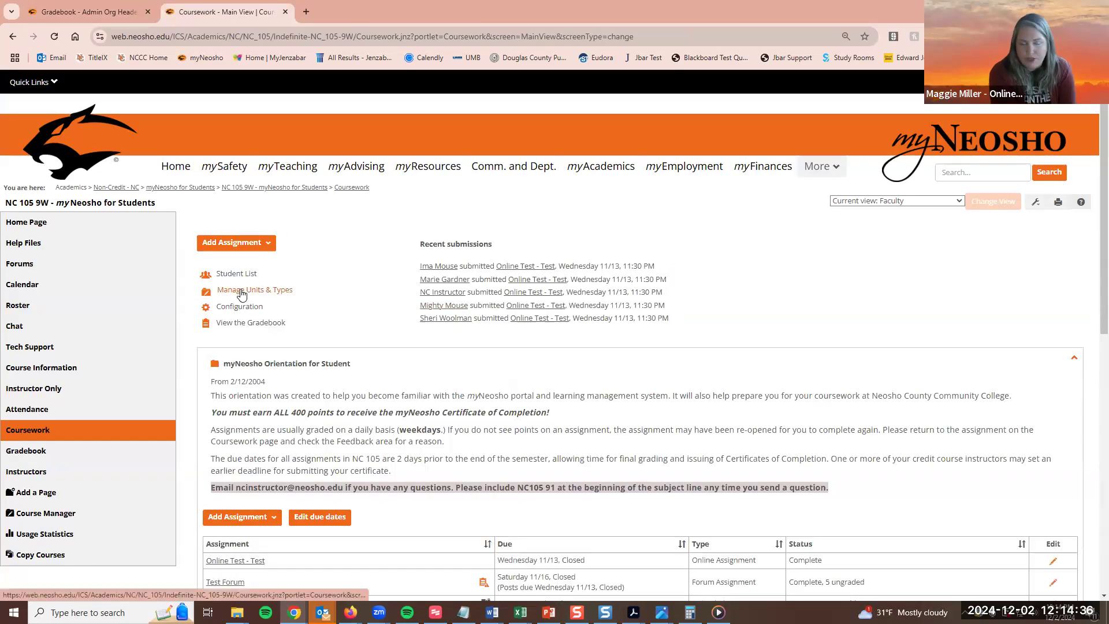
left_click(241, 292)
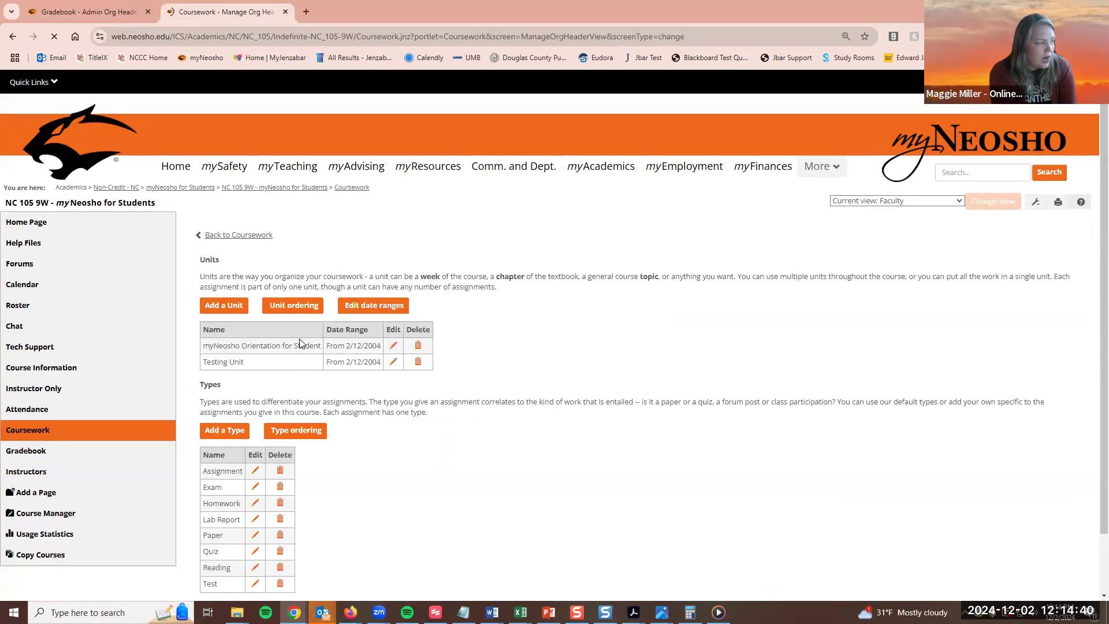
scroll(266, 400, "down", 2)
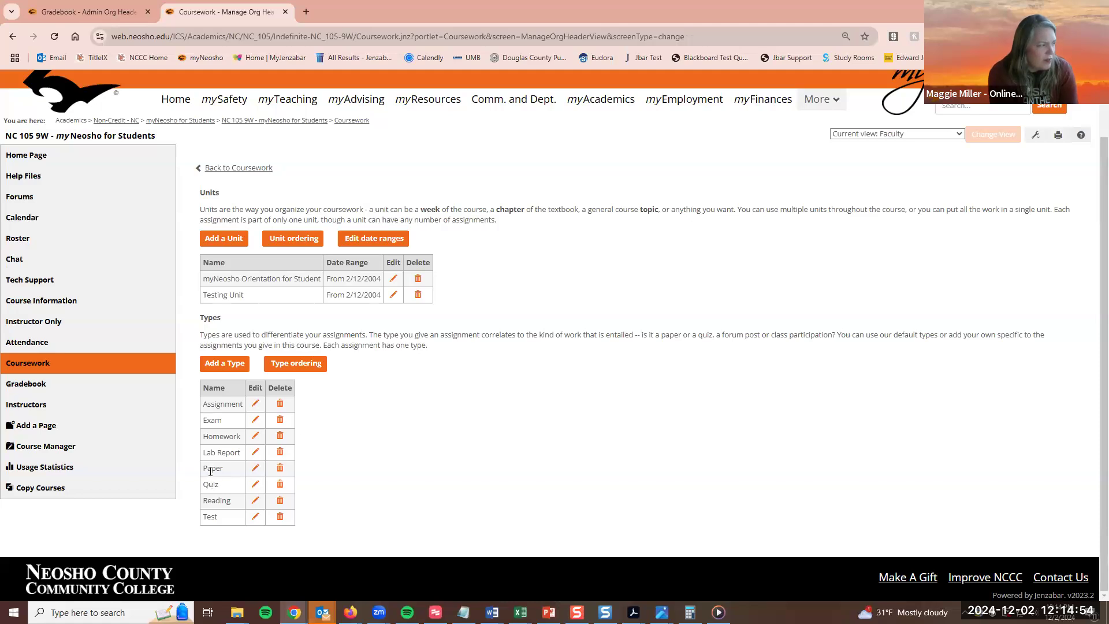
left_click(256, 468)
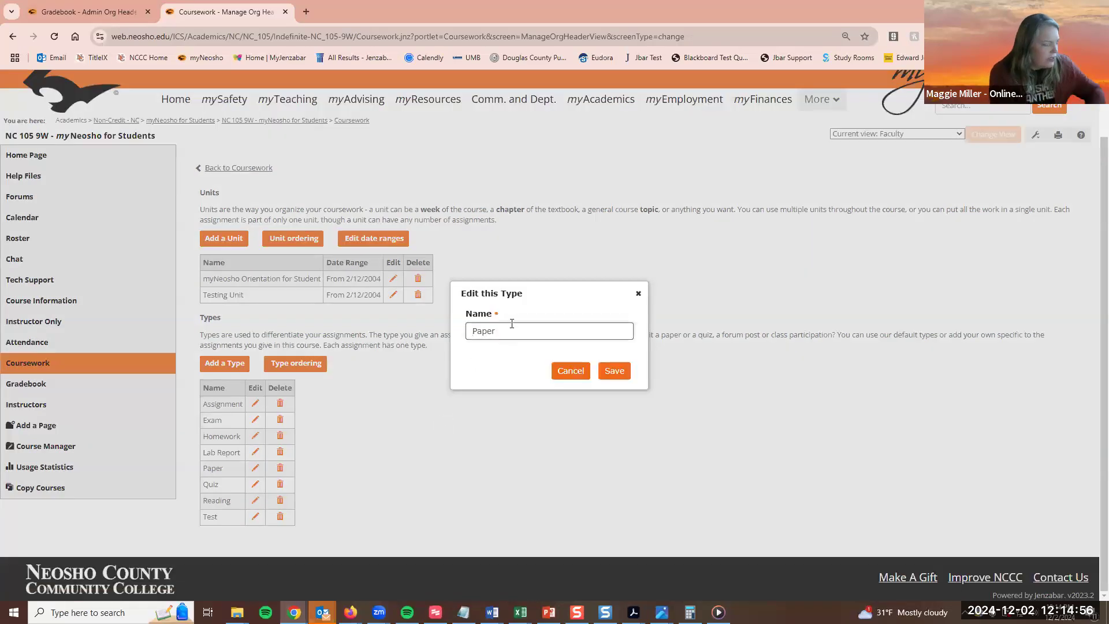
type("CSIS")
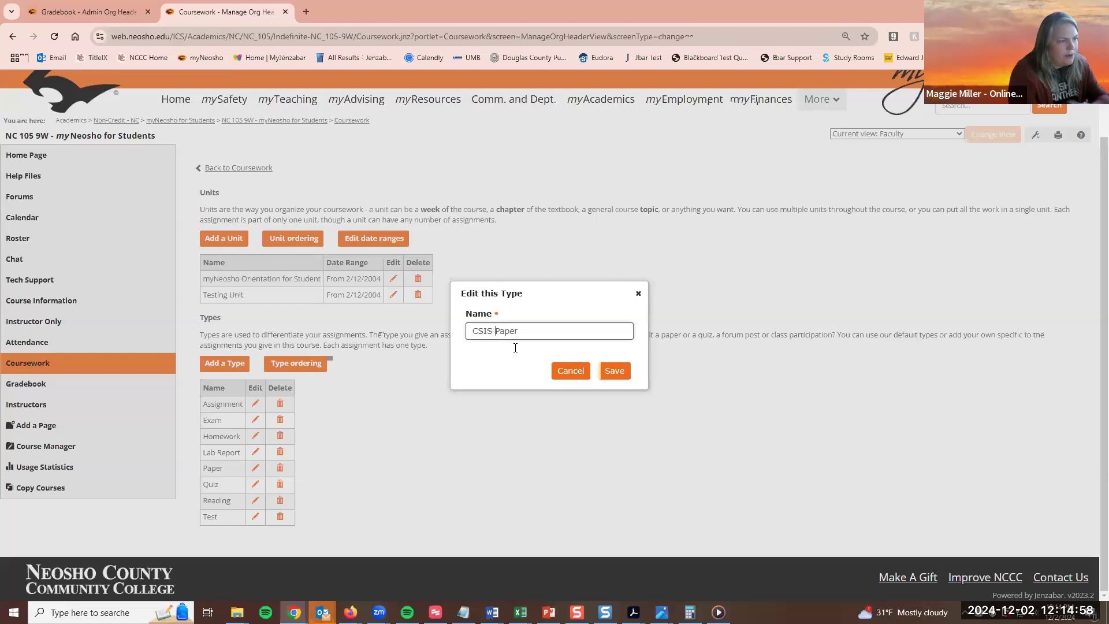
left_click(614, 373)
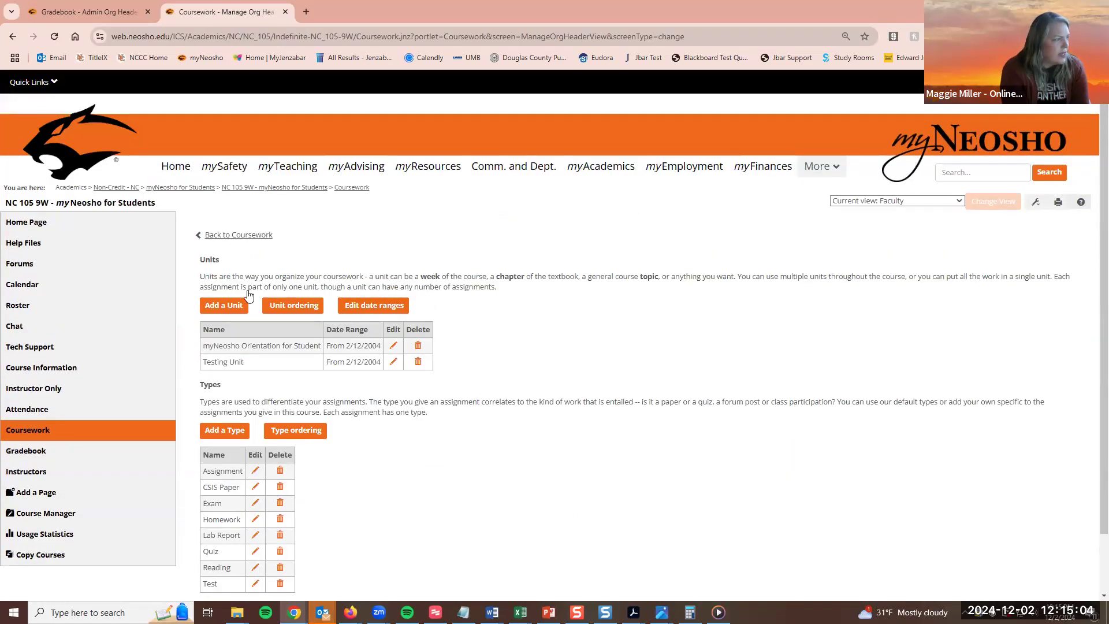
Return to the Coursework list and open the first Participation Assignment of the Testing Unit for editing.
left_click(220, 235)
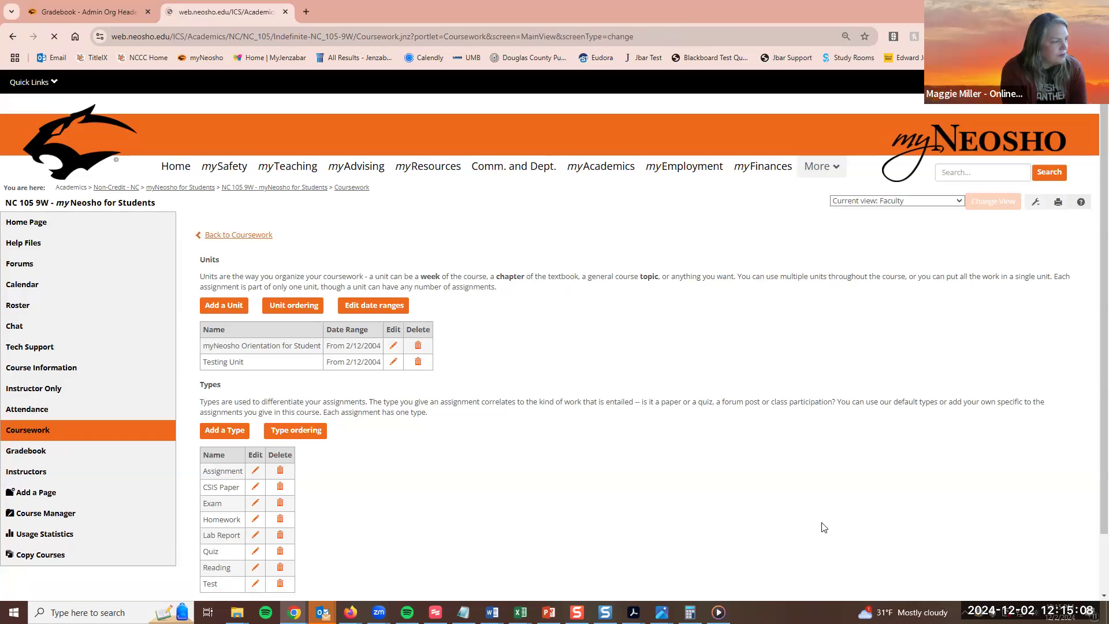
scroll(456, 341, "down", 10)
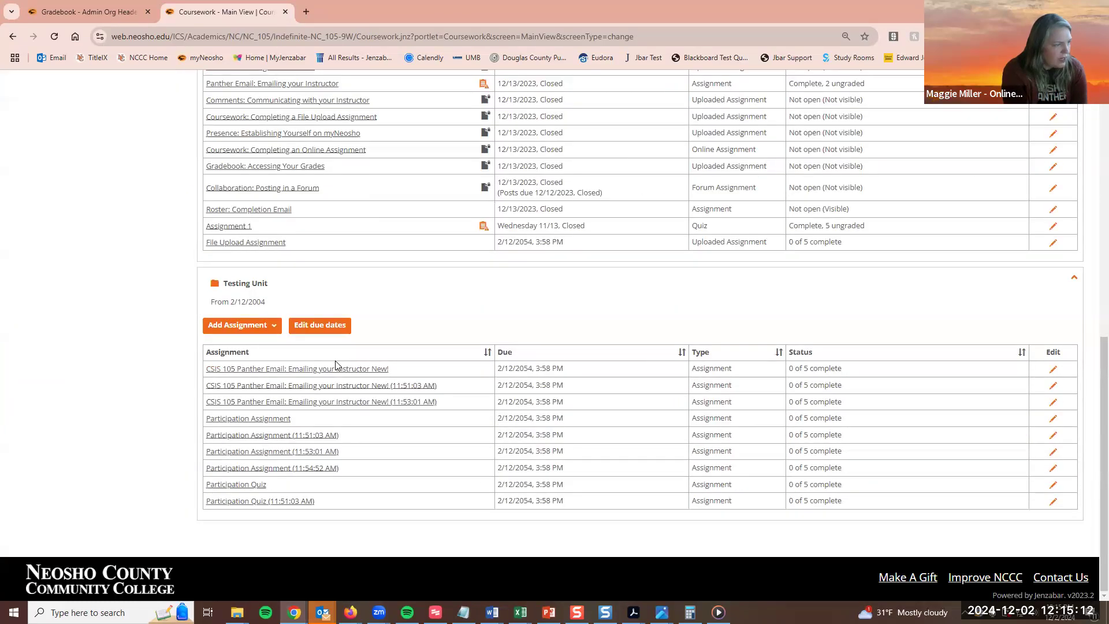
left_click(228, 421)
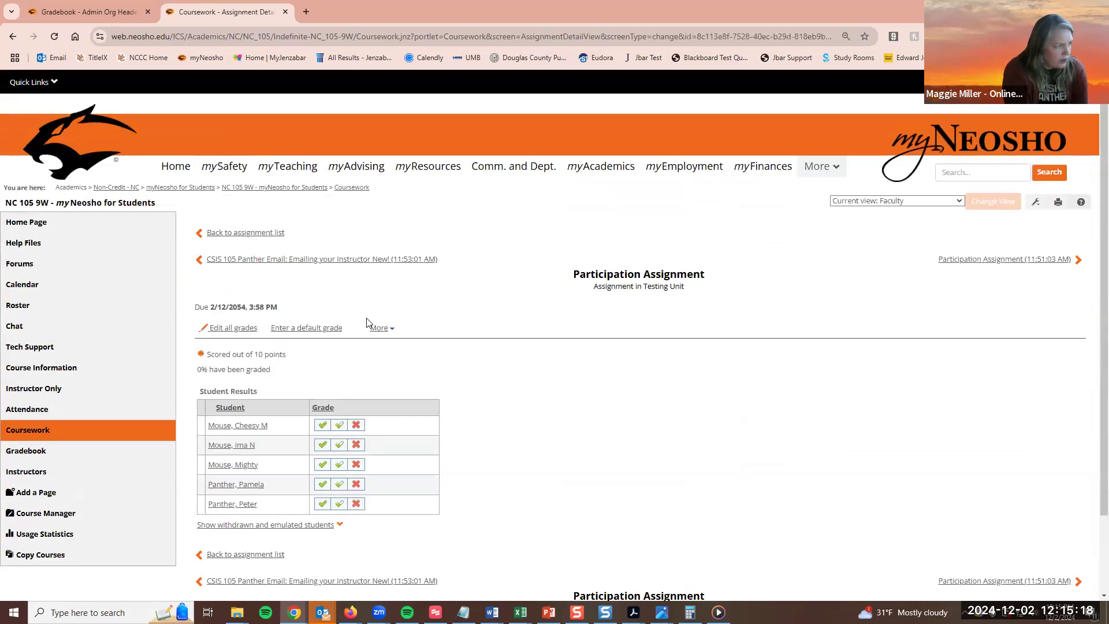
left_click(383, 328)
left_click(355, 349)
Set the Participation Assignment's type to CSIS Paper and save the assignment.
scroll(312, 436, "down", 1)
left_click(257, 422)
left_click(239, 418)
left_click(222, 447)
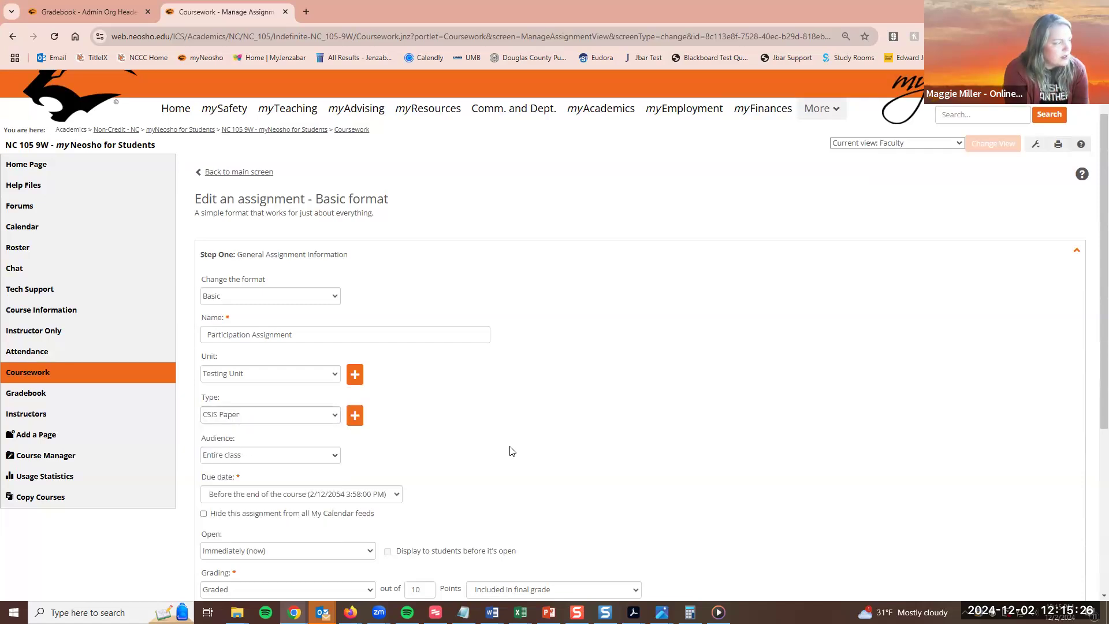
scroll(267, 492, "down", 5)
left_click(260, 511)
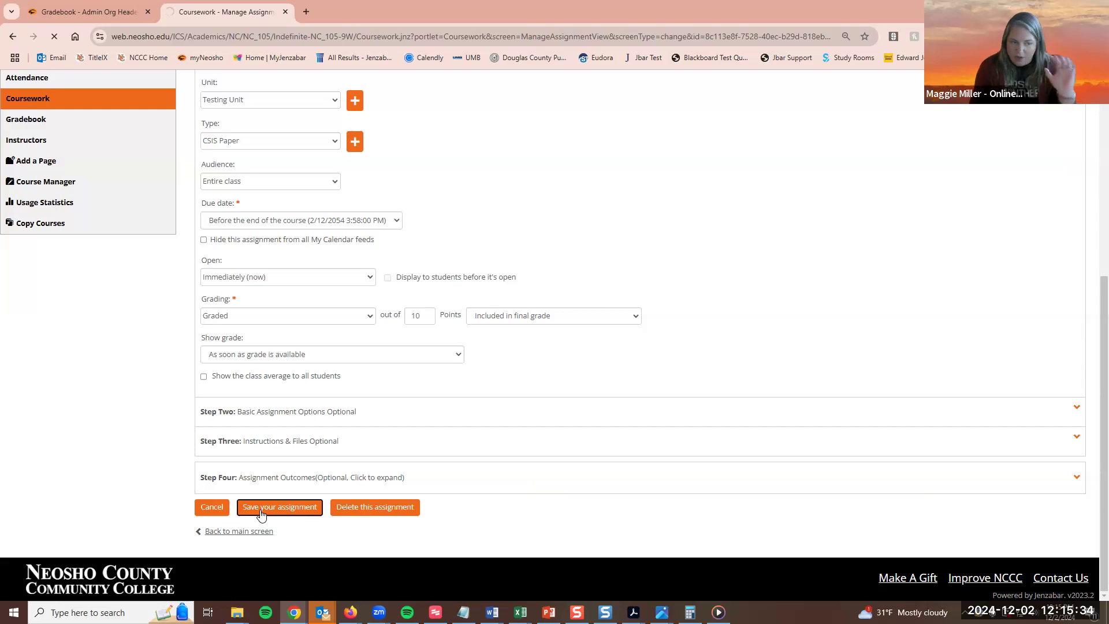
Compare the Gradebook's Final Grade Weighting screen with the saving assignment in Coursework, and return to the Gradebook.
left_click(72, 12)
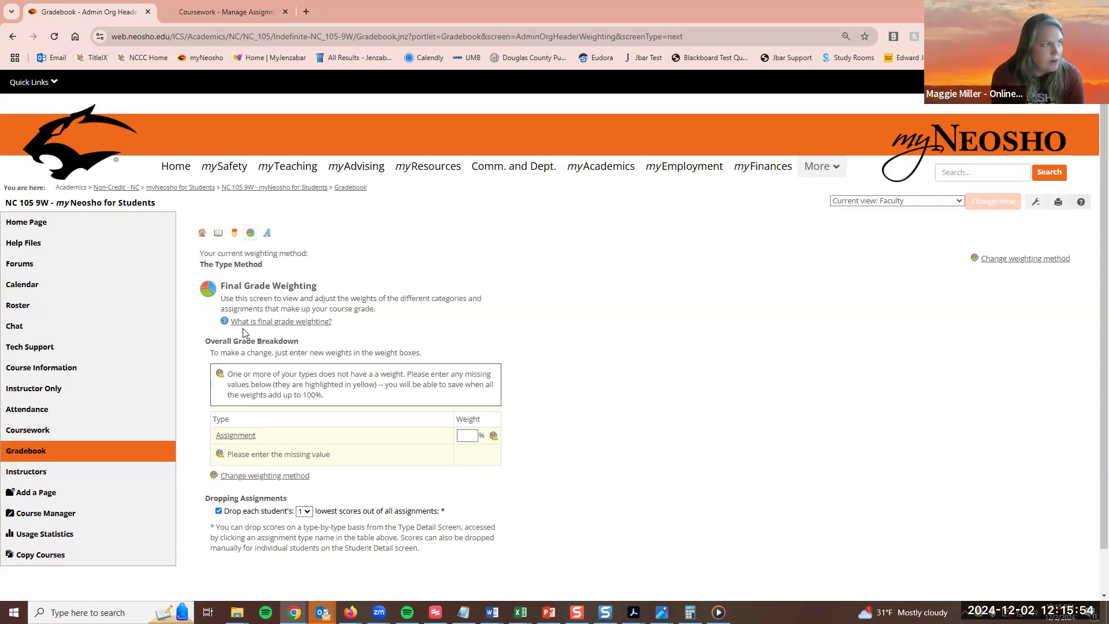
left_click(244, 19)
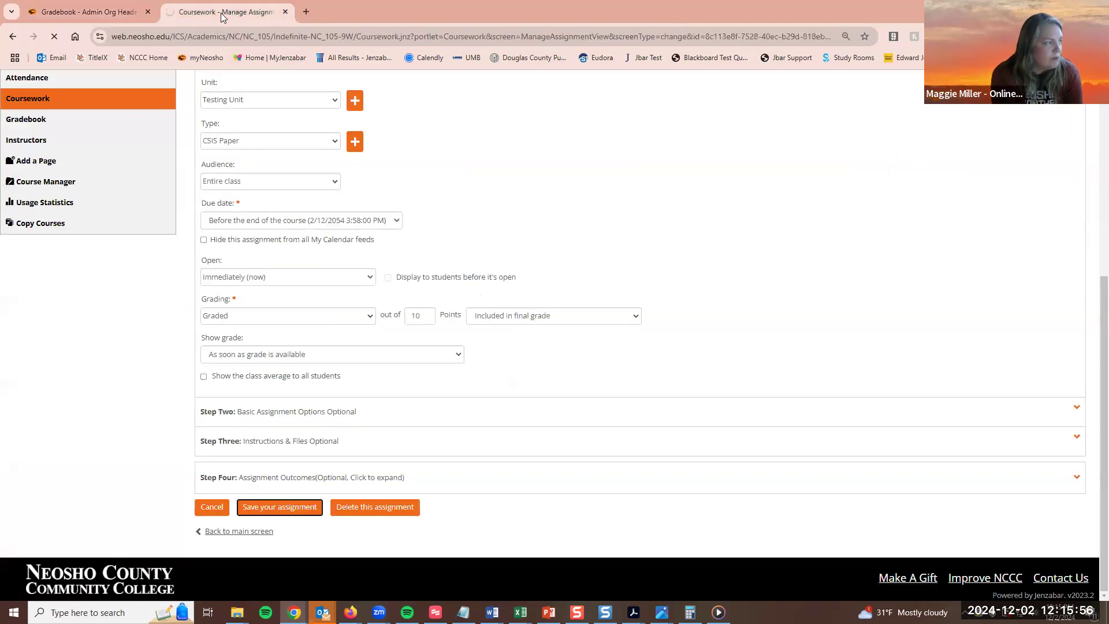
left_click(90, 12)
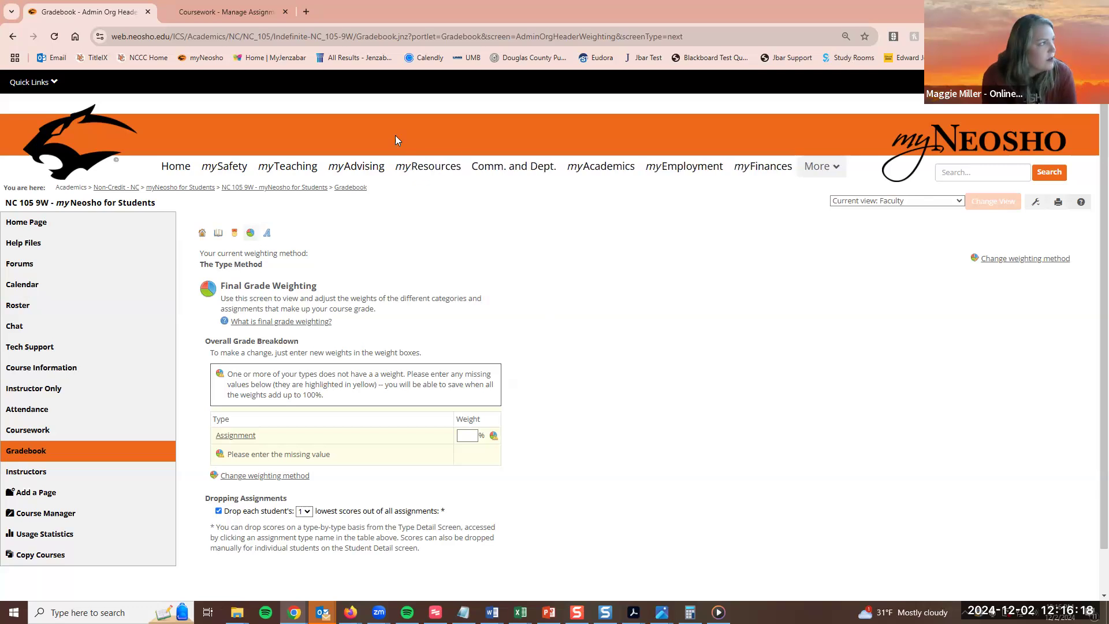
left_click(182, 13)
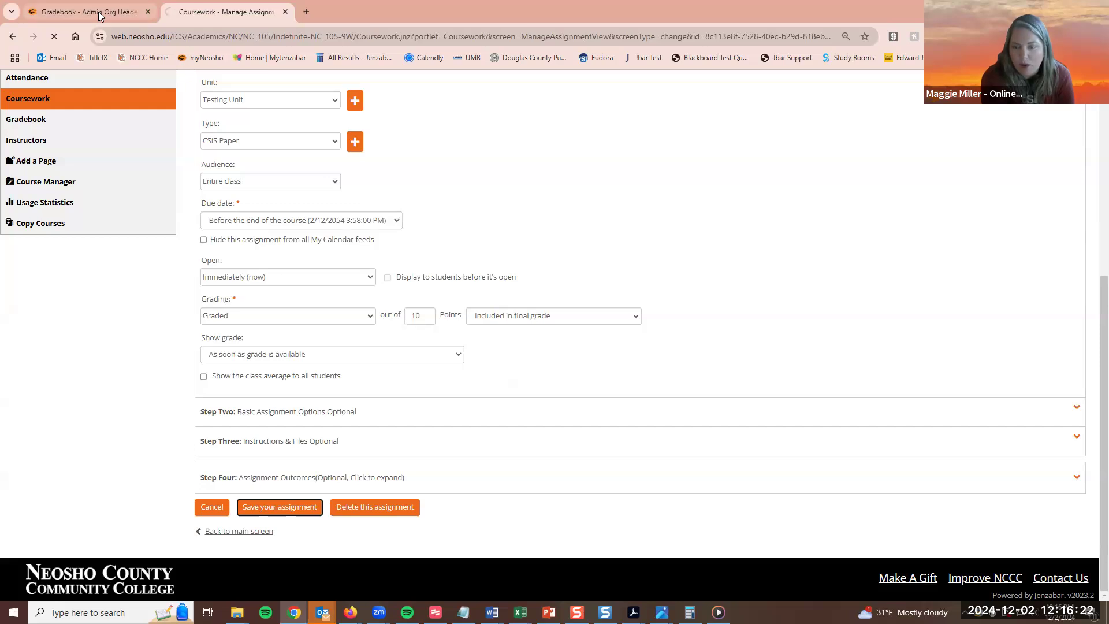
mouse_move(98, 12)
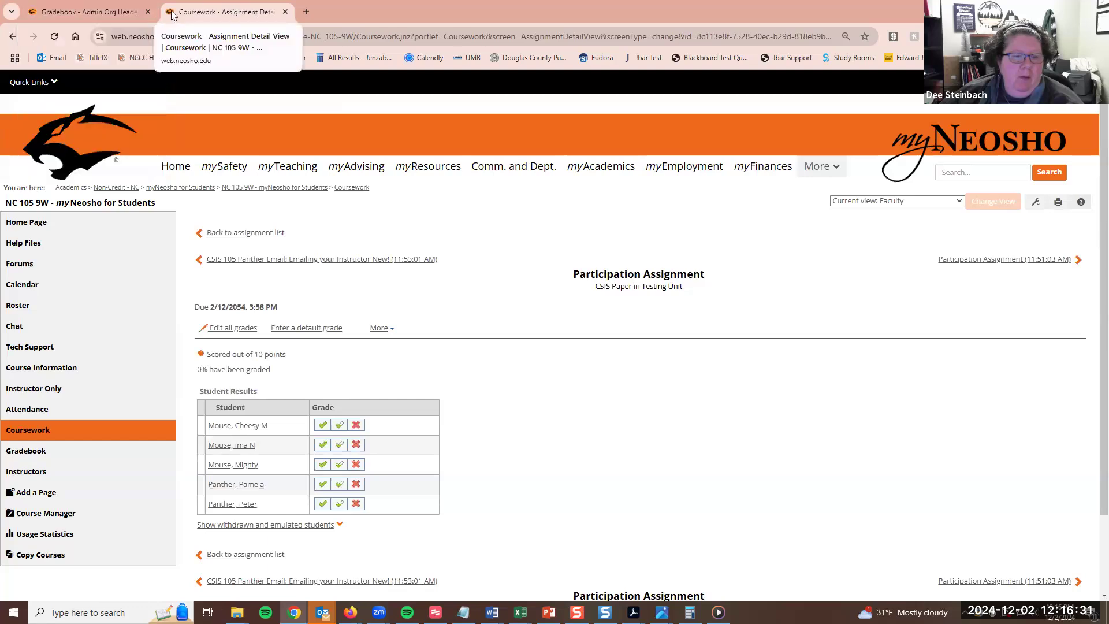
left_click(86, 12)
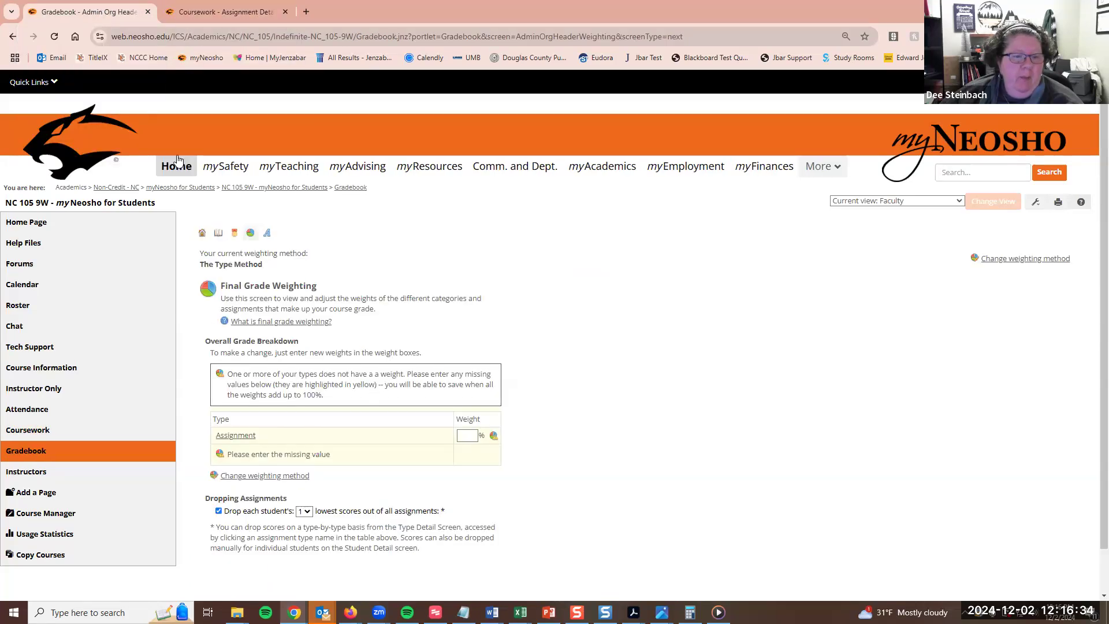
Reload the Final Grade Weighting screen and enter 0 as the Assignment type's weight.
left_click(54, 38)
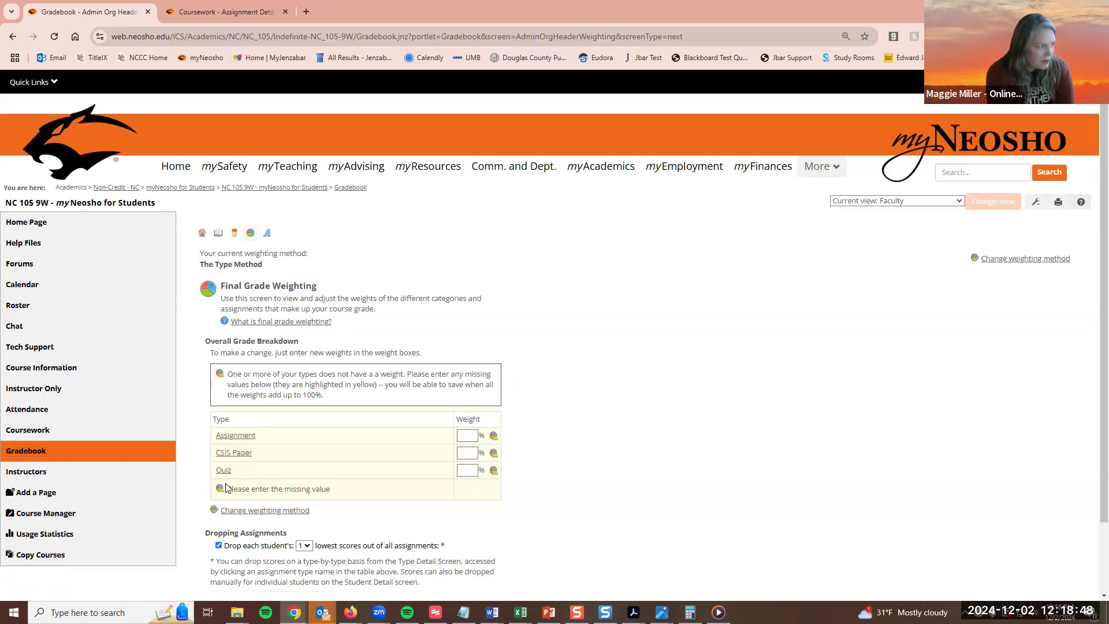
left_click(467, 435)
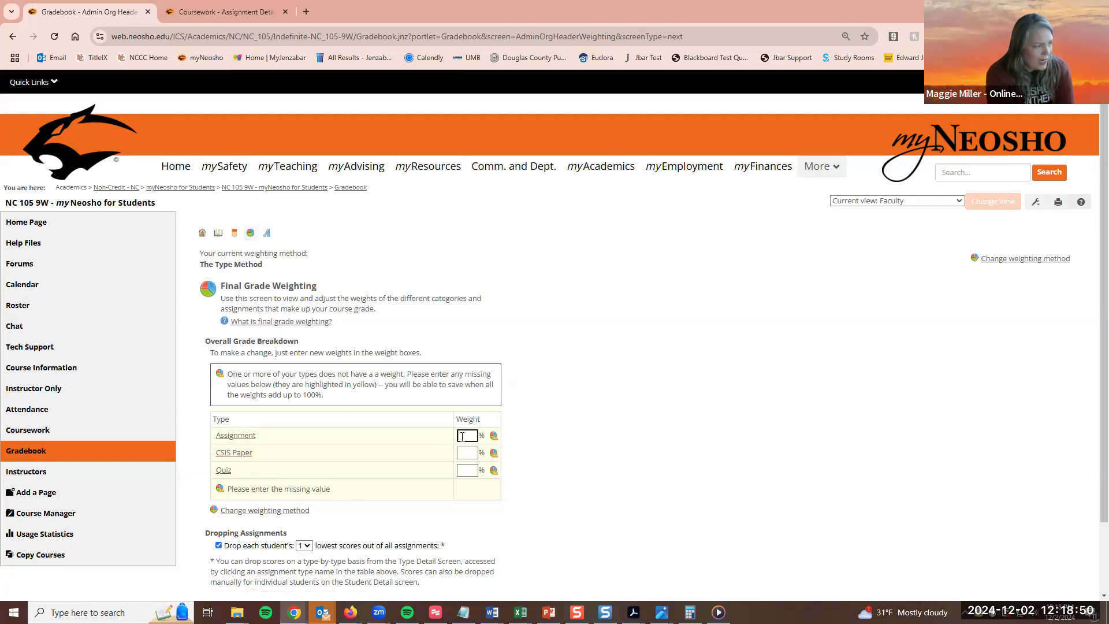
type("0")
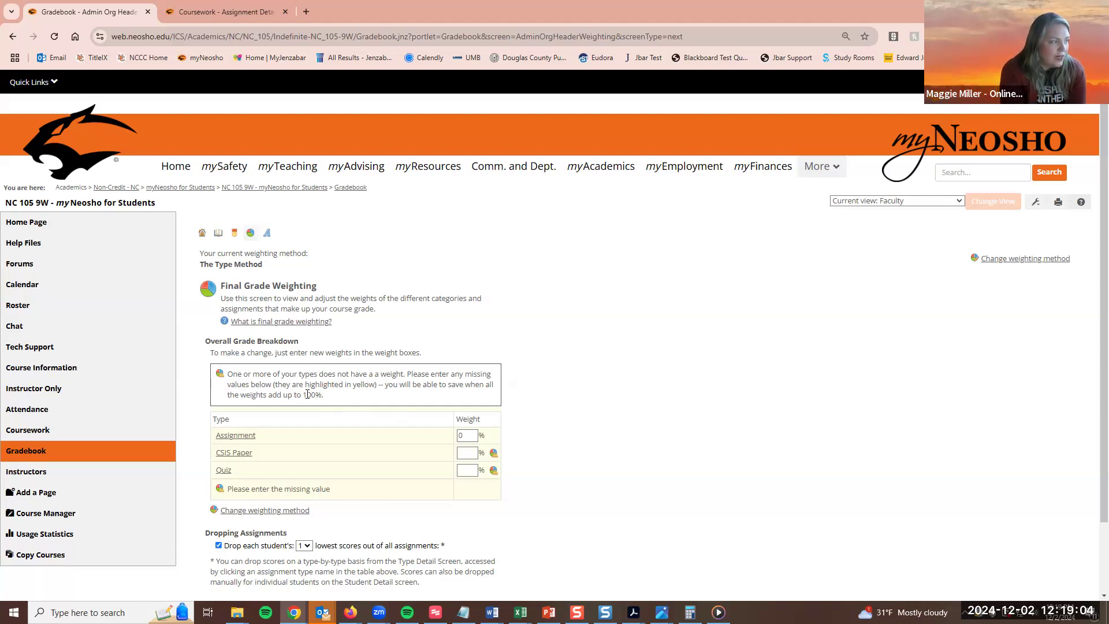
left_click_drag(322, 396, 224, 378)
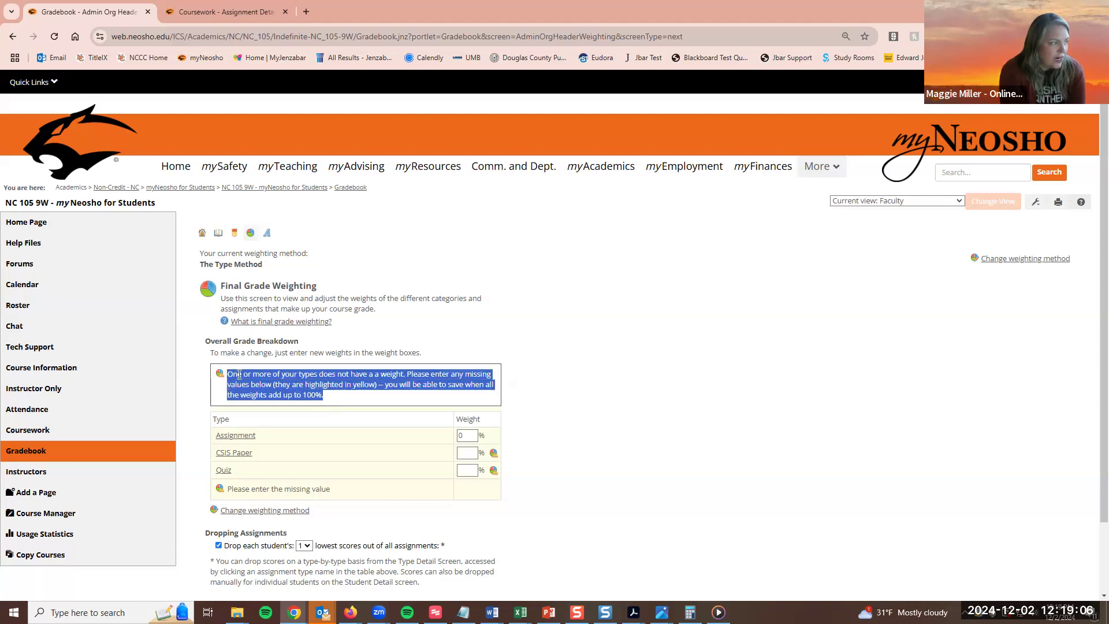
left_click(231, 374)
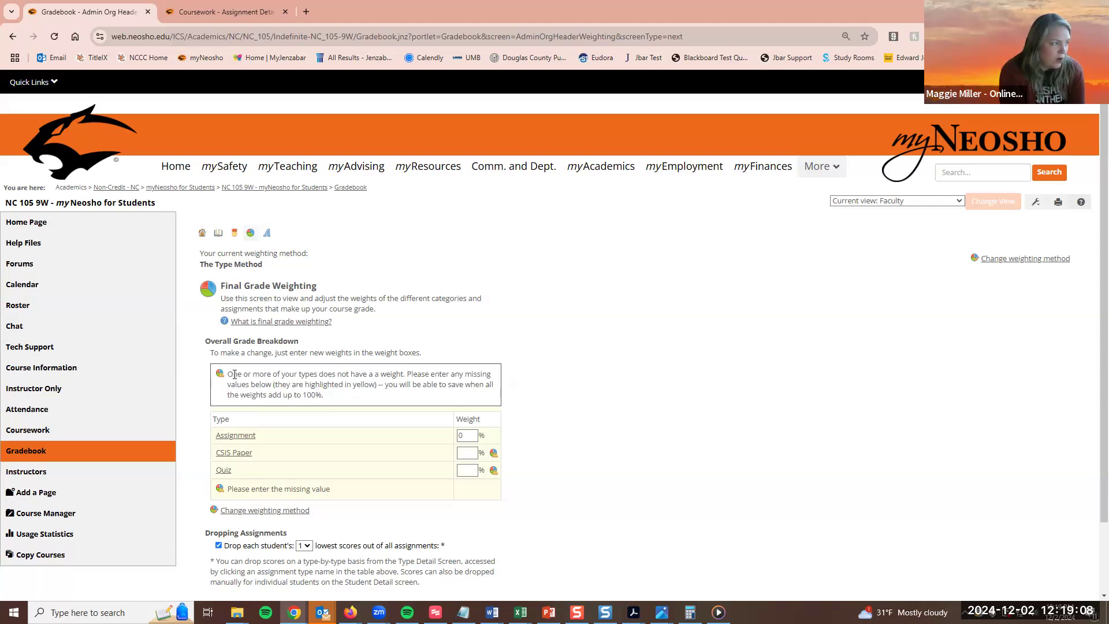
Set the type weights to 33% for Assignment, 33% for CSIS Paper and 34% for Quiz.
double_click(459, 436)
type("3")
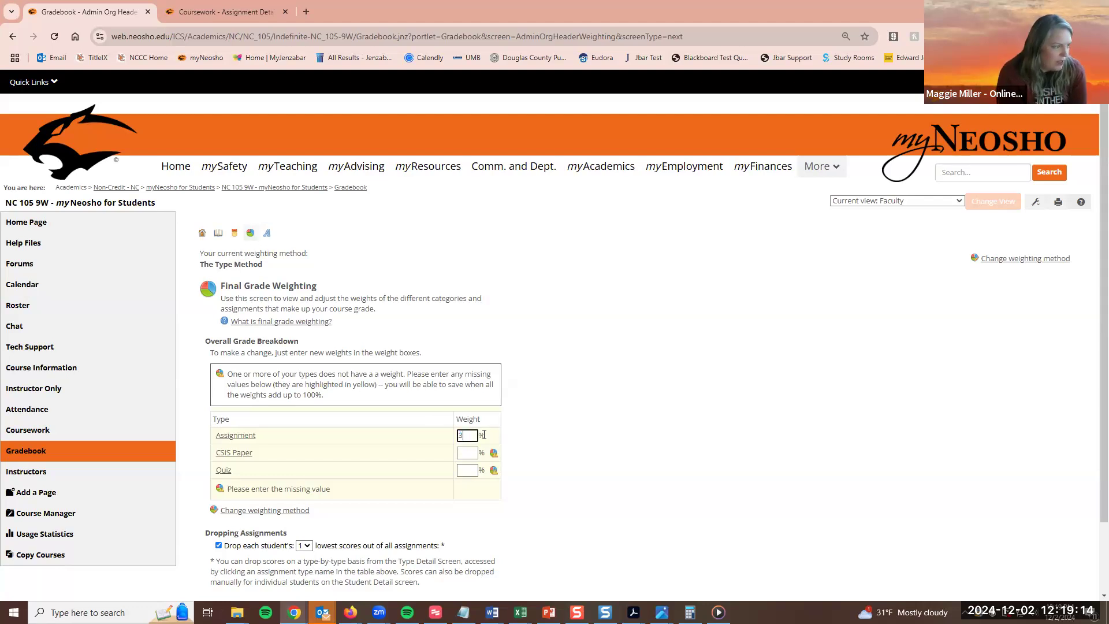
type("3")
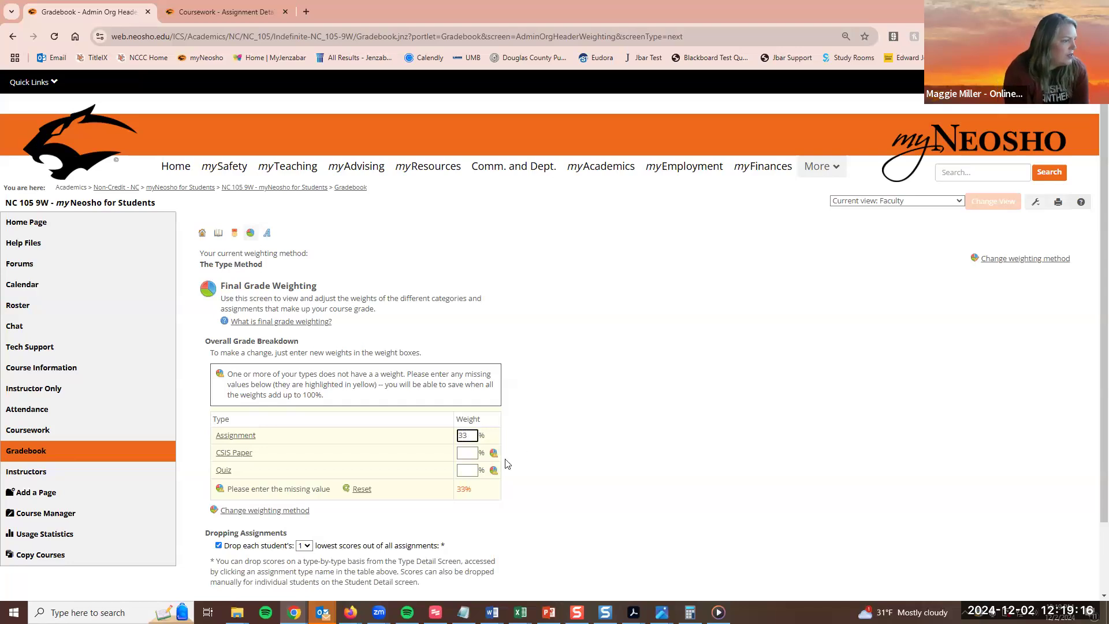
left_click(465, 452)
type("33")
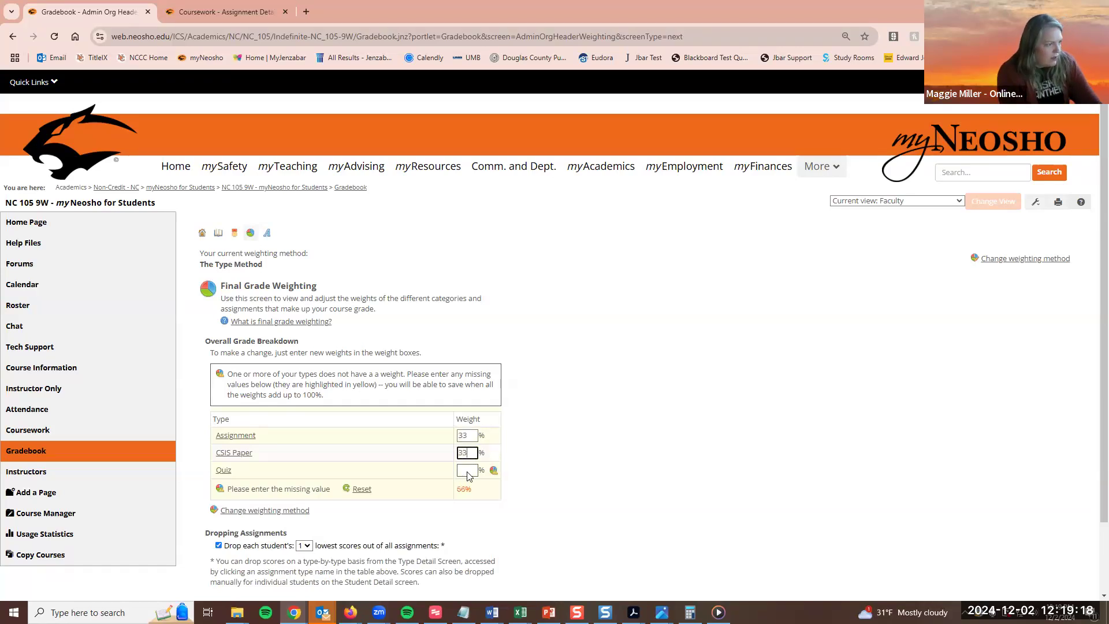
left_click(467, 471)
type("33")
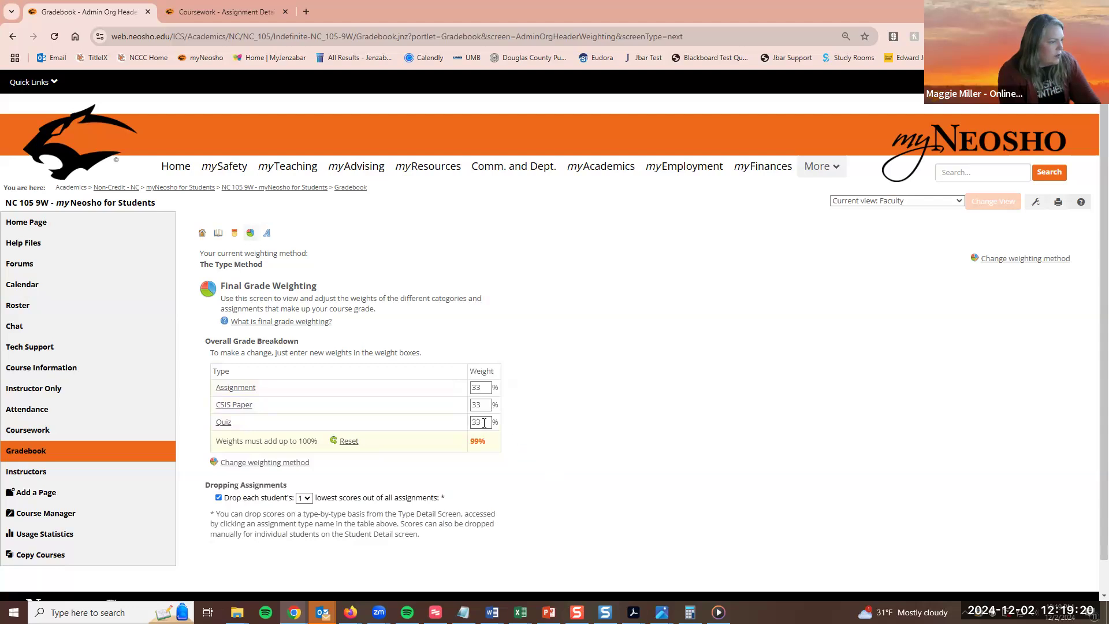
key("BackSpace")
type("4")
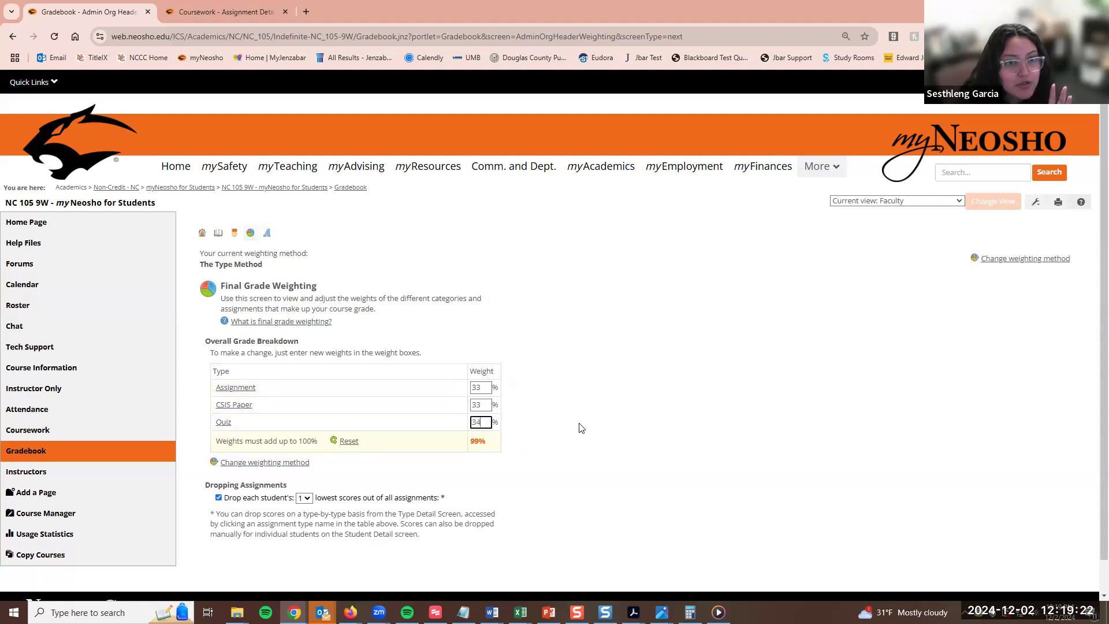
left_click(581, 428)
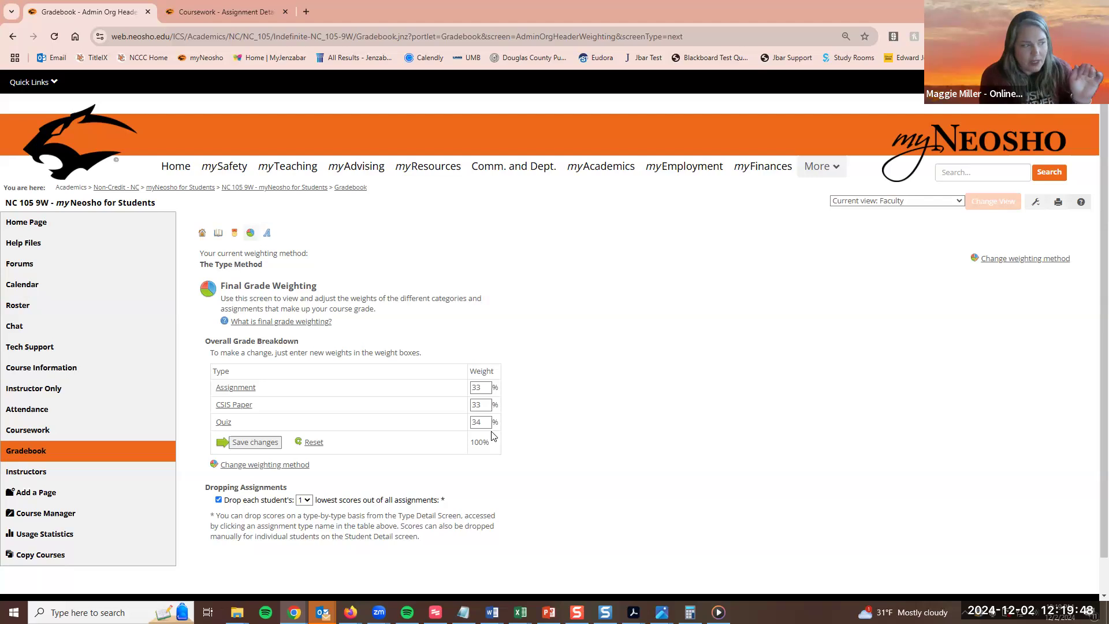
Change the type weights to 50% for Assignment, 25% for CSIS Paper and 25% for Quiz.
left_click_drag(486, 391, 465, 425)
type("502525")
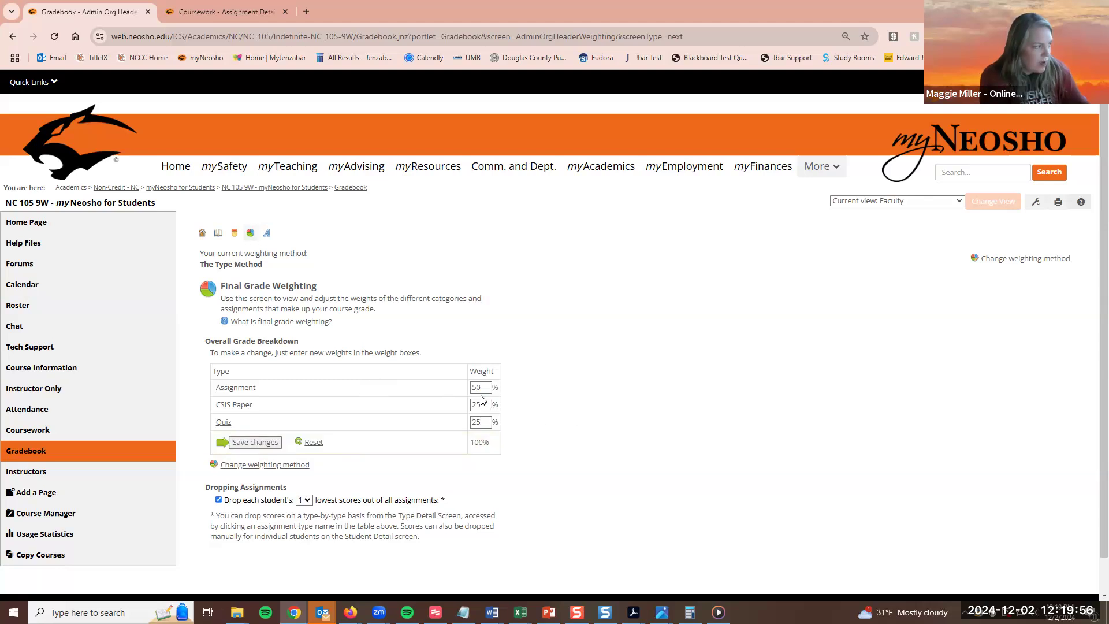
Set the Quiz weight to 50% and the Assignment weight to 25%.
left_click_drag(488, 422, 507, 448)
type("50")
left_click(552, 457)
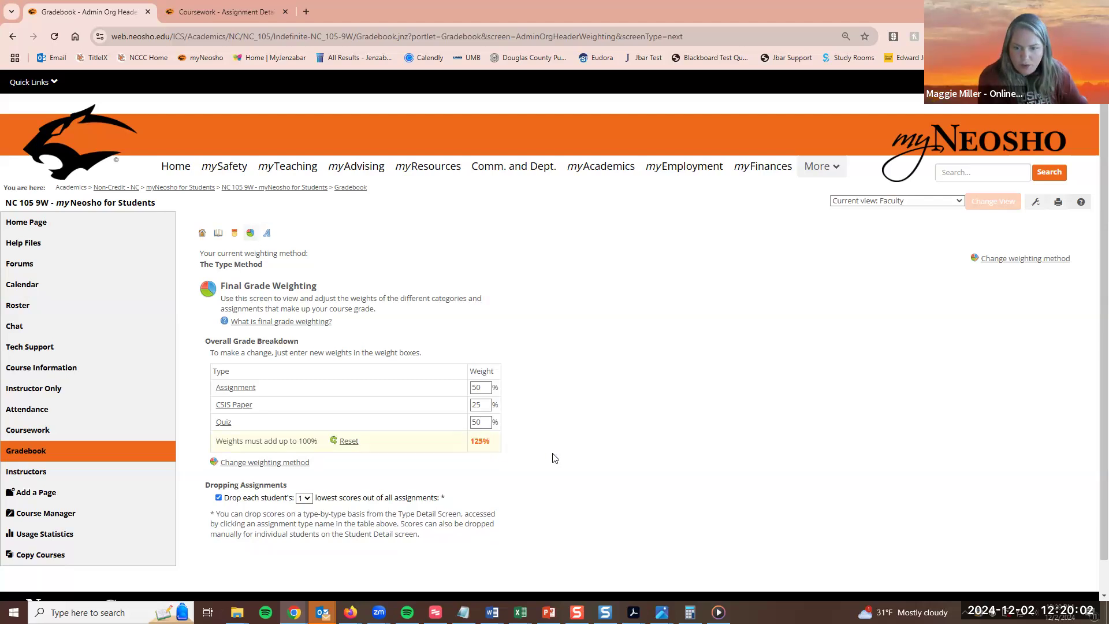
double_click(487, 388)
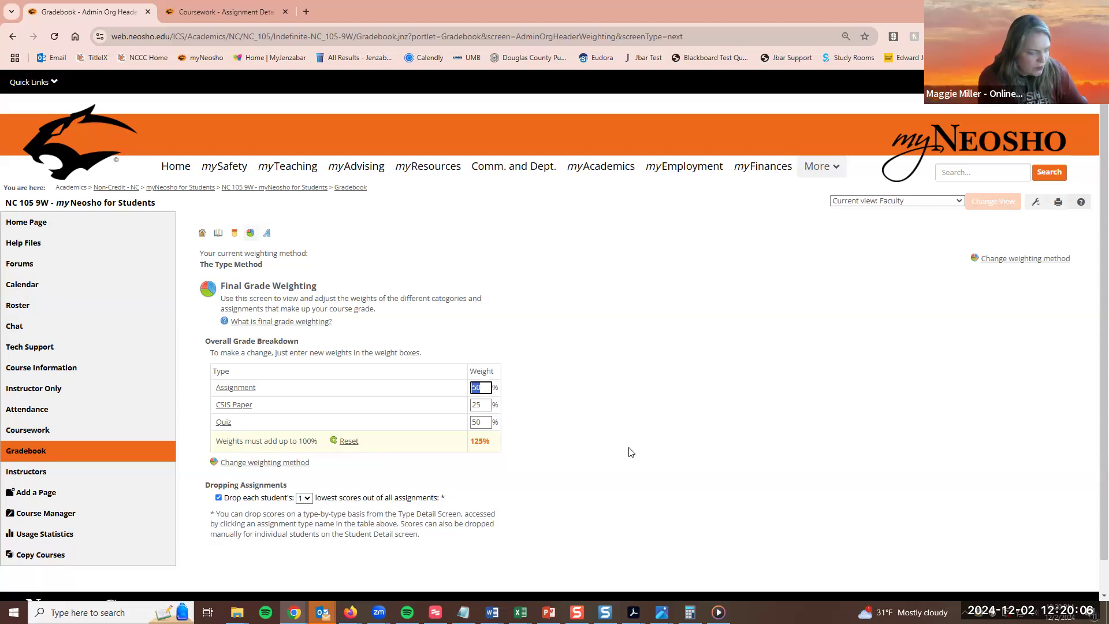
type("25")
left_click_drag(494, 447, 470, 444)
left_click(604, 420)
Switch the dropping of each student's lowest score off and on again, and save the weight changes.
left_click(218, 501)
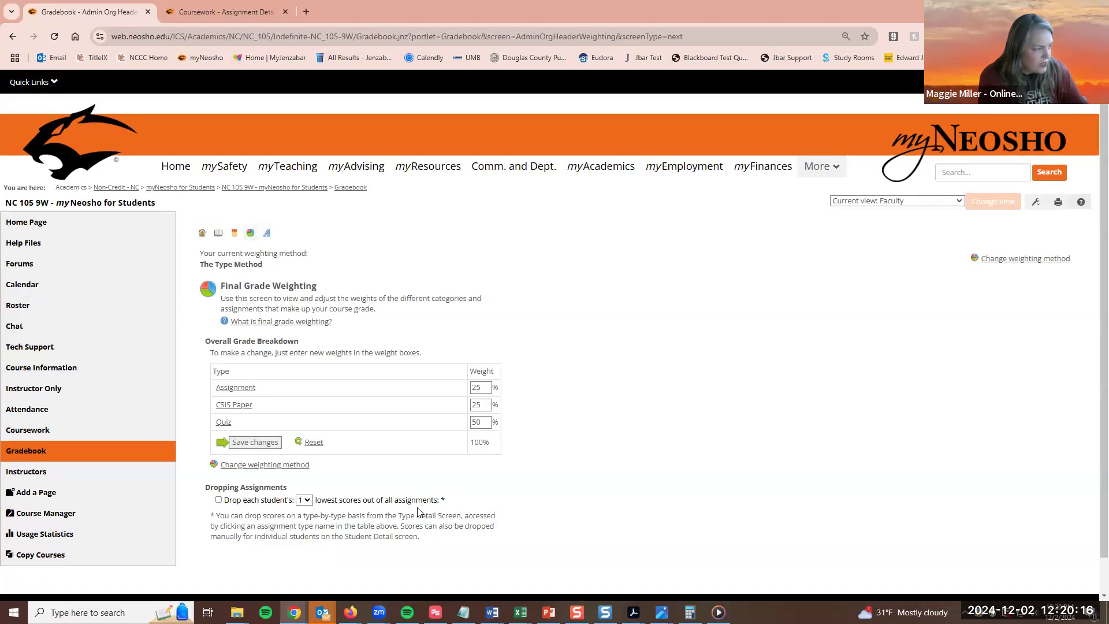
left_click(219, 501)
left_click(243, 444)
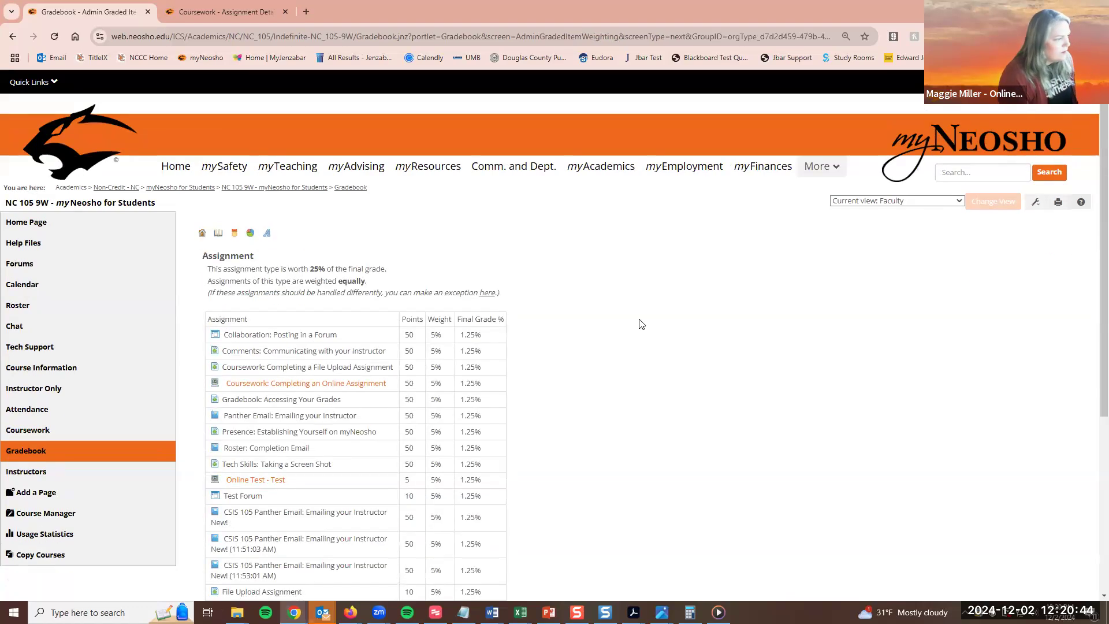
Examine the points and weights of the coursework in the Assignment type and its special type weighting options.
scroll(663, 361, "down", 4)
scroll(664, 369, "down", 1)
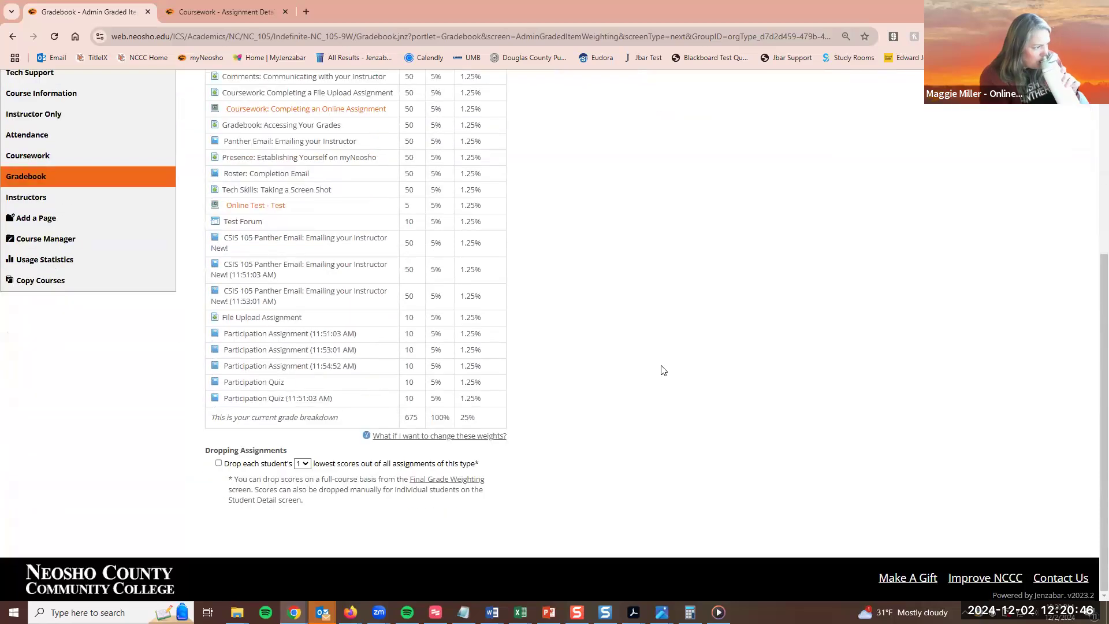
scroll(666, 377, "up", 3)
scroll(667, 378, "down", 2)
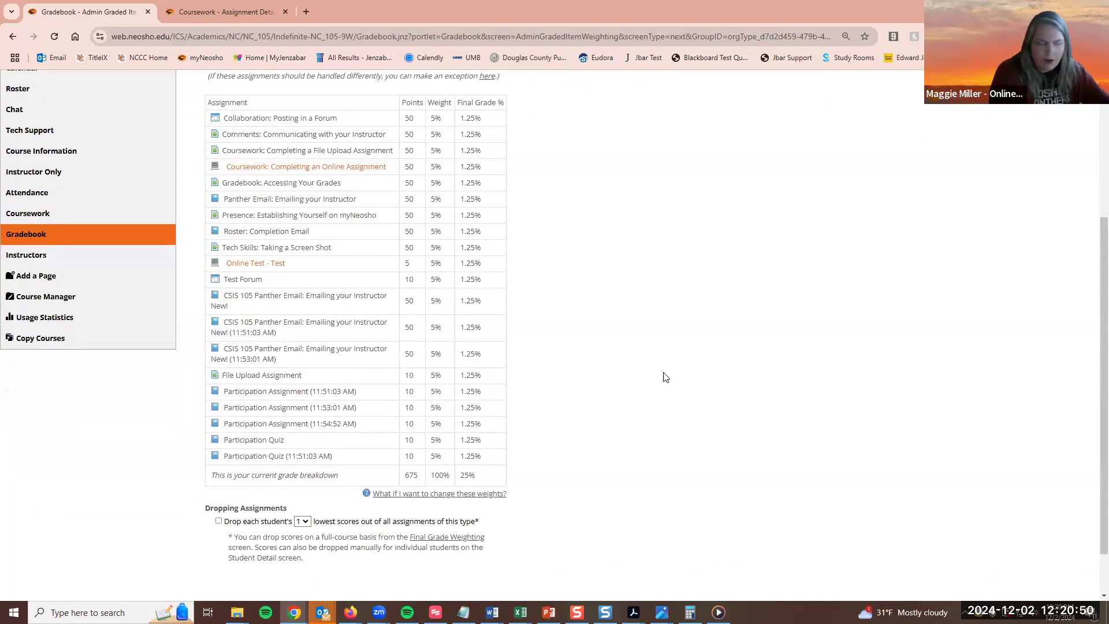
scroll(806, 368, "up", 1)
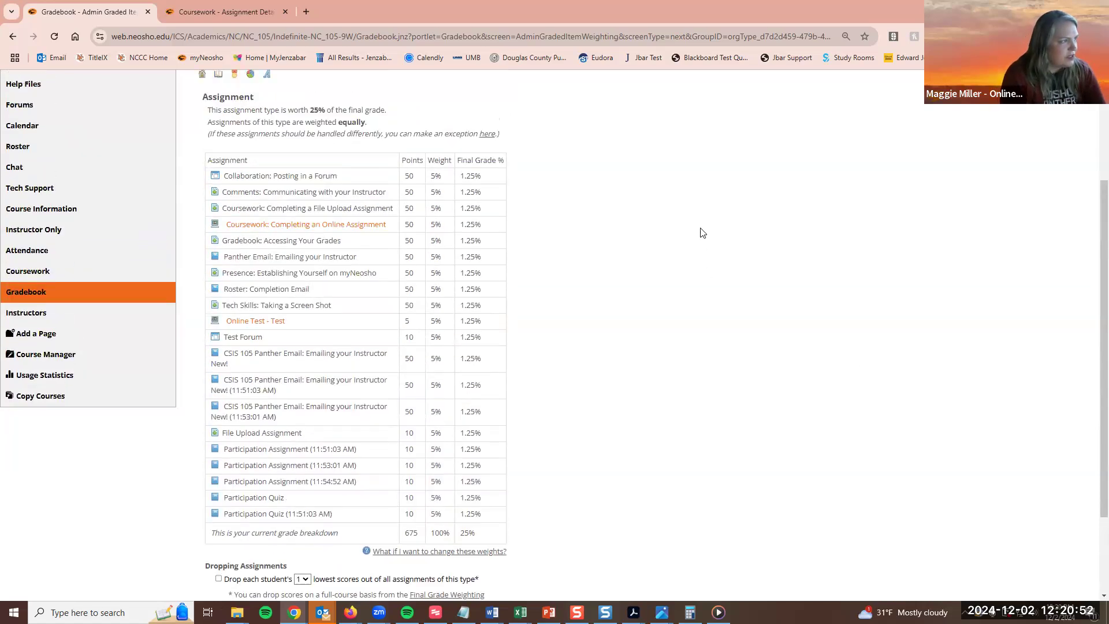
left_click_drag(310, 110, 323, 110)
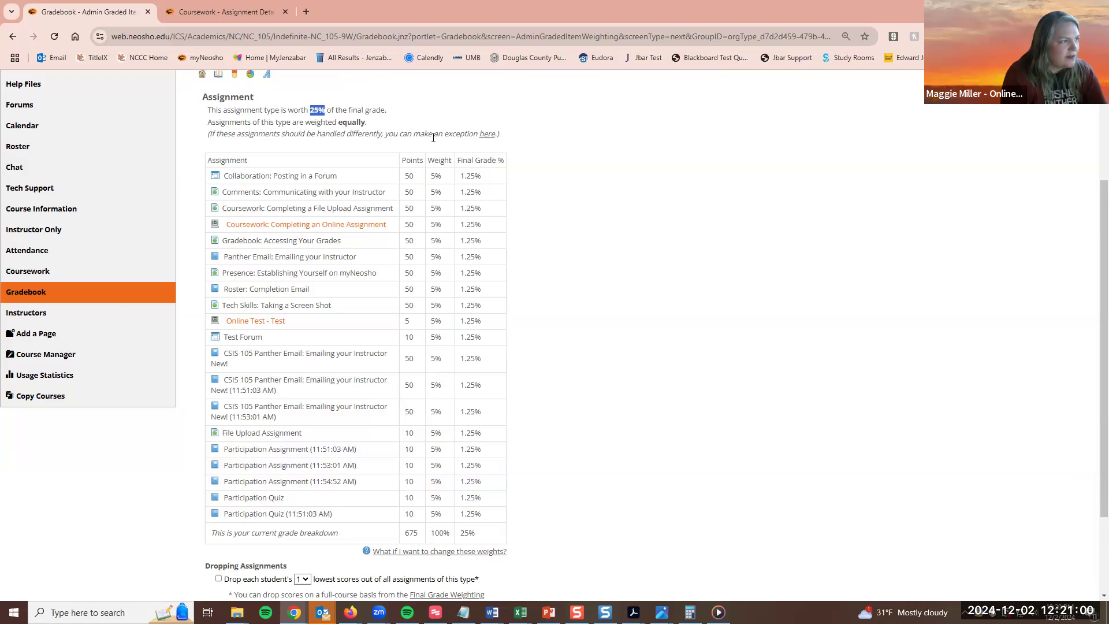
left_click(487, 135)
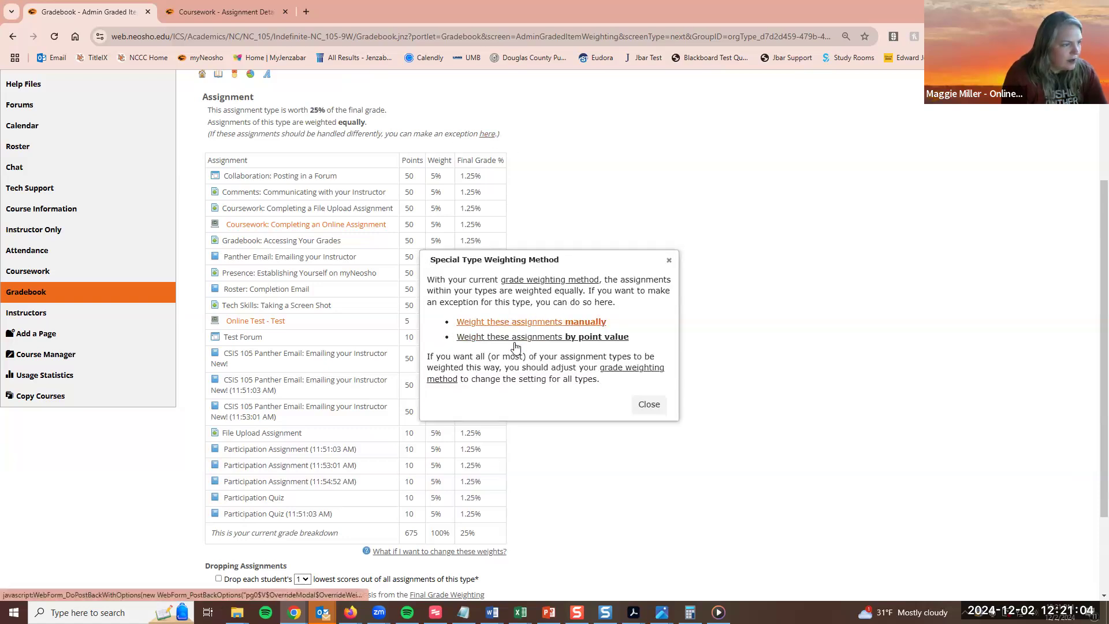
left_click(649, 408)
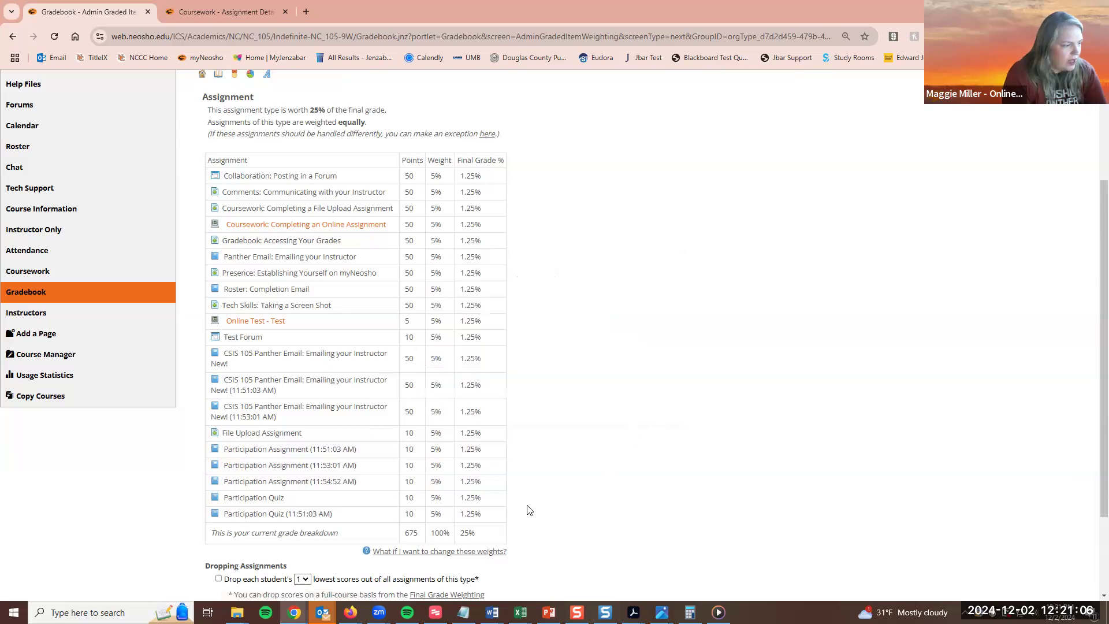
Read the help on changing these weights, follow it to the Weighting Method screen, and return to Final Grade Weighting.
left_click(454, 552)
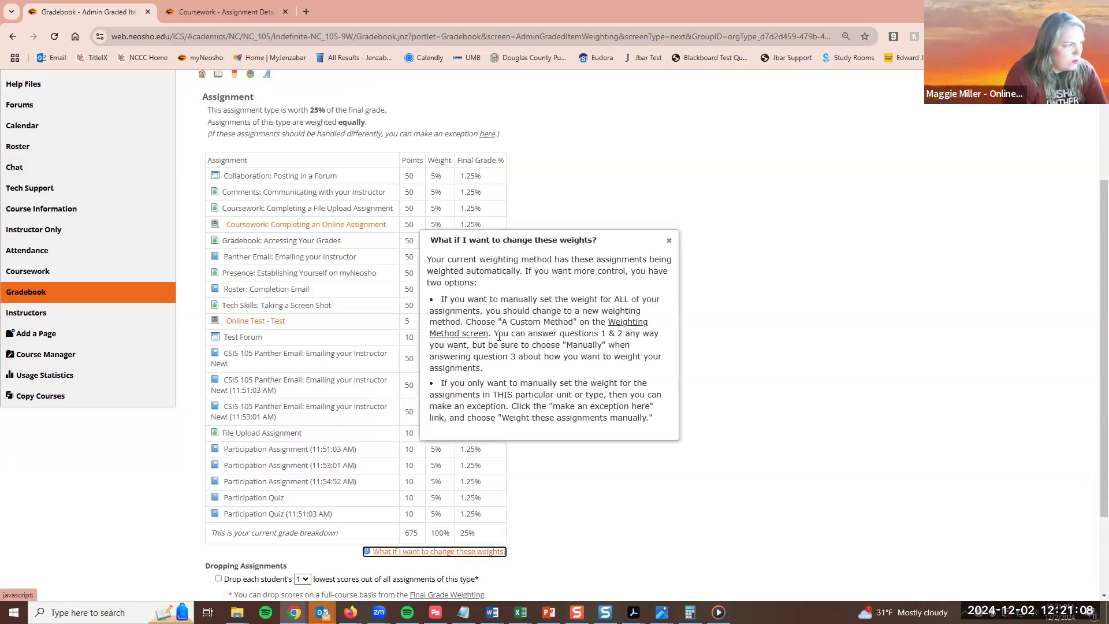
left_click(629, 327)
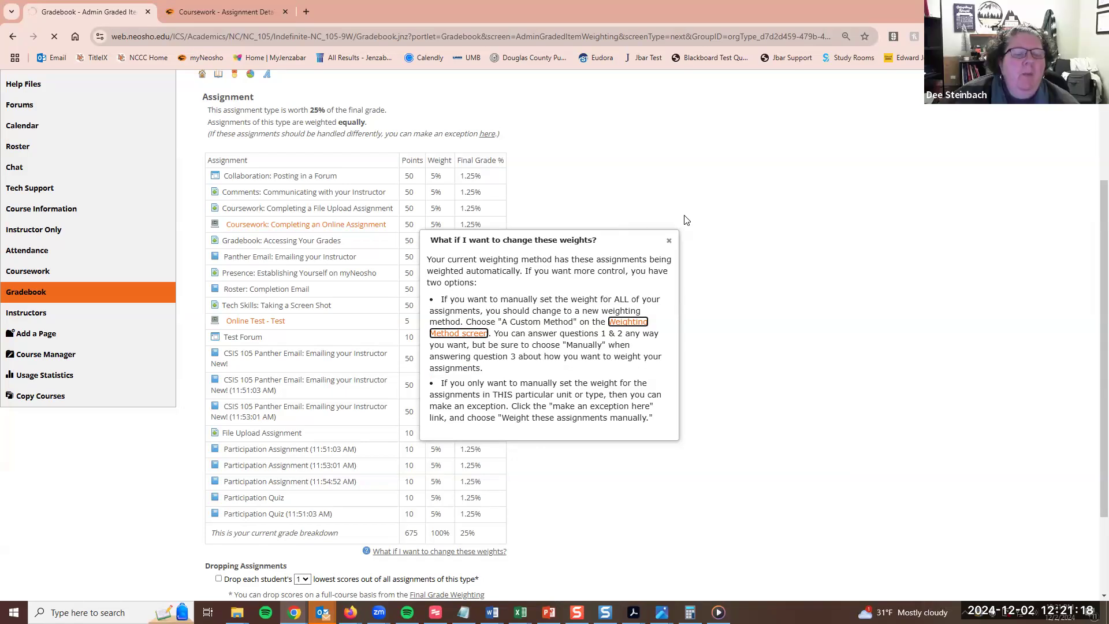
left_click(669, 240)
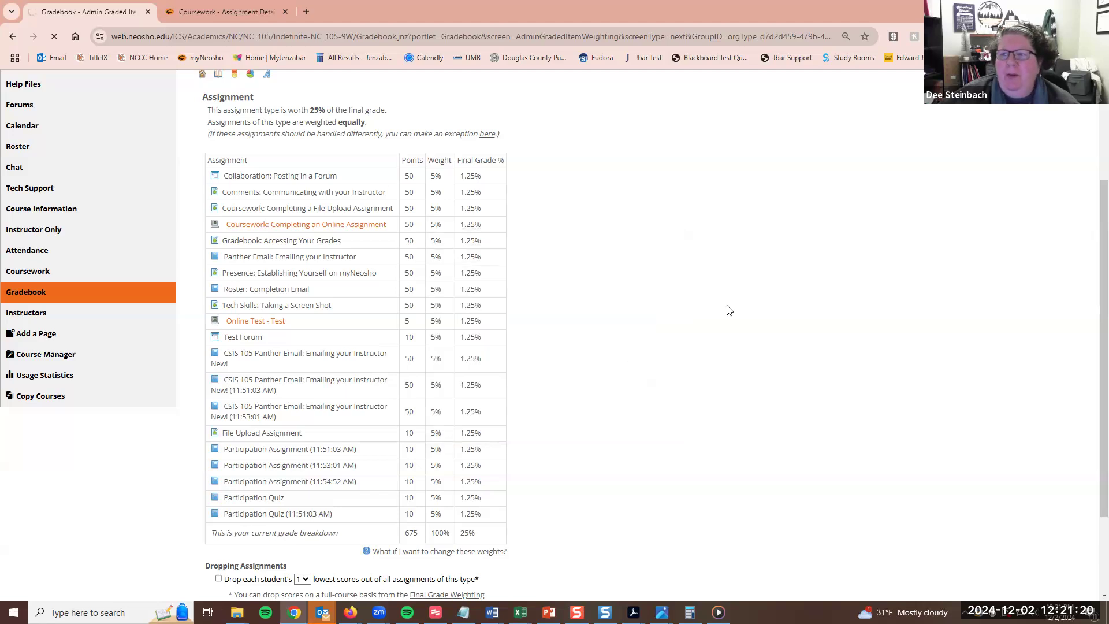
scroll(678, 302, "up", 1)
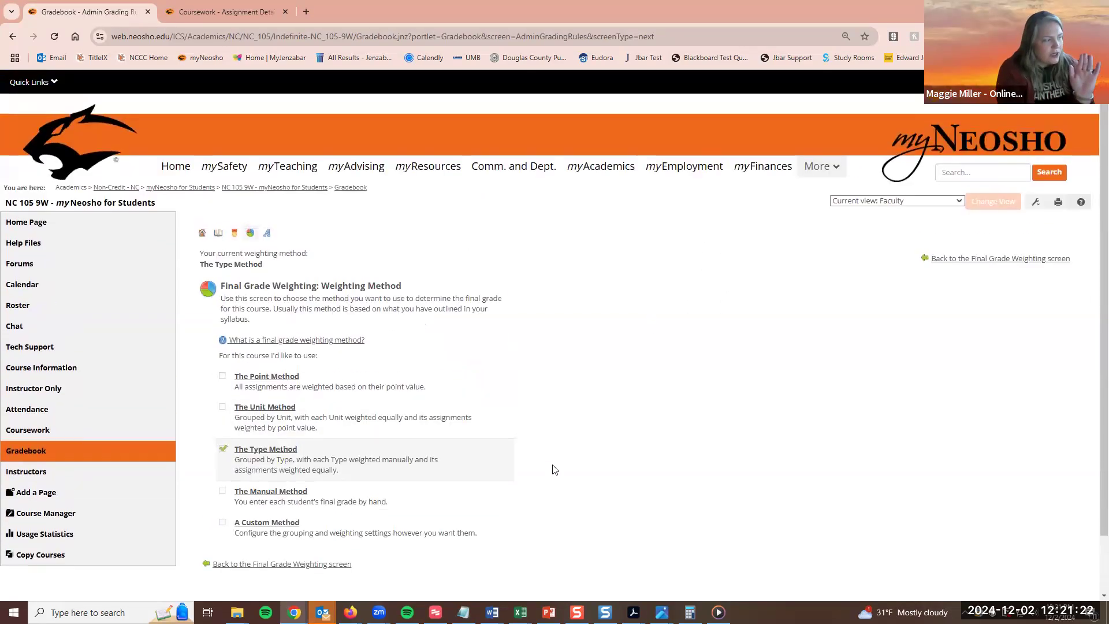
left_click(988, 262)
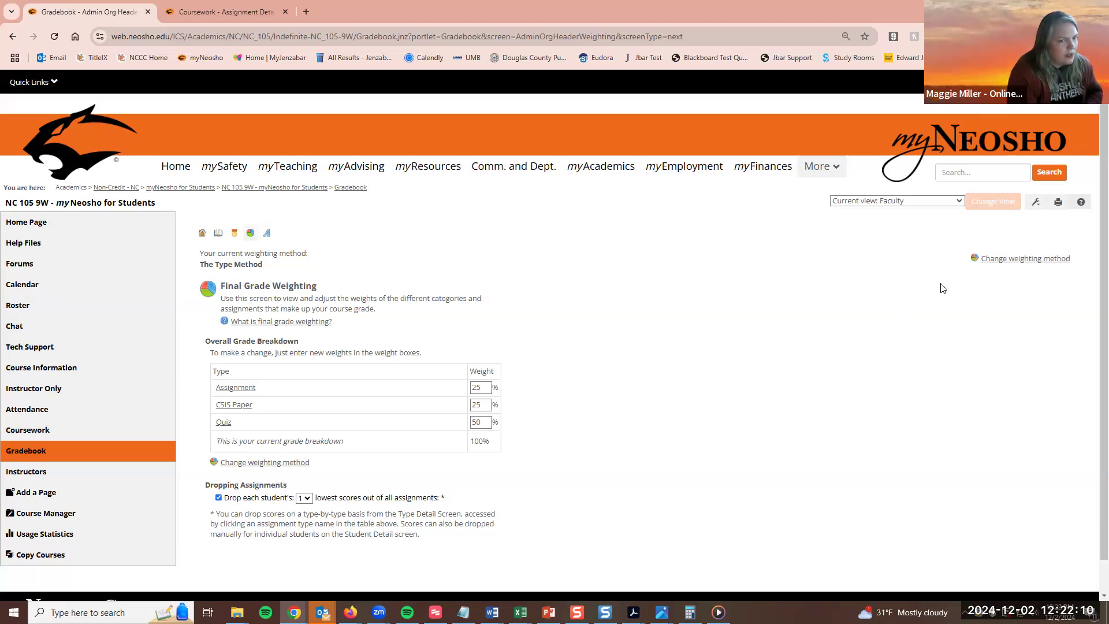
Switch the course's final grade weighting method to A Custom Method.
left_click(1016, 260)
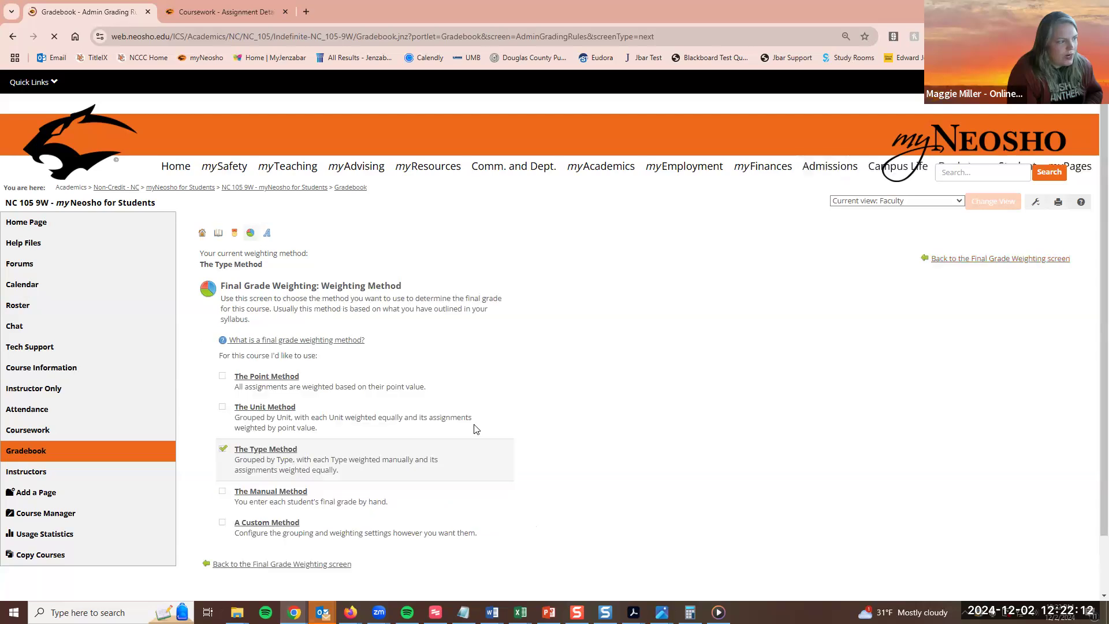
scroll(380, 437, "down", 1)
scroll(380, 437, "down", 1)
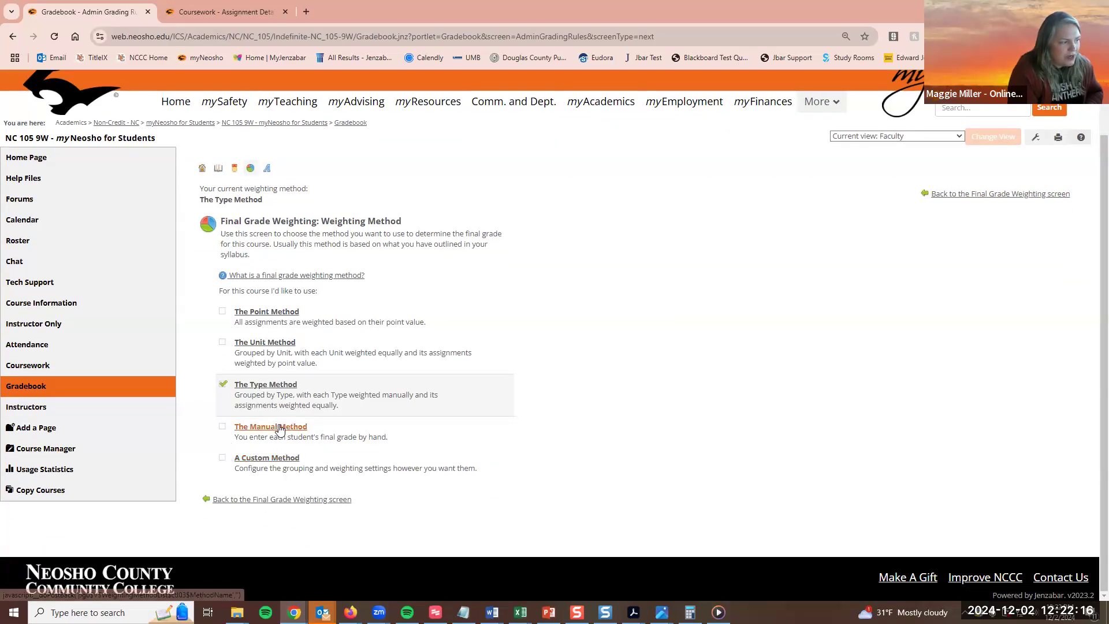
left_click(250, 460)
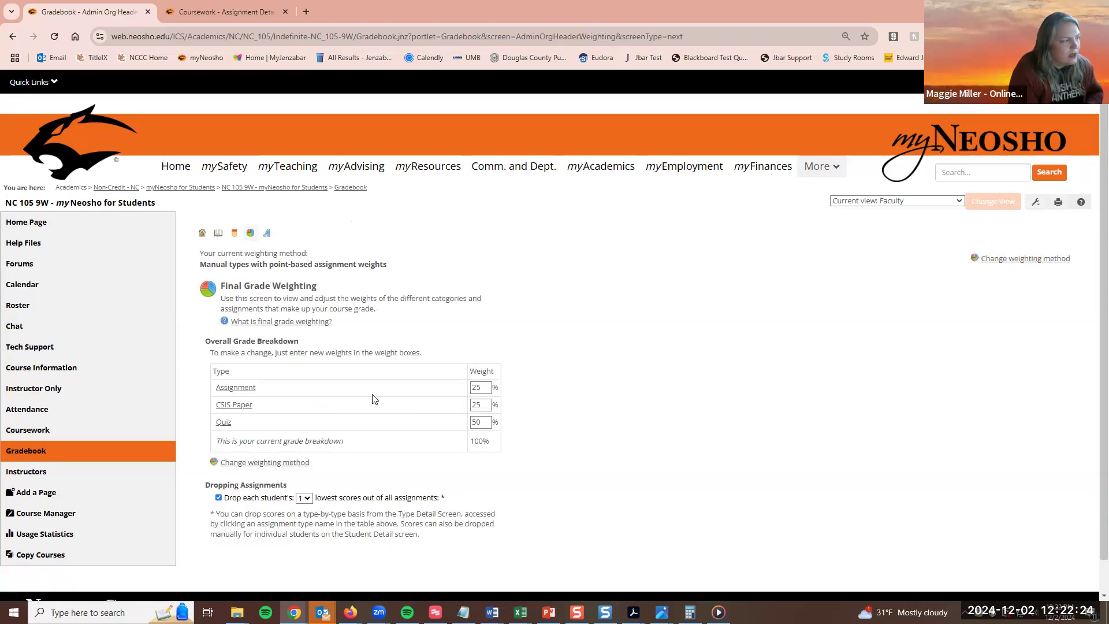
Review the Assignment type's detailed weights and the custom method's configuration questions, and return to Final Grade Weighting without saving.
left_click(235, 386)
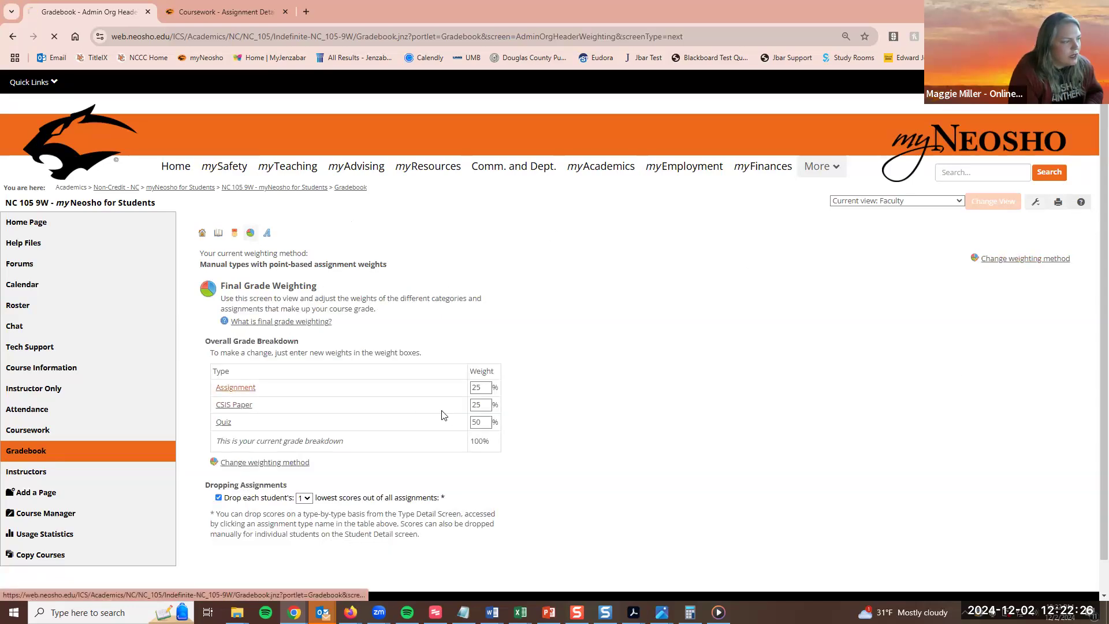
scroll(565, 412, "down", 5)
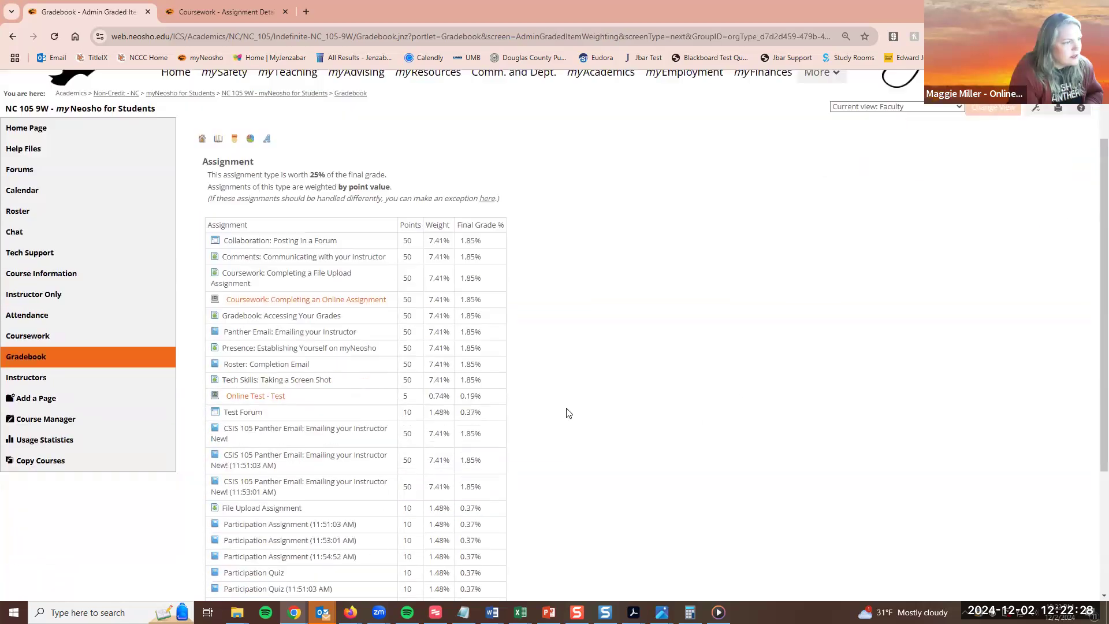
left_click(455, 537)
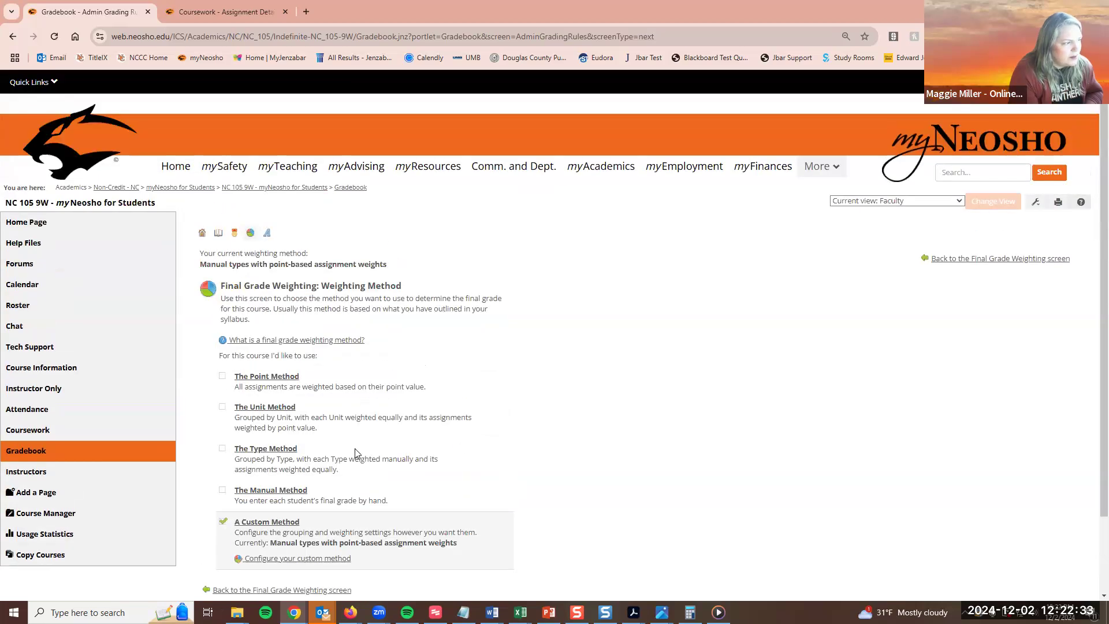
left_click(288, 563)
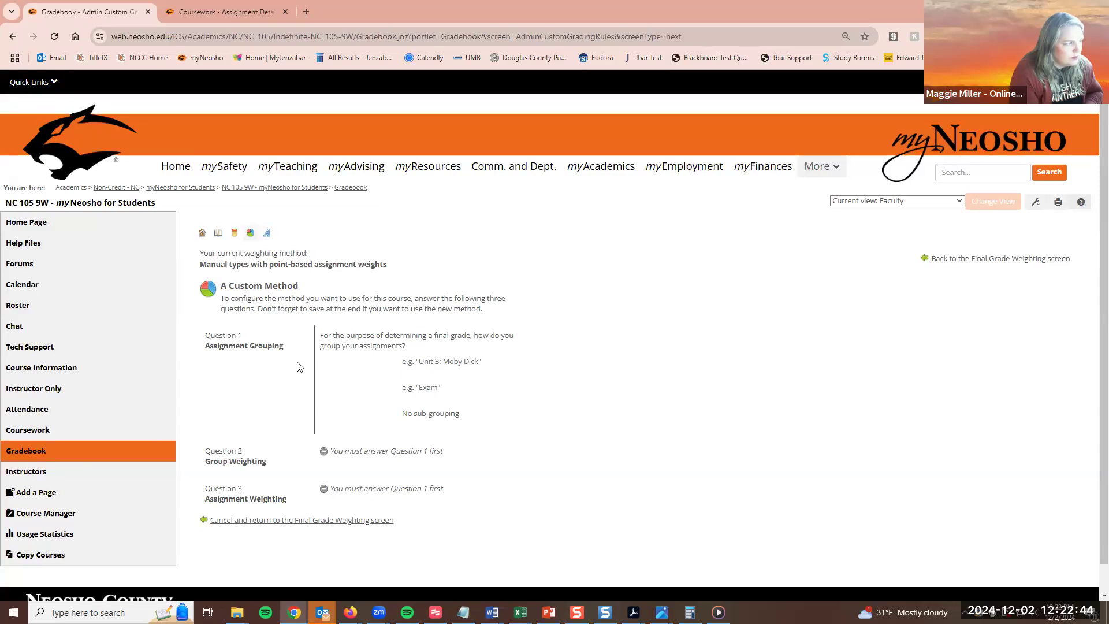
left_click(1028, 258)
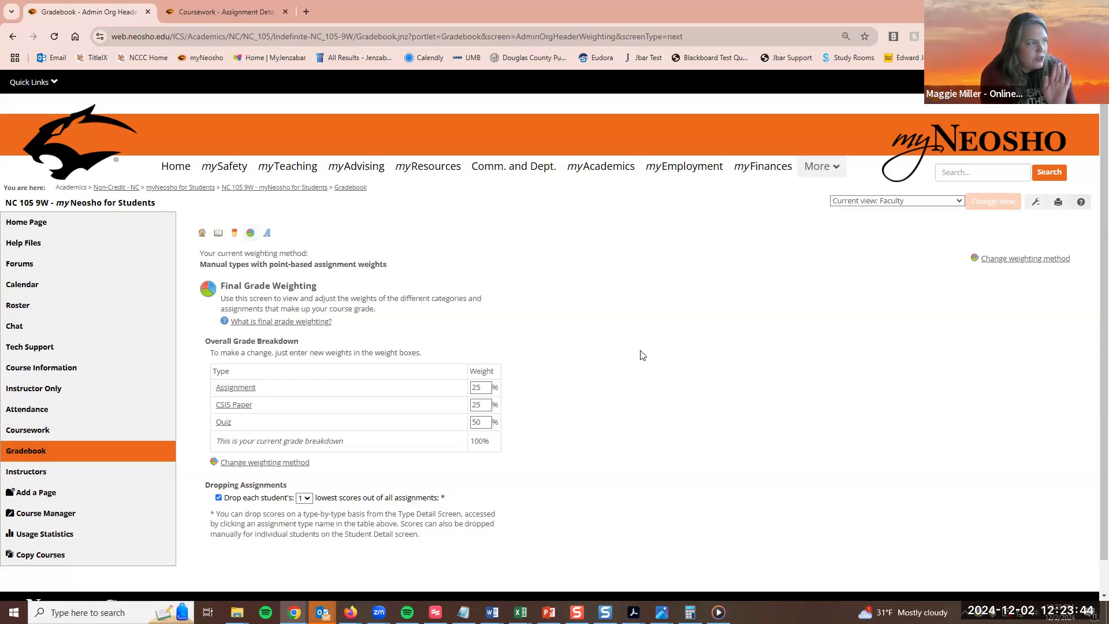
Switch the course's final grade weighting method to The Manual Method.
left_click(999, 261)
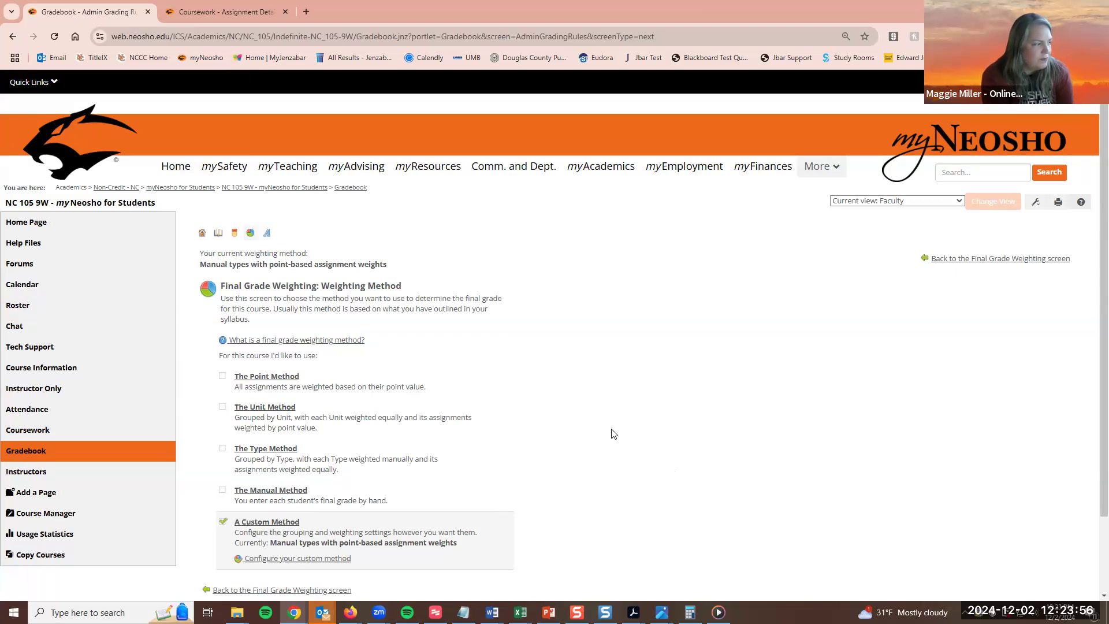
scroll(612, 434, "down", 2)
left_click(271, 404)
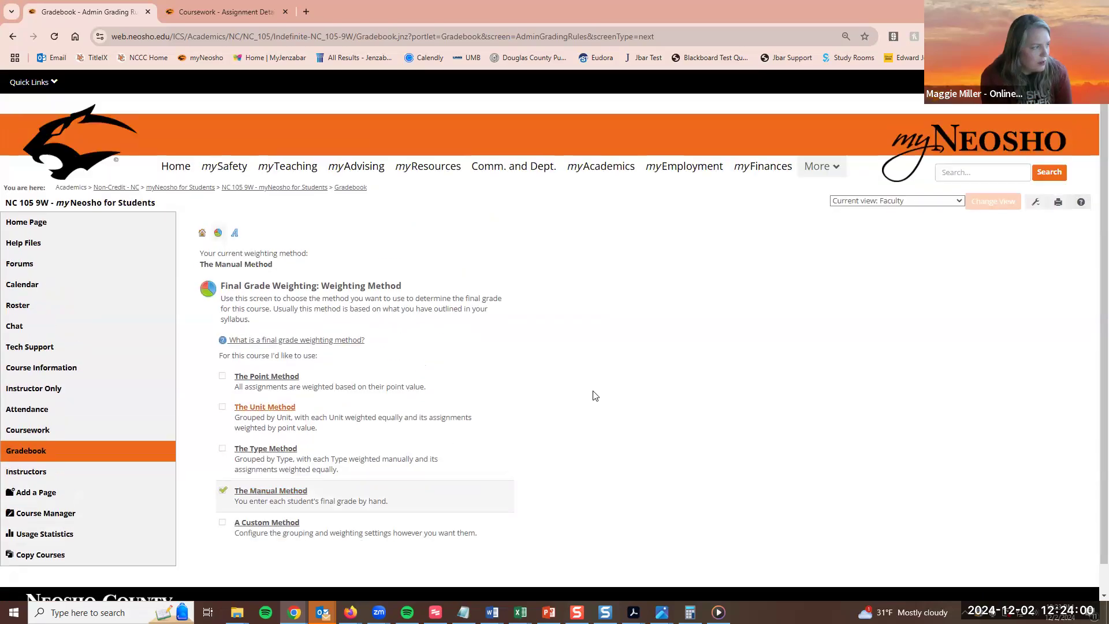
View the Gradebook main screen and examine the manual final grade entry boxes for the enrolled students.
scroll(289, 462, "down", 1)
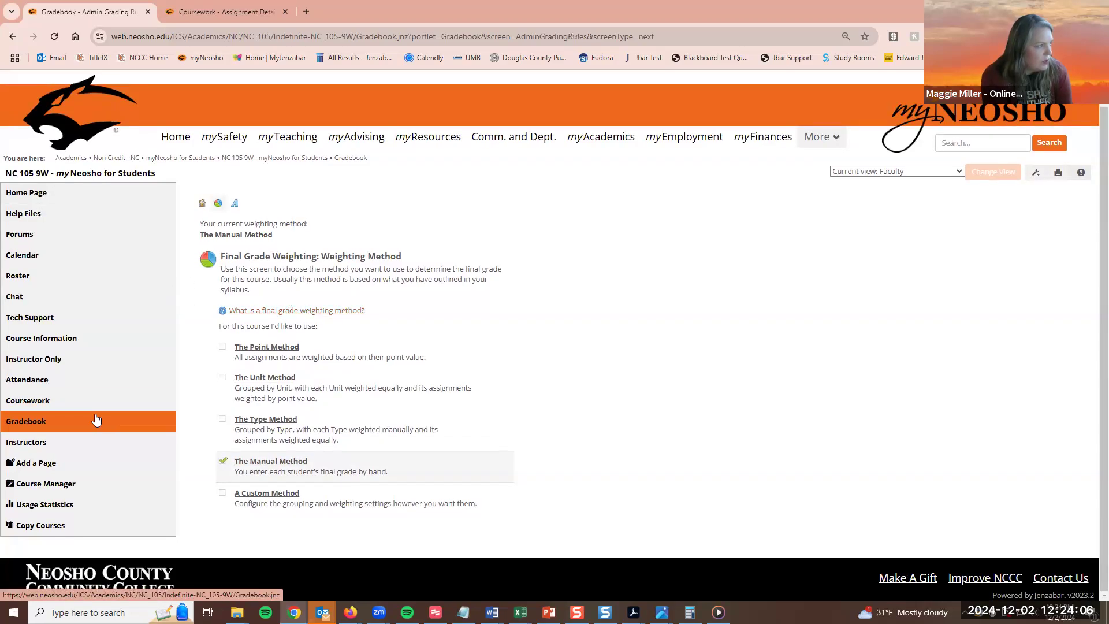
left_click(202, 203)
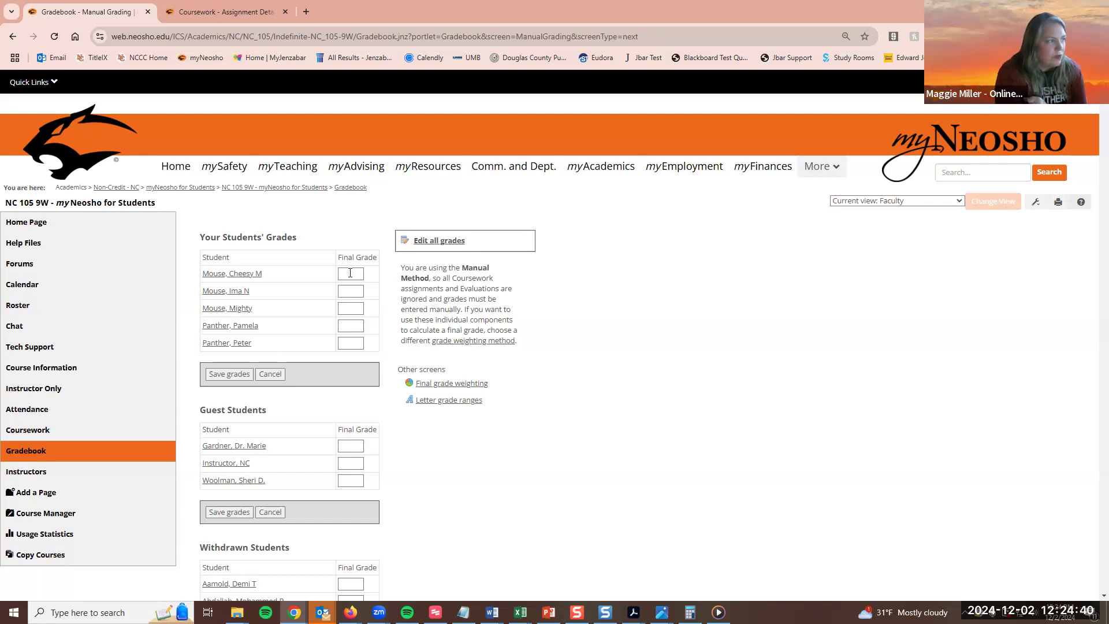
left_click(353, 297)
left_click(348, 312)
left_click_drag(349, 301, 349, 287)
left_click(351, 282)
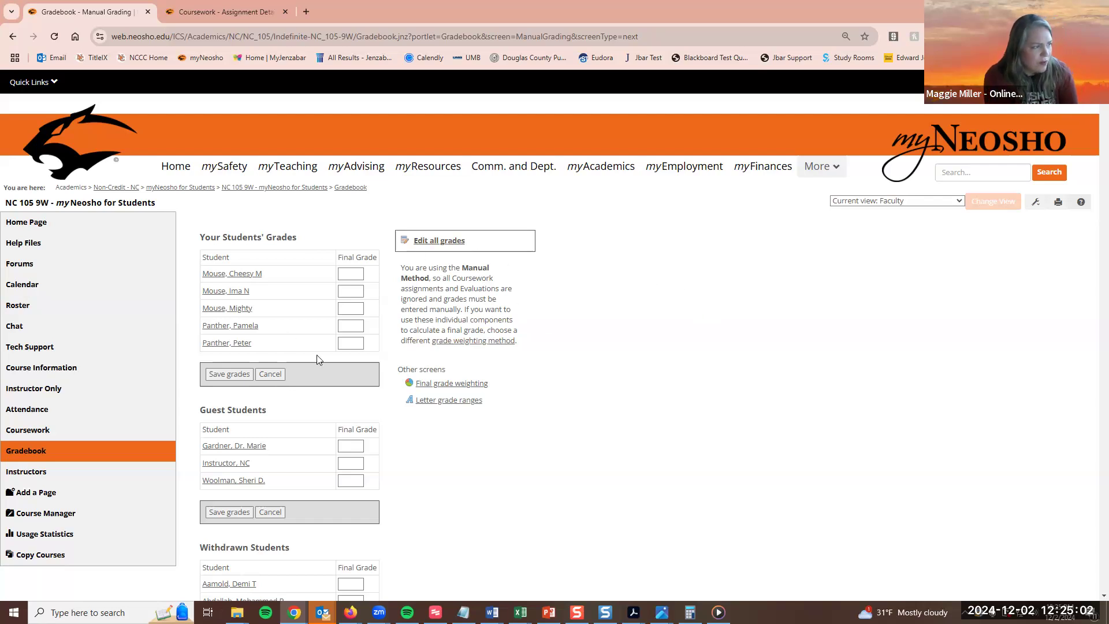
Switch the final grade weighting method to The Point Method and return to the Final Grade Weighting screen.
left_click(479, 384)
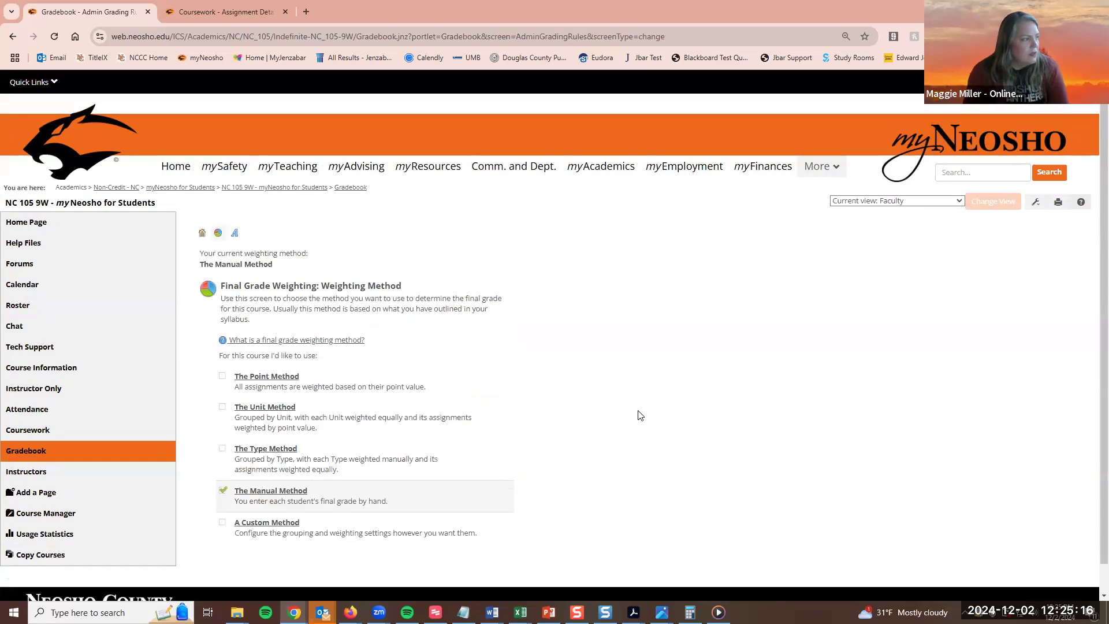
left_click(251, 379)
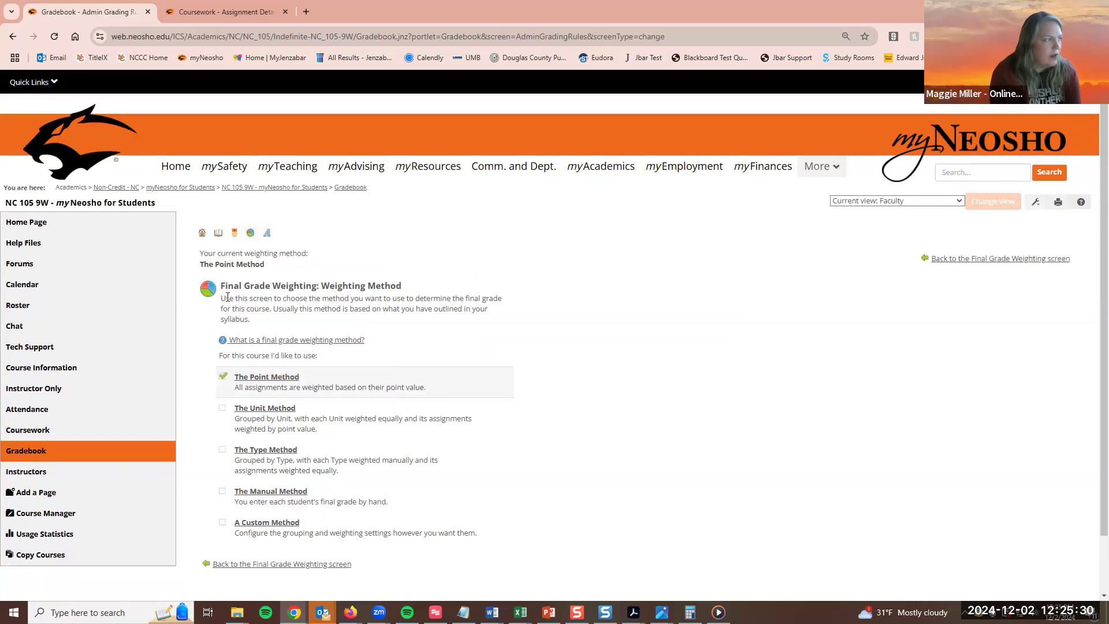
left_click(971, 262)
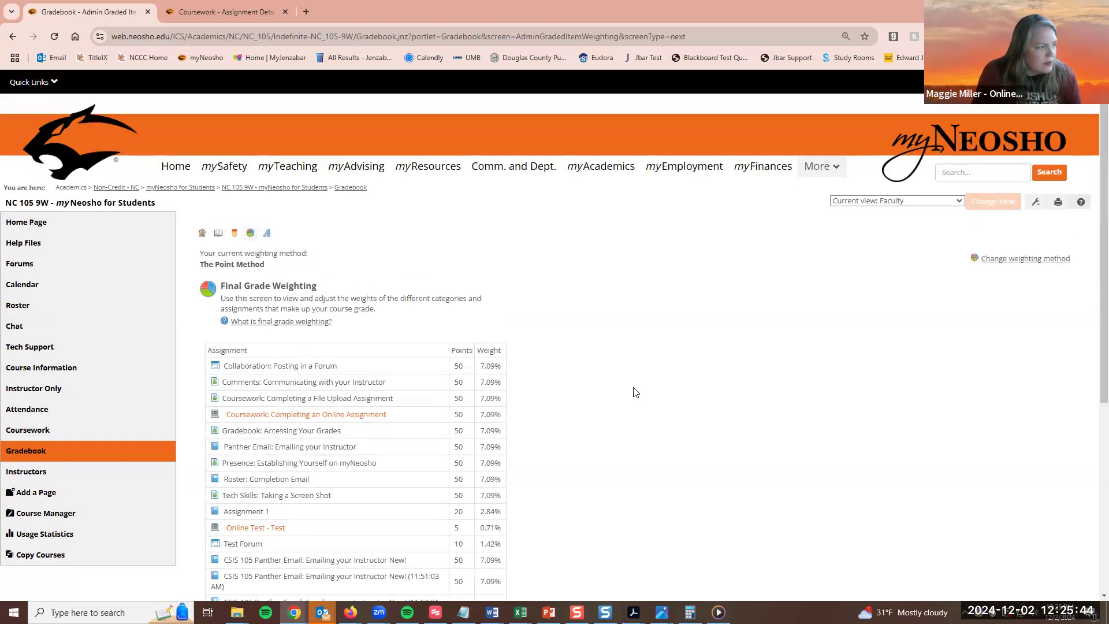
Review the point-based weights of all assignments and the option for dropping lowest scores.
scroll(636, 393, "down", 4)
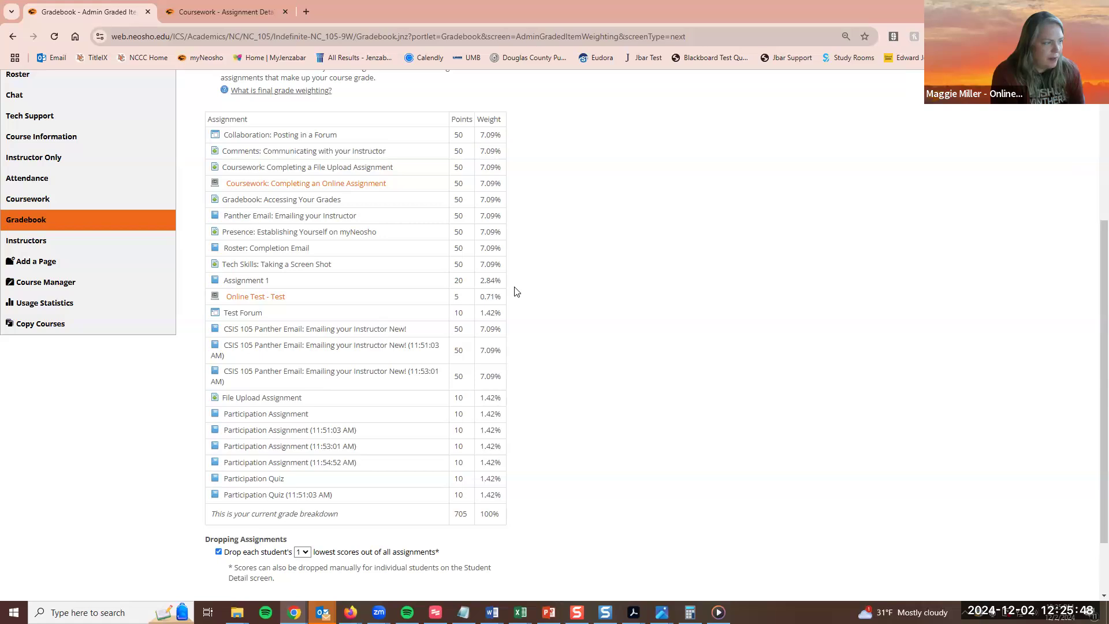
scroll(516, 292, "down", 1)
scroll(516, 291, "down", 1)
left_click(219, 473)
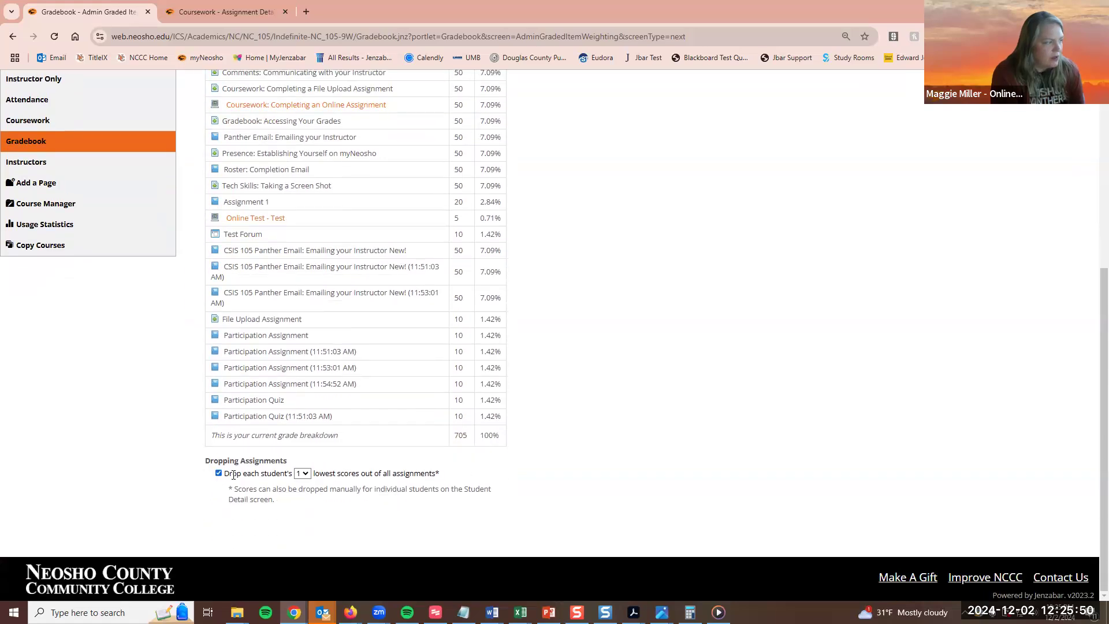
scroll(564, 481, "up", 5)
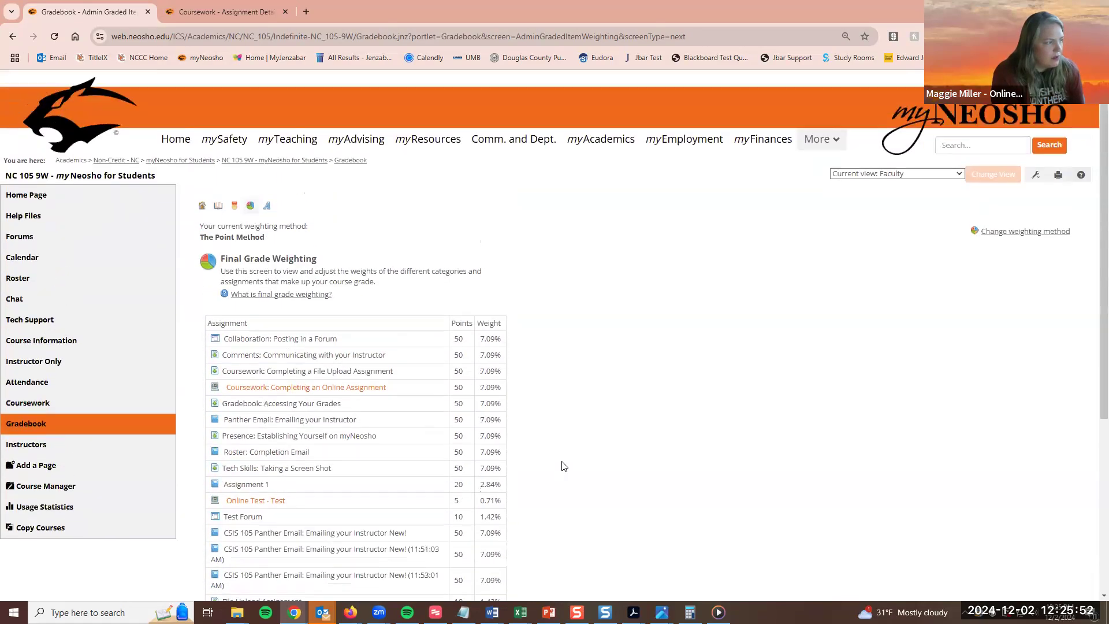
Return to the Gradebook main screen and examine the students' calculated final grades.
left_click(203, 234)
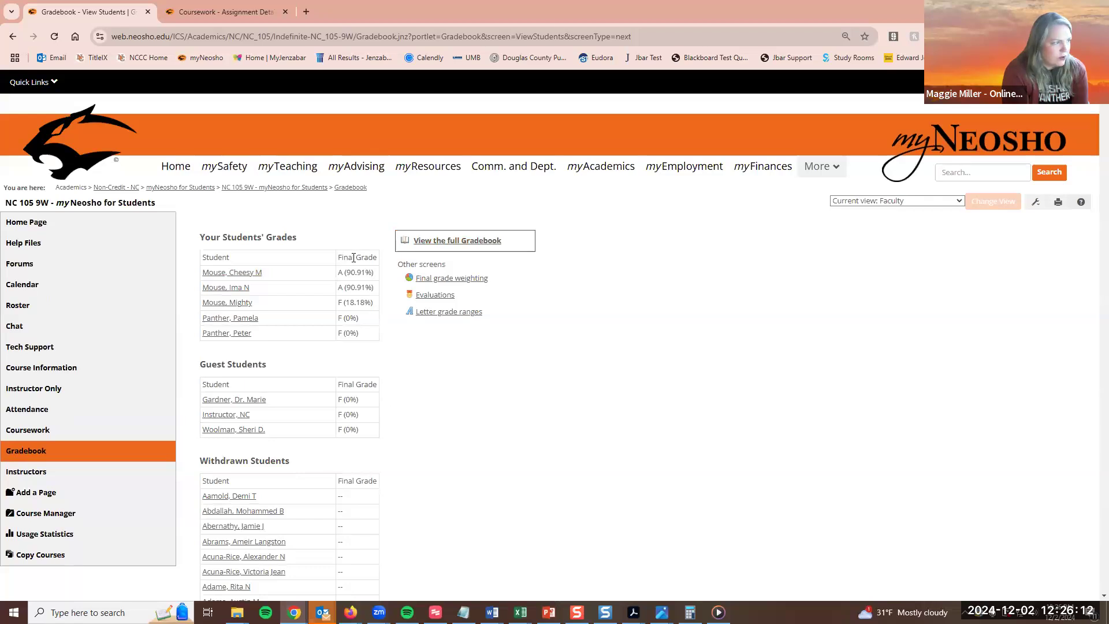
left_click_drag(341, 257, 379, 290)
left_click(421, 360)
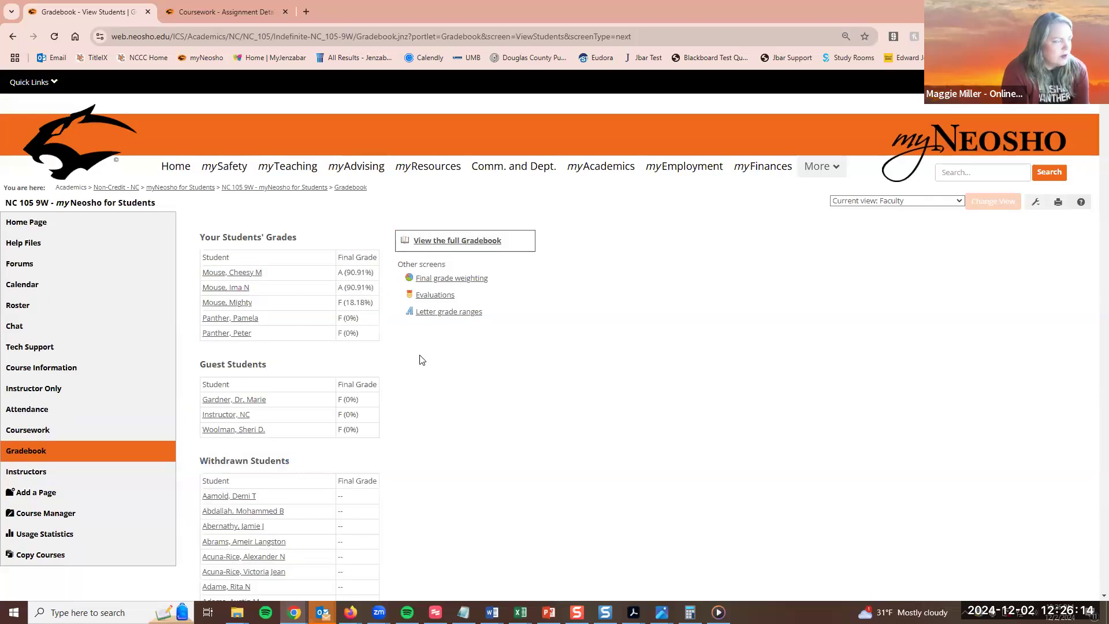
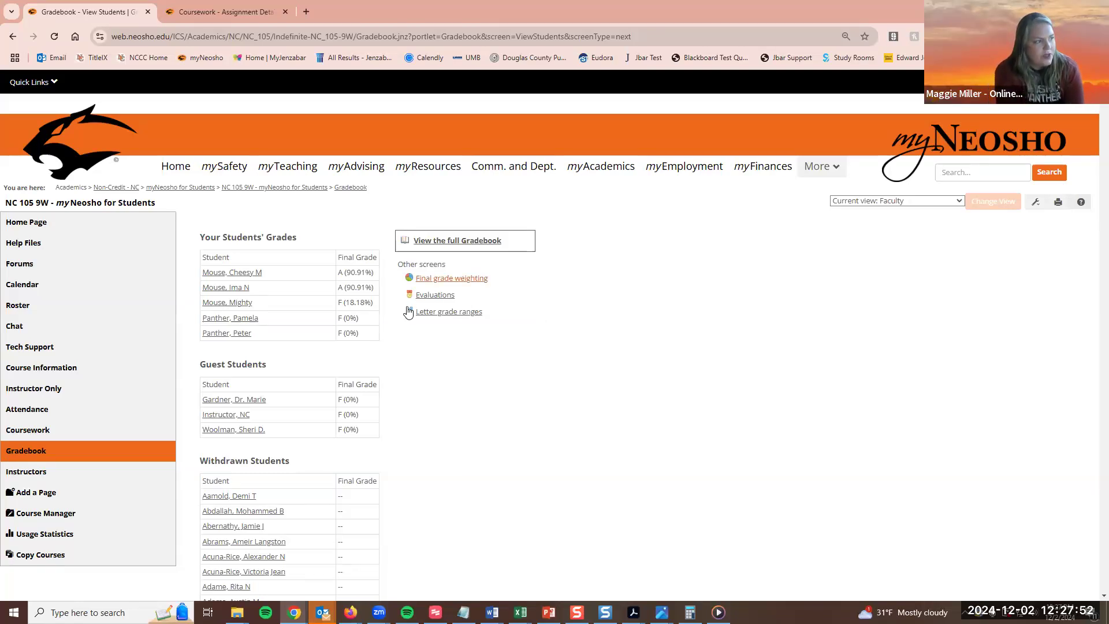
Open the Letter Grade Configuration and review the percentage ranges of the current grade scale.
left_click(451, 315)
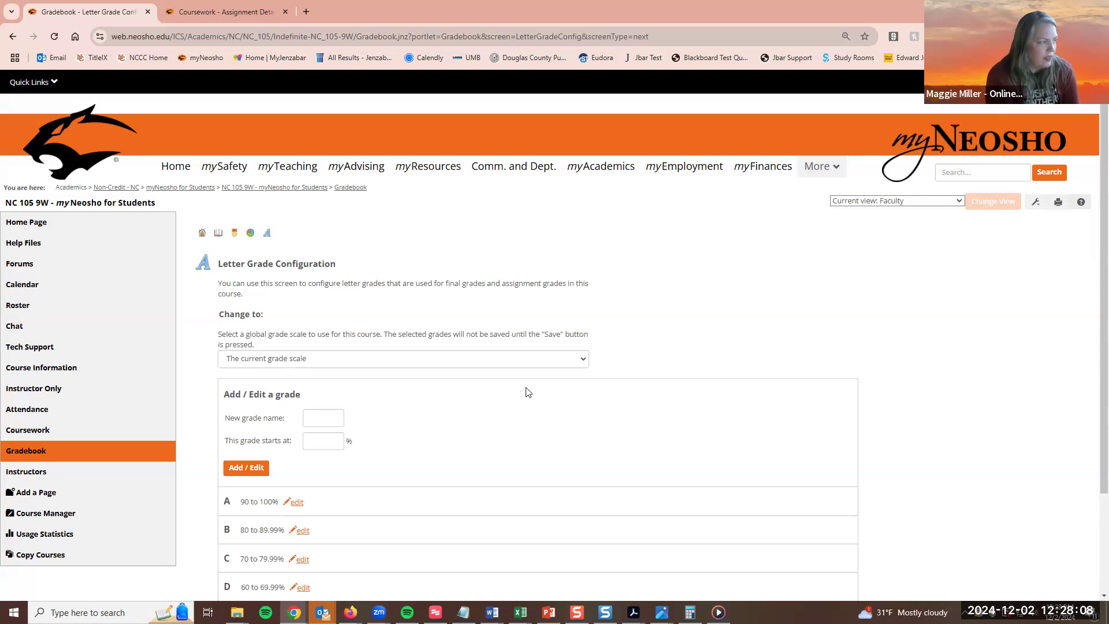
scroll(564, 433, "down", 1)
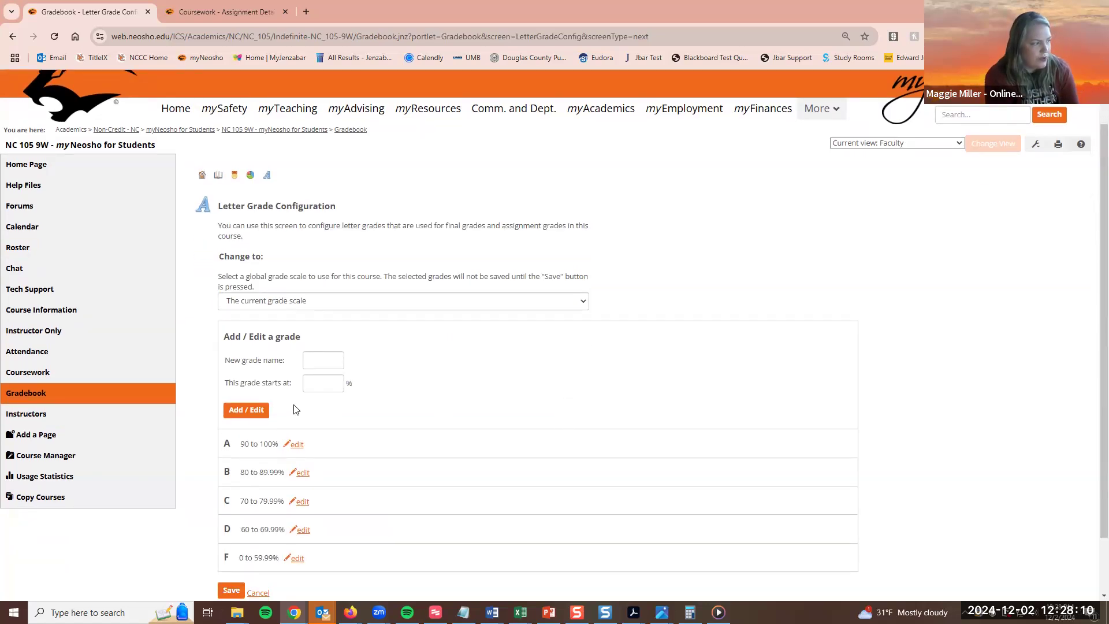
scroll(298, 407, "down", 1)
left_click_drag(241, 382, 267, 418)
left_click(262, 387)
left_click(259, 407)
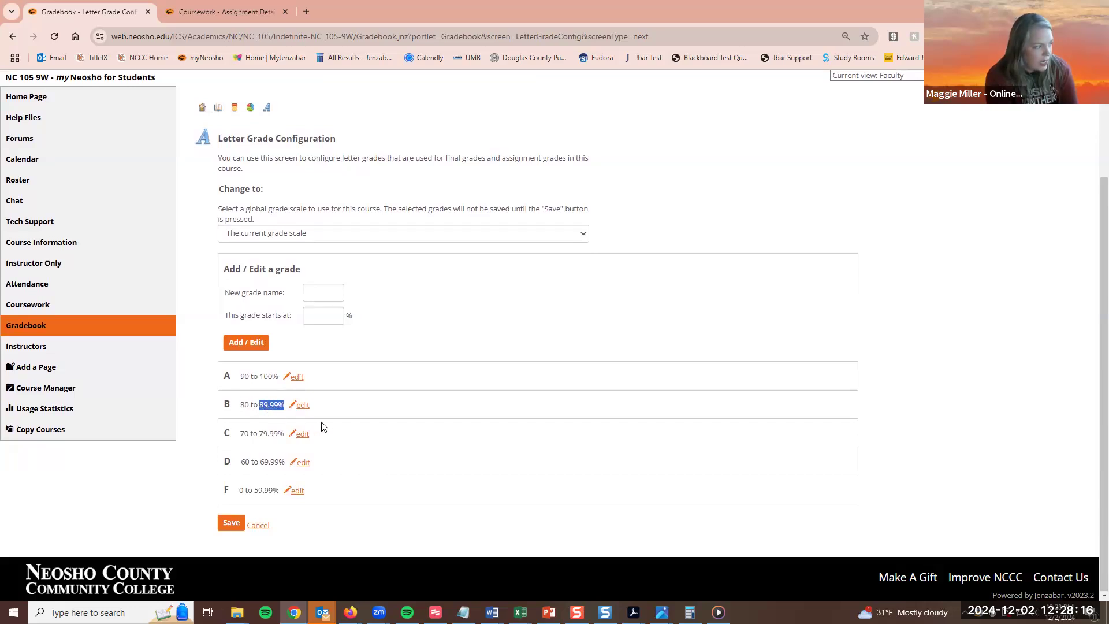
left_click(447, 437)
Select the Basic ABCDF with Rounding grade scale and check the starting percentages for A and B.
left_click(422, 233)
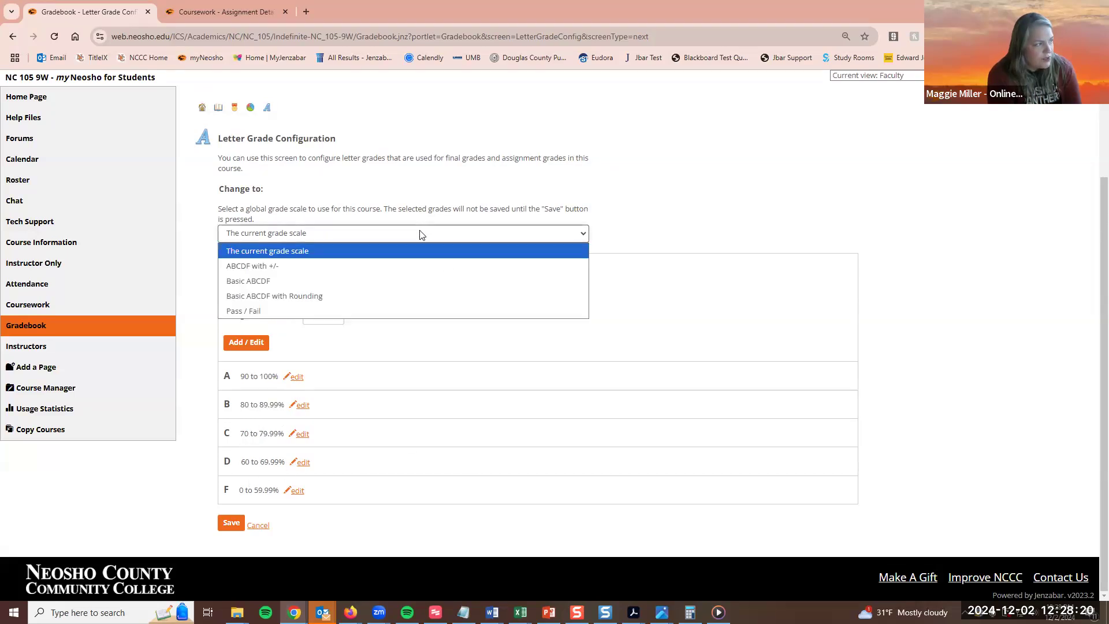
left_click(393, 291)
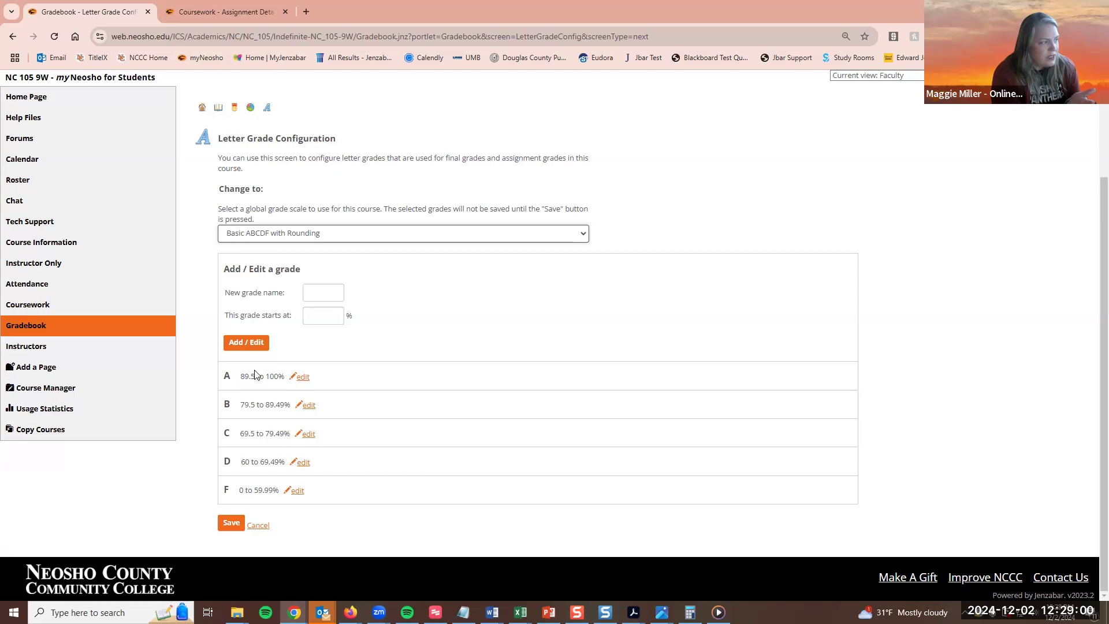
left_click_drag(240, 377, 250, 377)
left_click(264, 381)
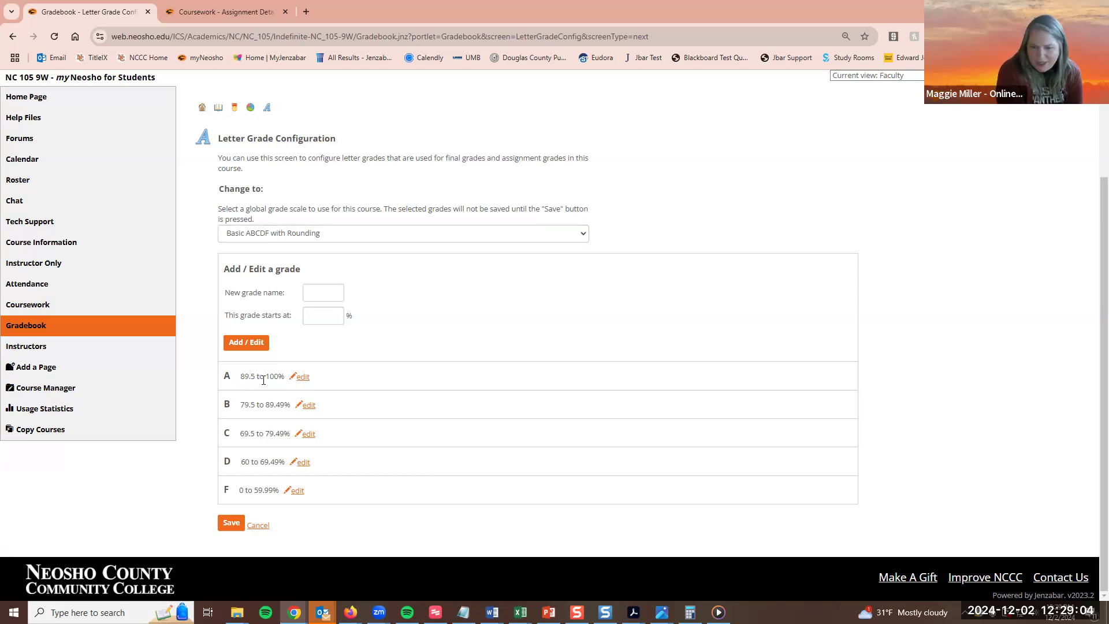
mouse_move(241, 404)
left_mouse_down()
mouse_move(252, 417)
mouse_move(250, 406)
left_mouse_up()
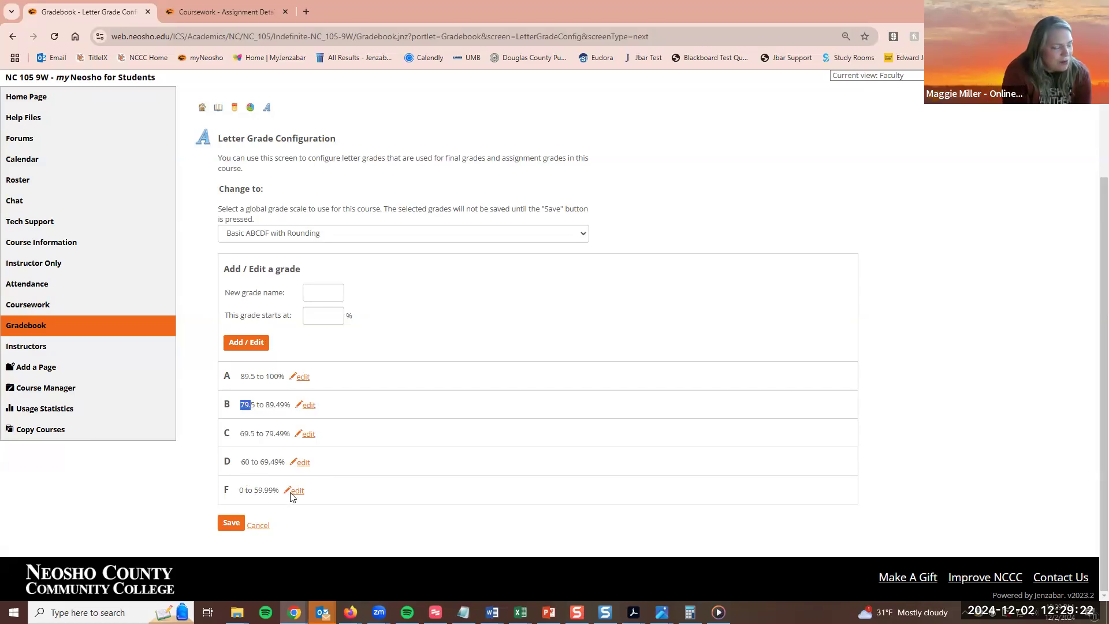
left_click(304, 467)
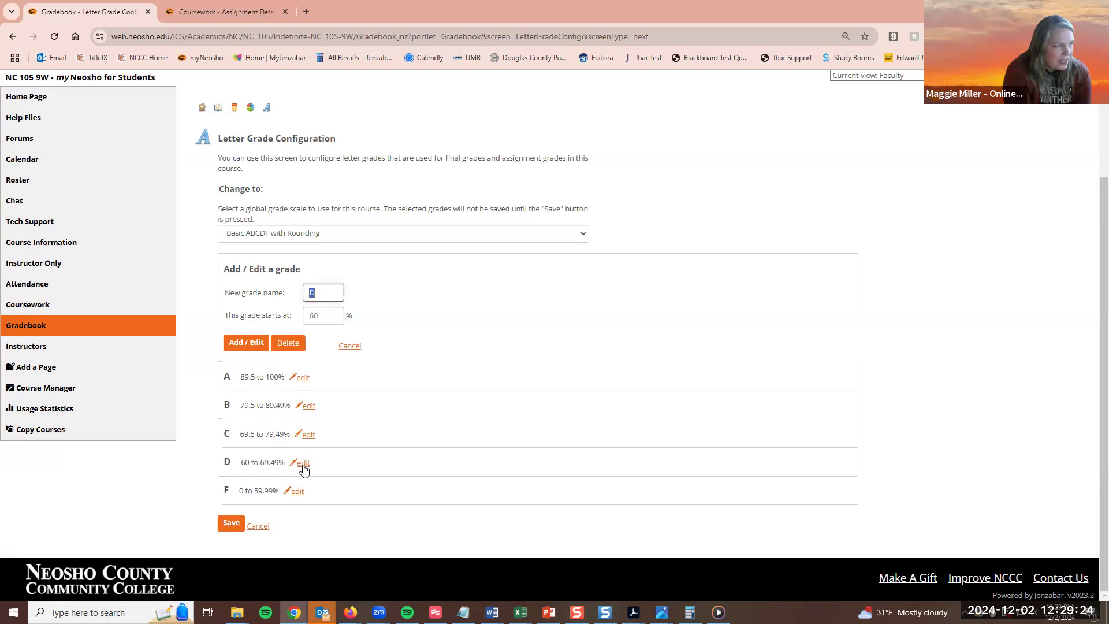
left_click(311, 315)
left_click_drag(320, 316, 299, 315)
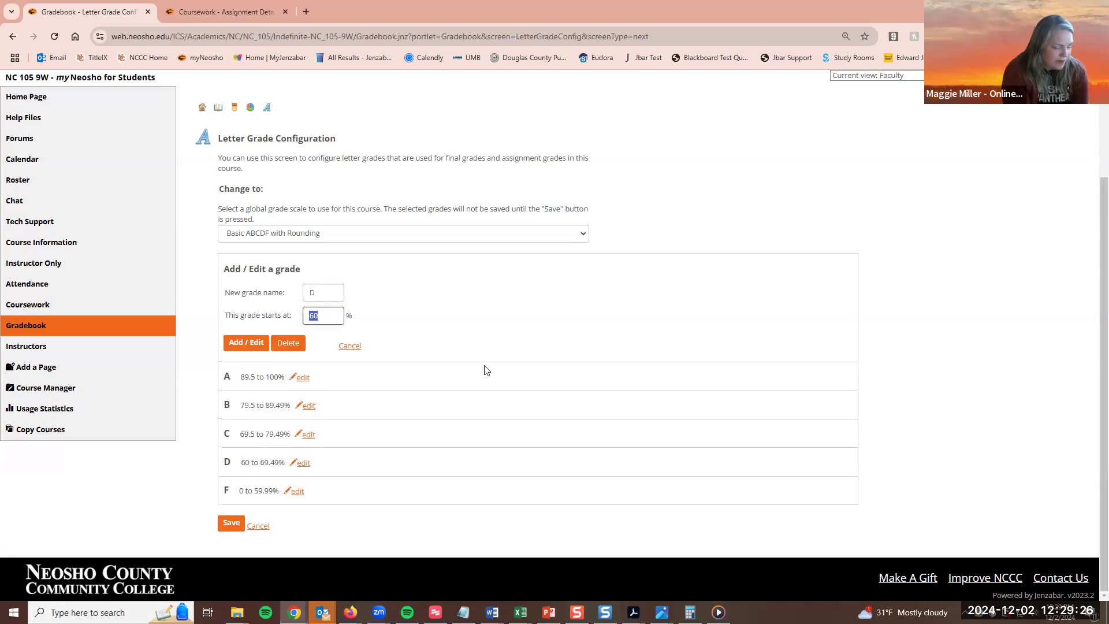
type("59.5")
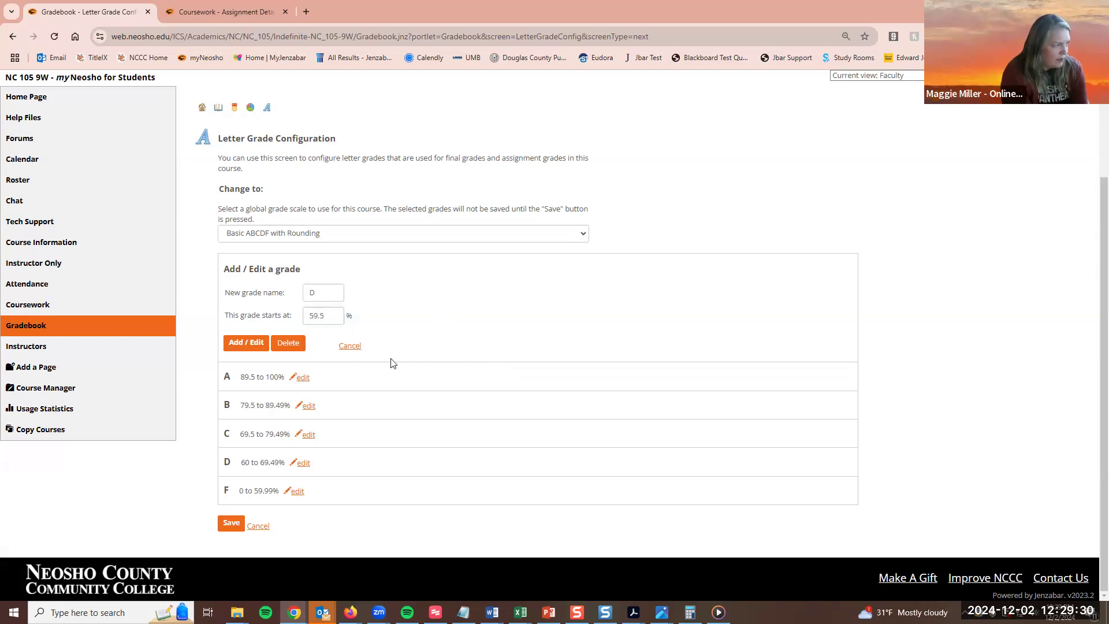
left_click(297, 491)
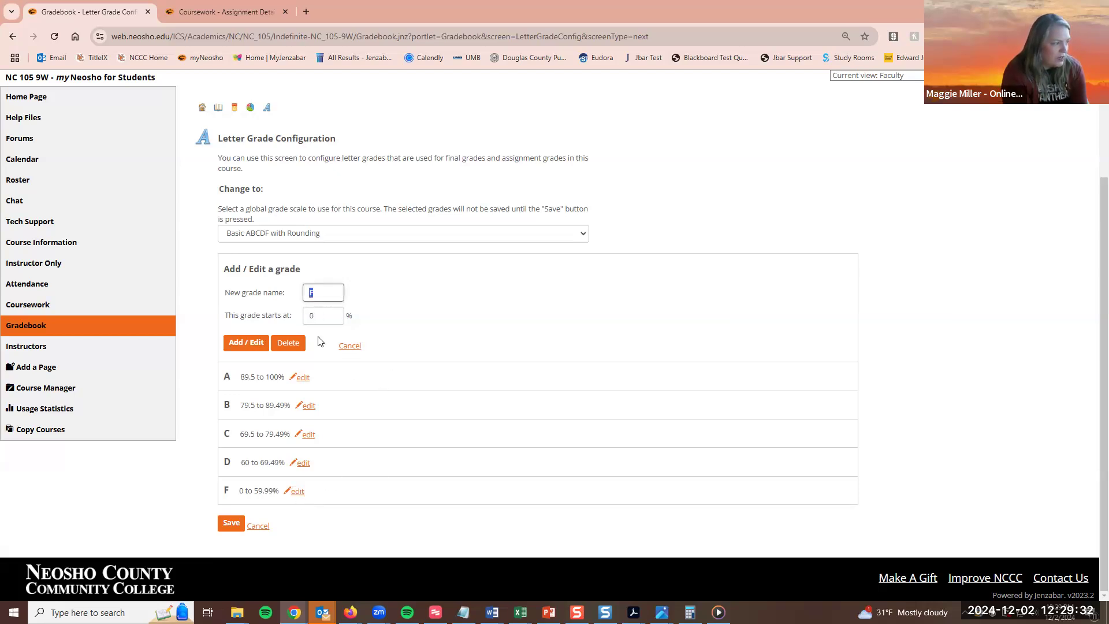
Set the D grade to start at 59.5%, apply the edit, and check its updated range.
left_click(303, 463)
left_click(324, 315)
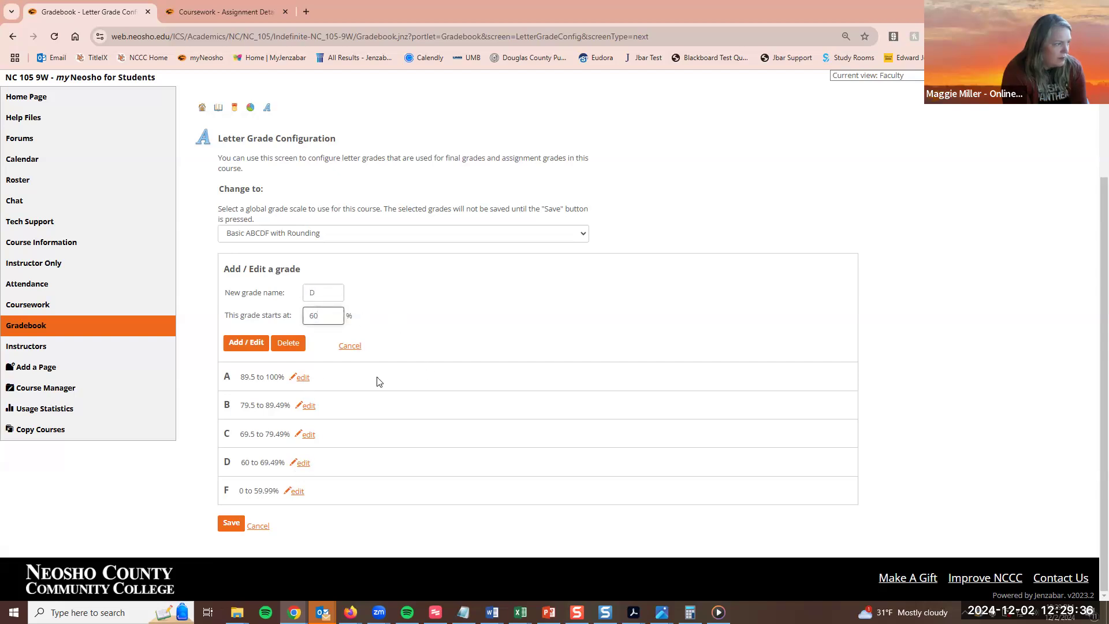
left_click_drag(321, 316, 300, 317)
type("59")
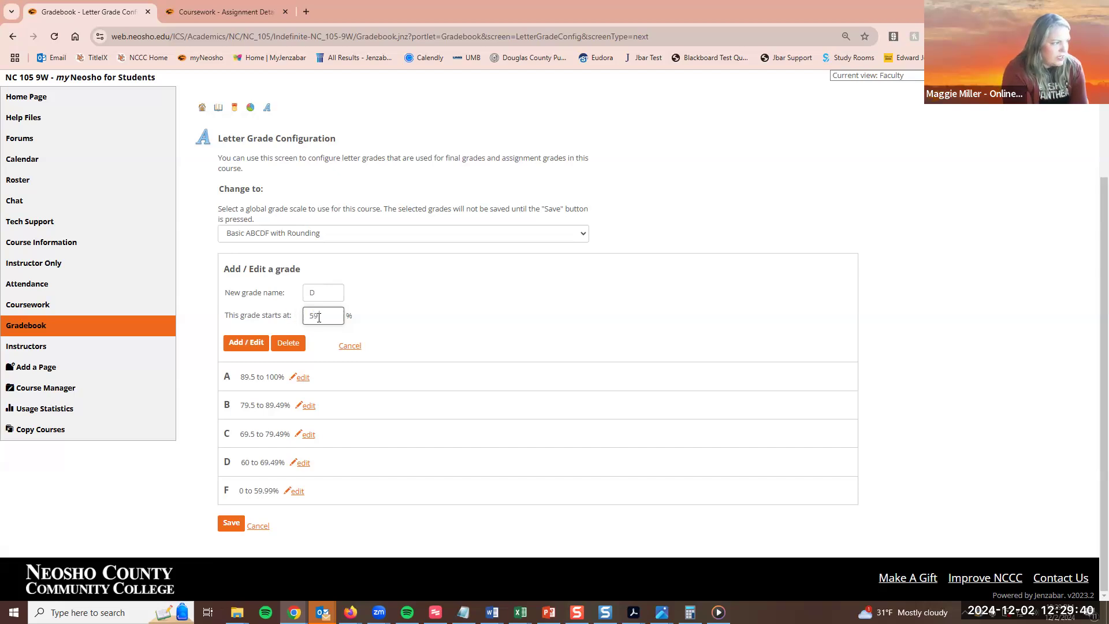
type(".5")
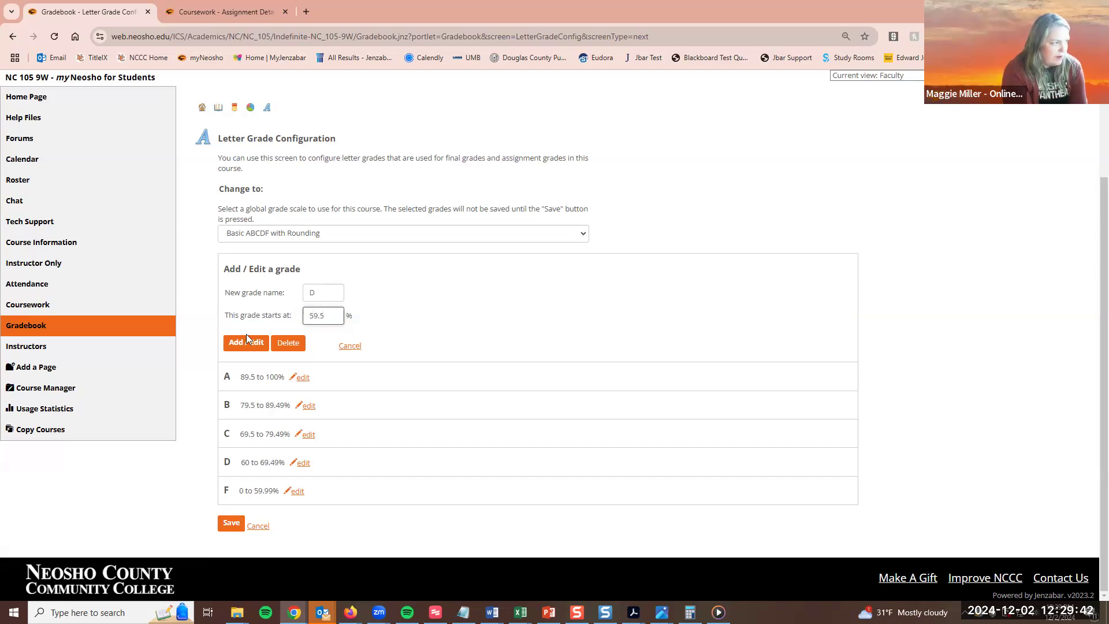
left_click(245, 342)
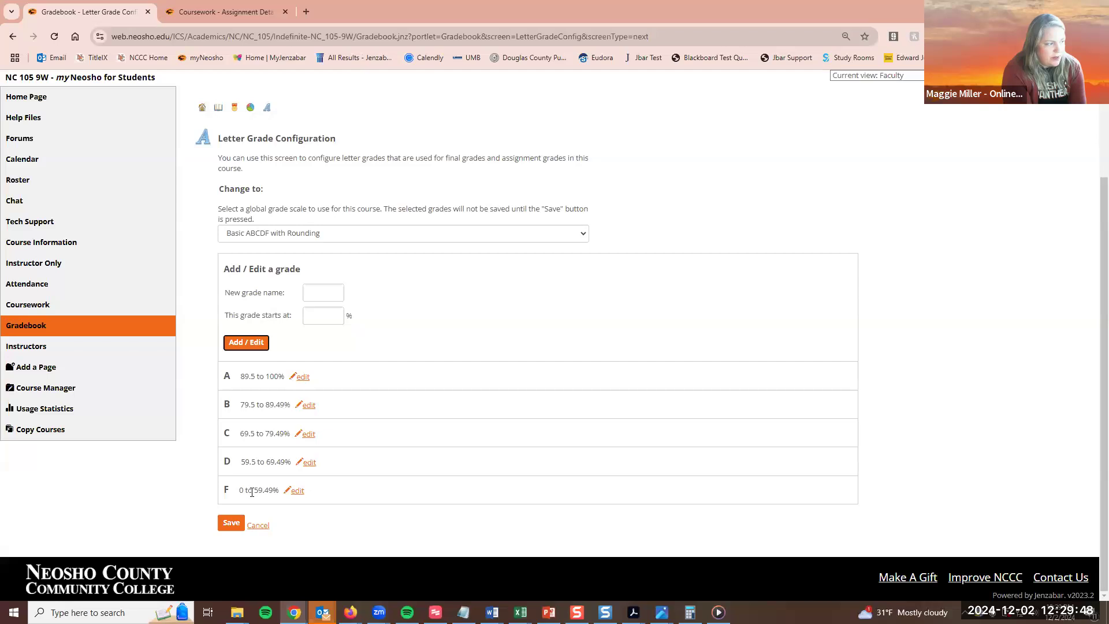
left_click_drag(241, 463, 259, 465)
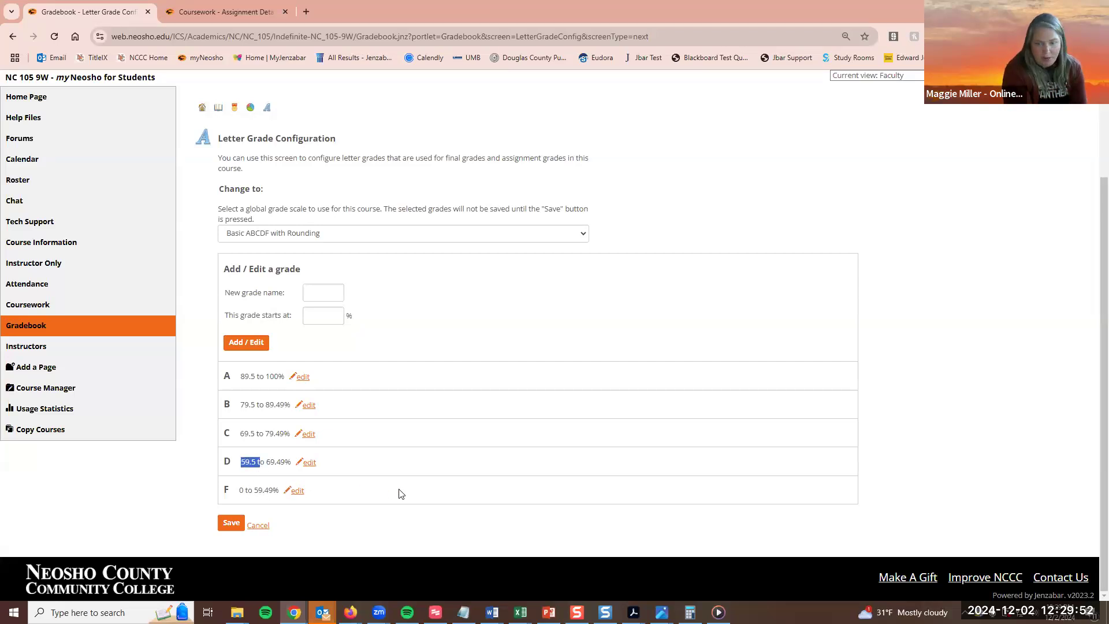
left_click(385, 468)
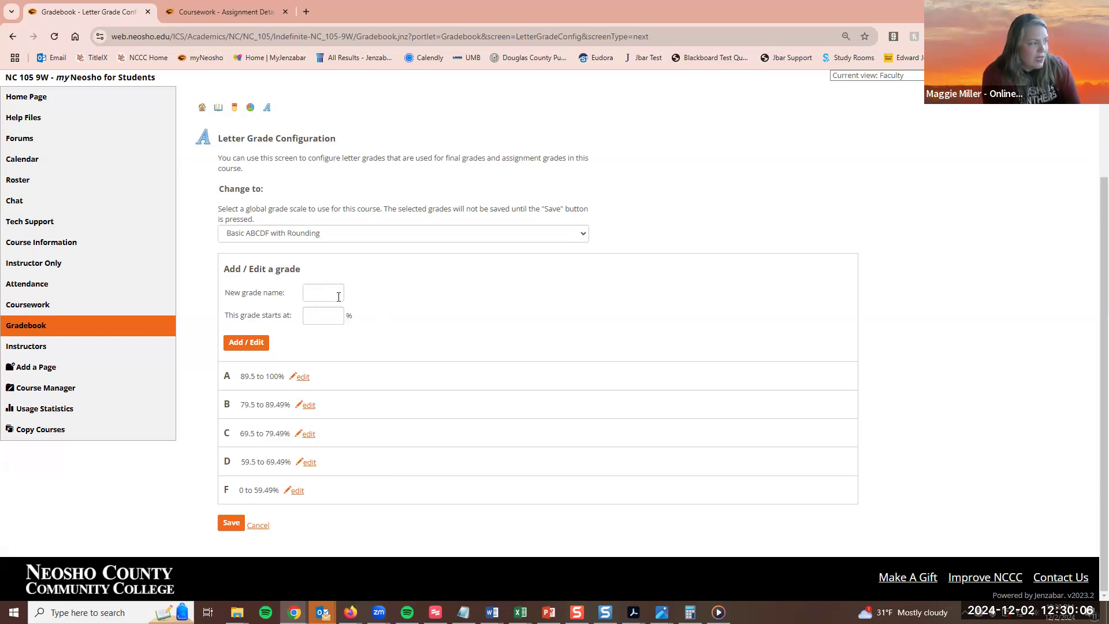
Open the C and D grades for editing in turn to view the options for changing or deleting them.
left_click(338, 295)
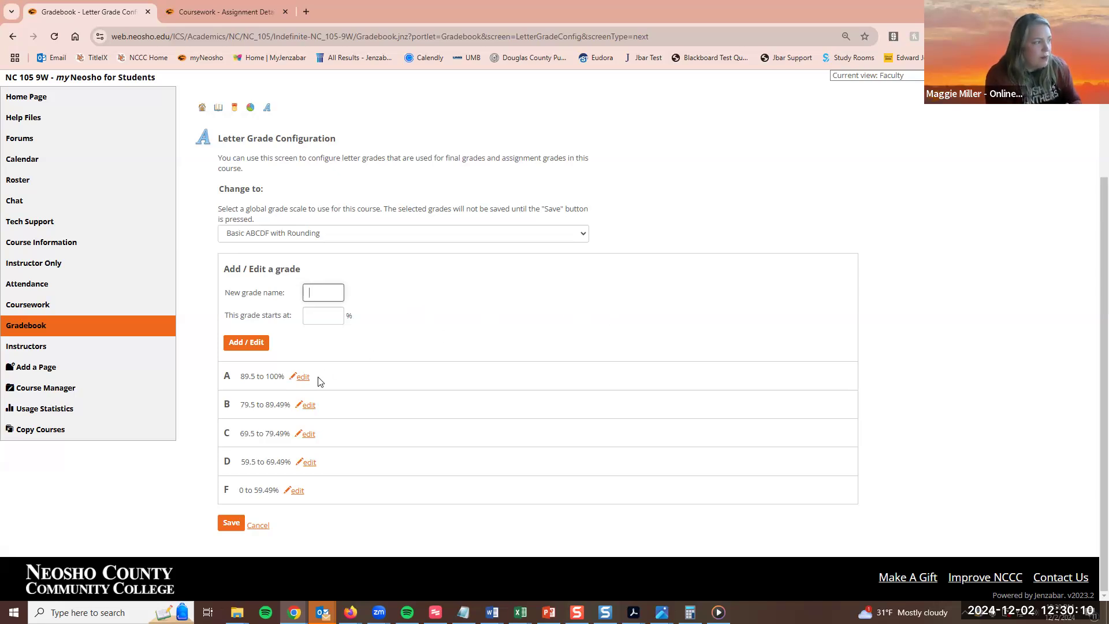
left_click(309, 434)
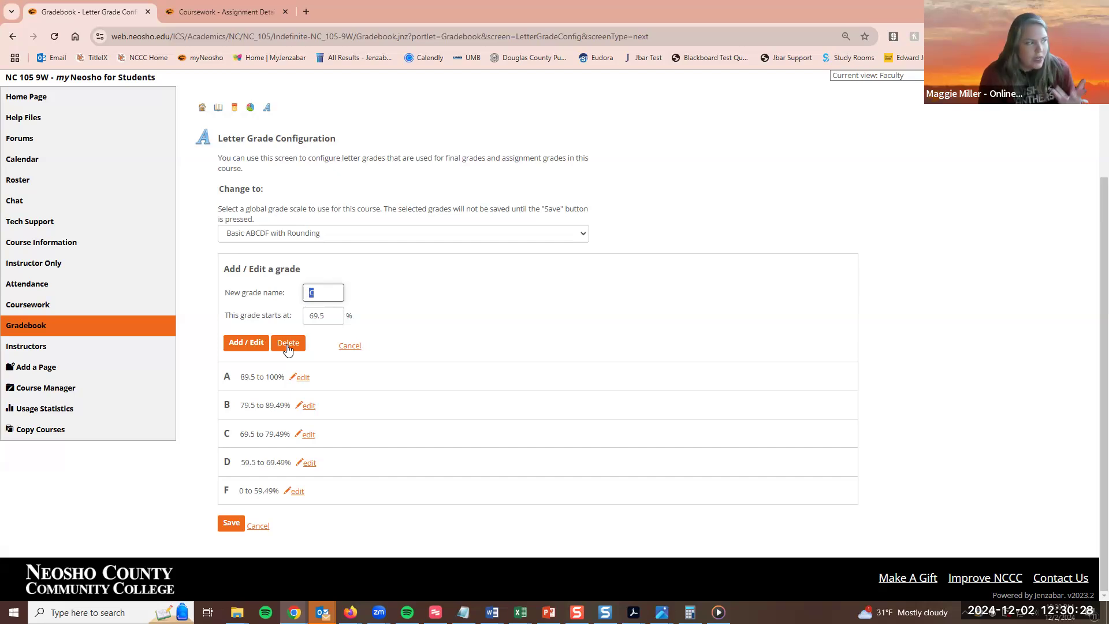
left_click(372, 461)
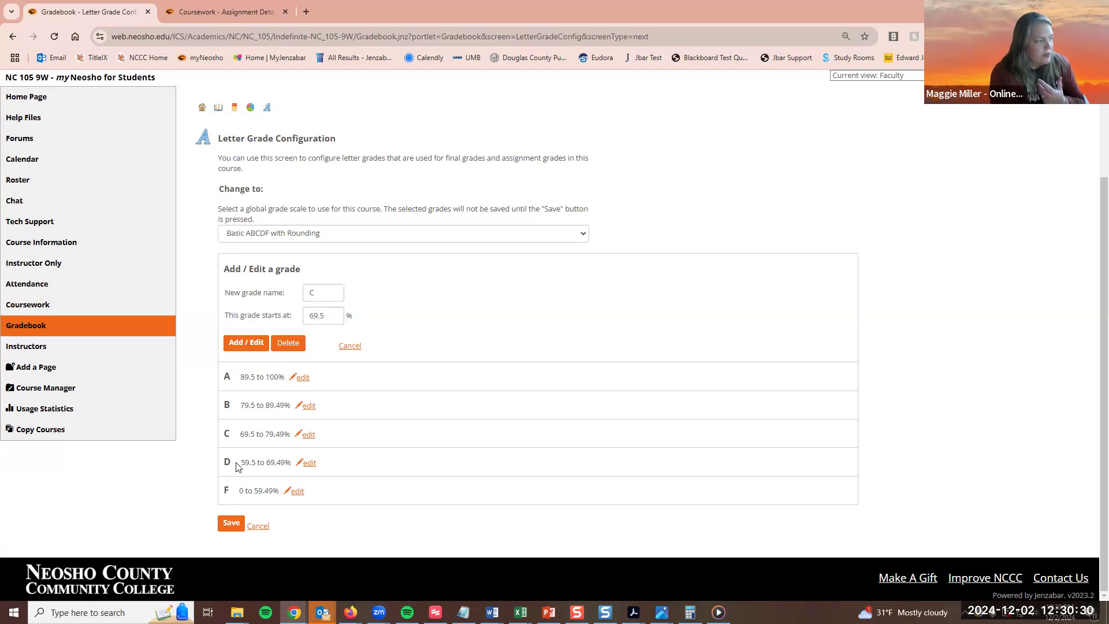
left_click(310, 463)
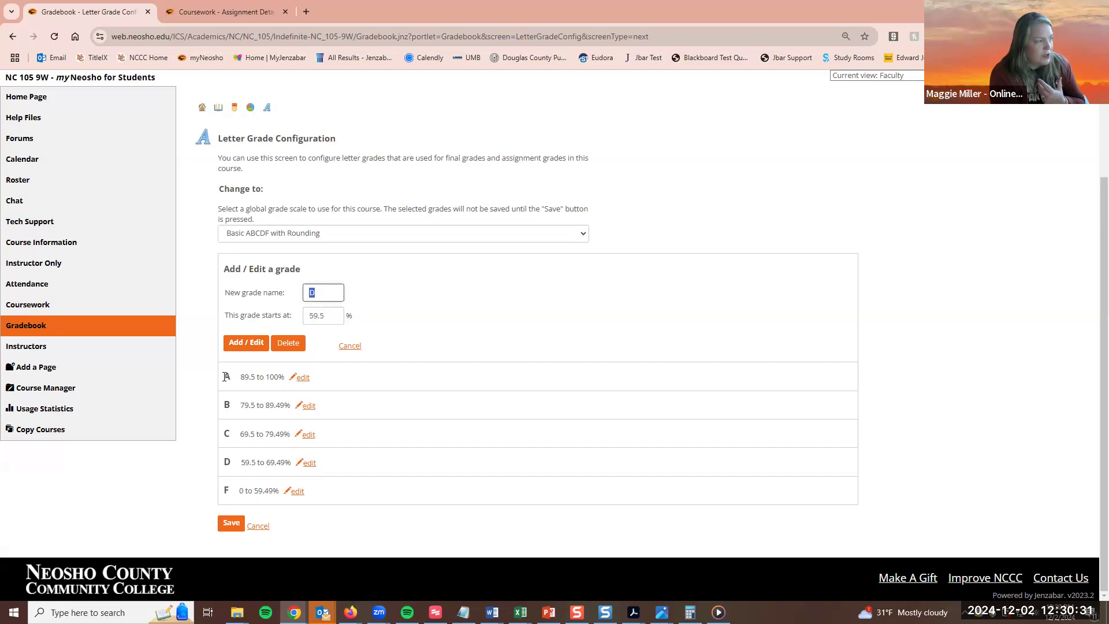
Delete the D grade from the scale, check the F range, and open the F and C grades for editing.
left_click(290, 345)
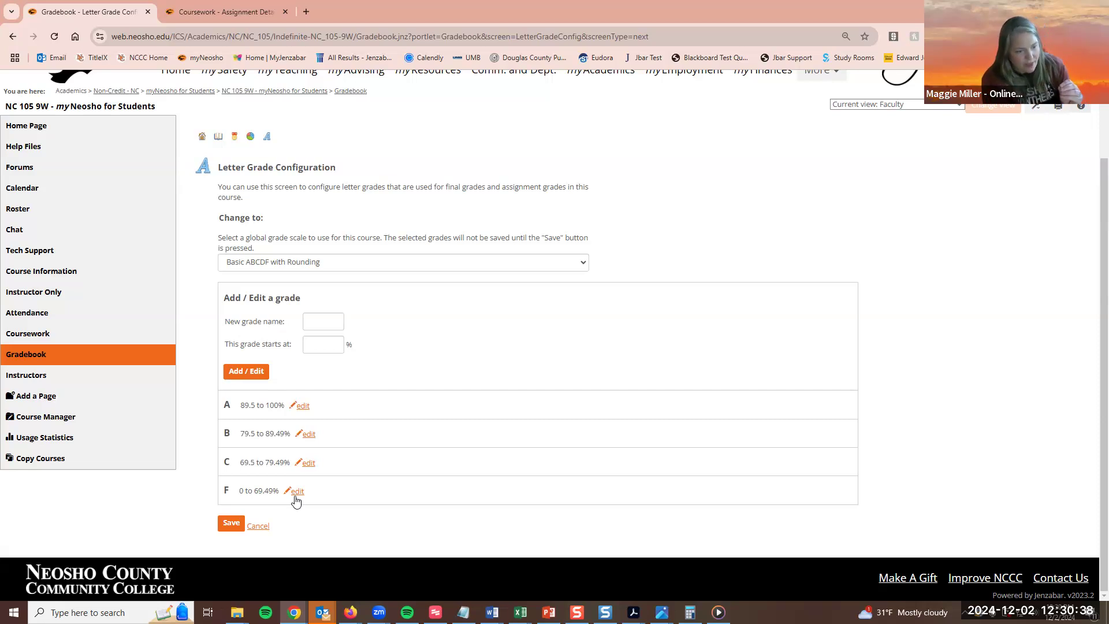
left_click_drag(255, 492, 264, 494)
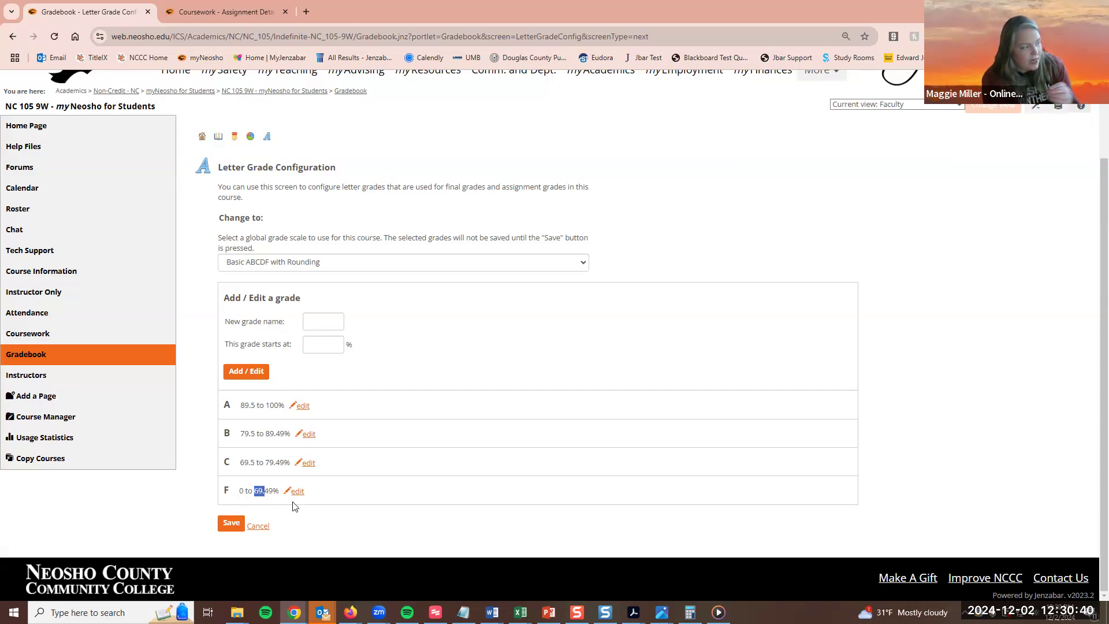
left_click(338, 504)
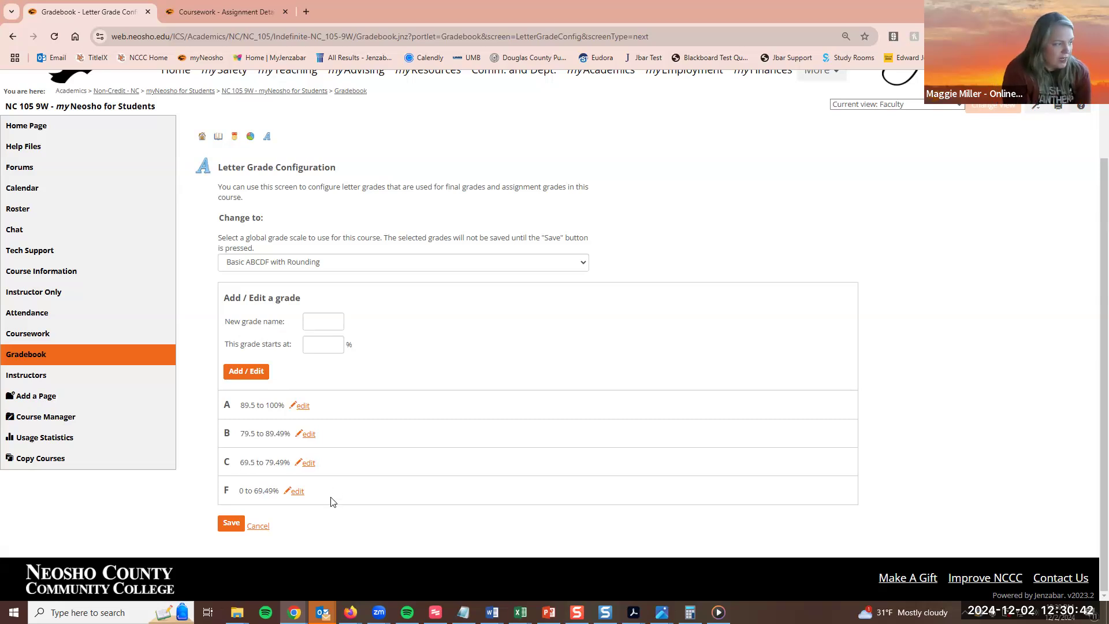
left_click(295, 492)
left_click(307, 464)
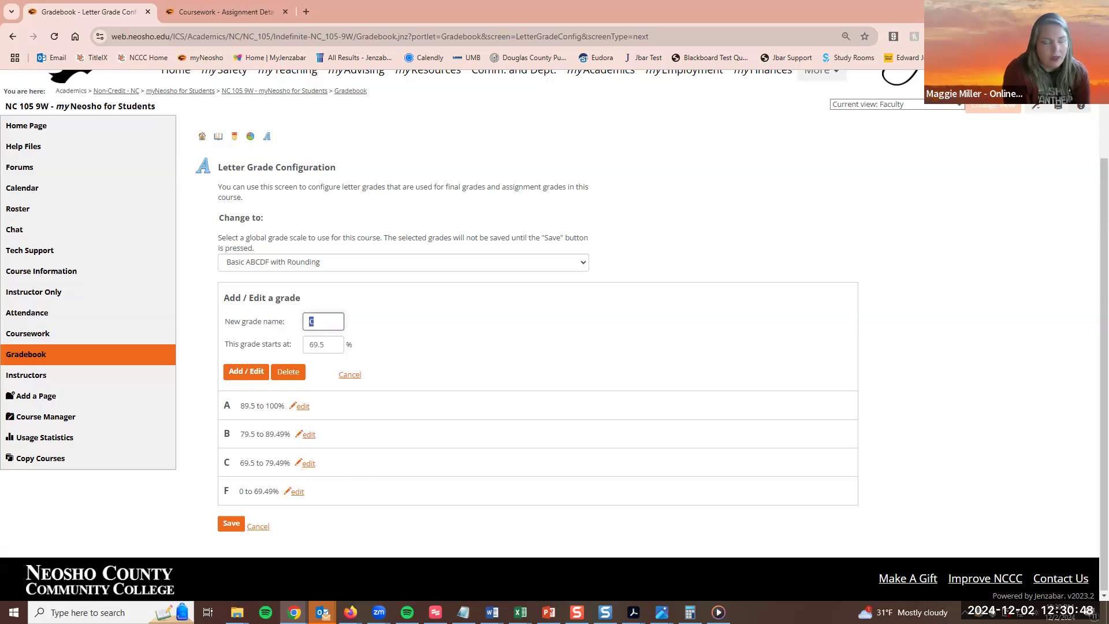
left_click(537, 358)
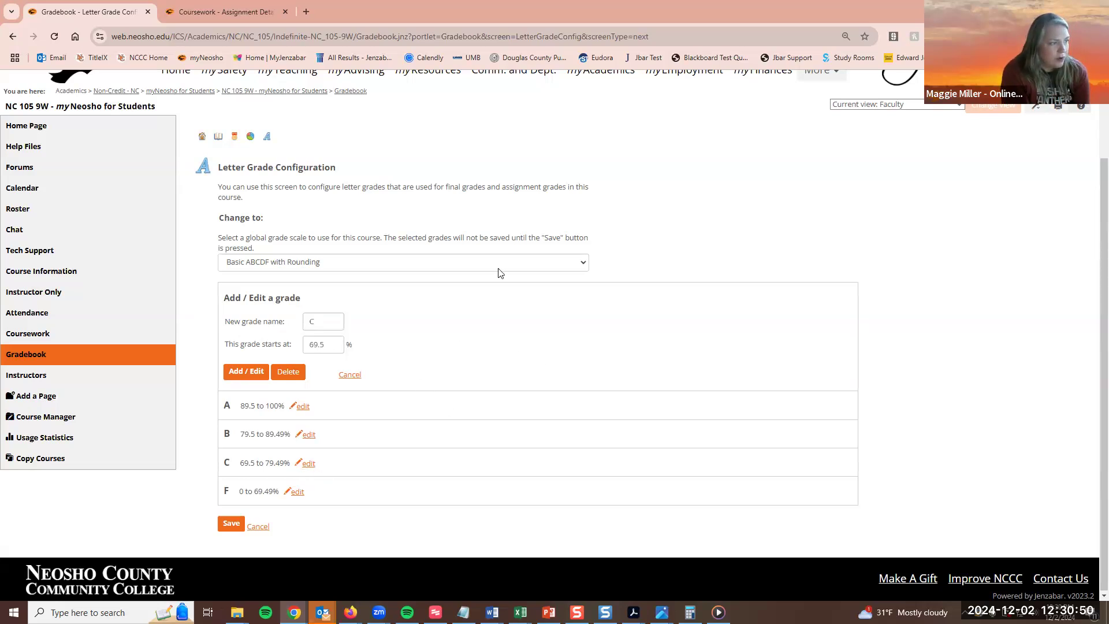
Switch to the Pass / Fail grade scale and set the Pass grade to start at 75%.
left_click(498, 269)
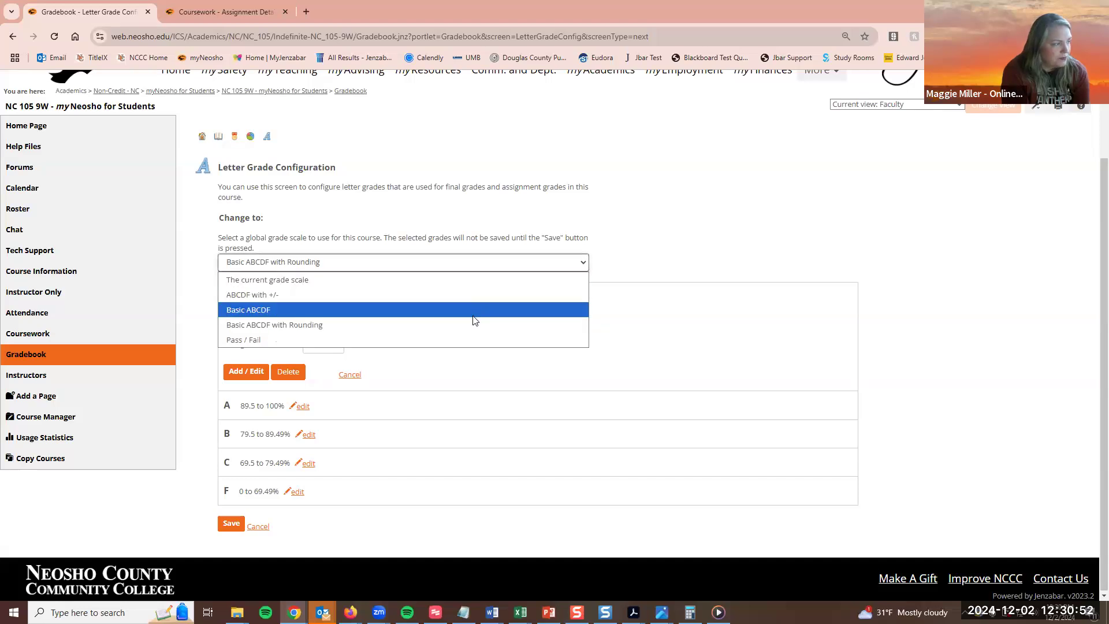
left_click(460, 339)
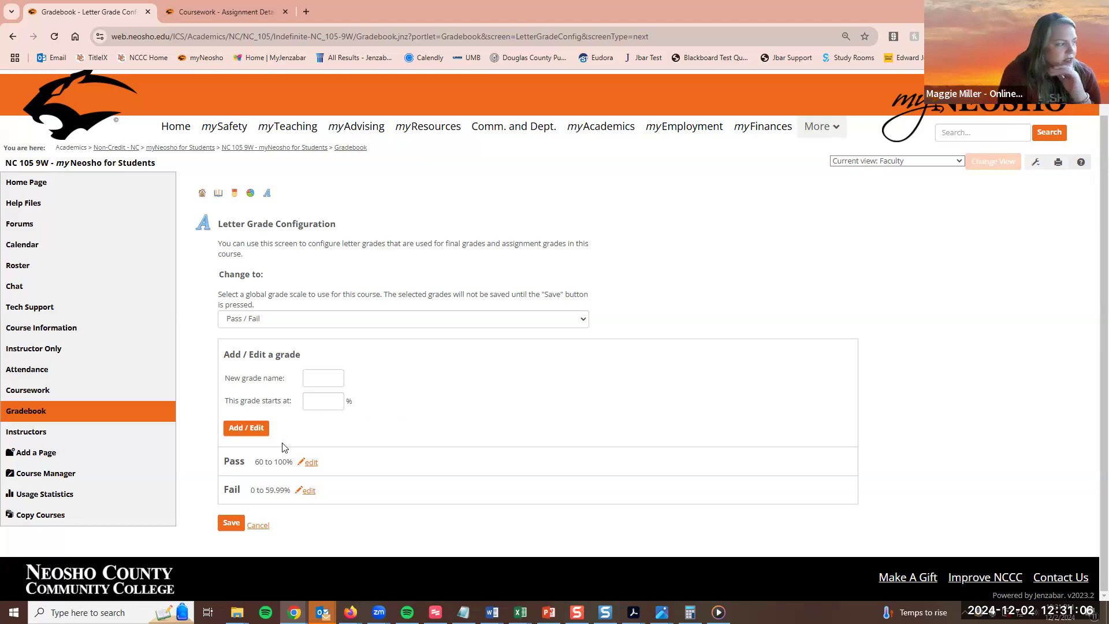
left_click(311, 462)
key("Tab")
type("75")
left_click(441, 421)
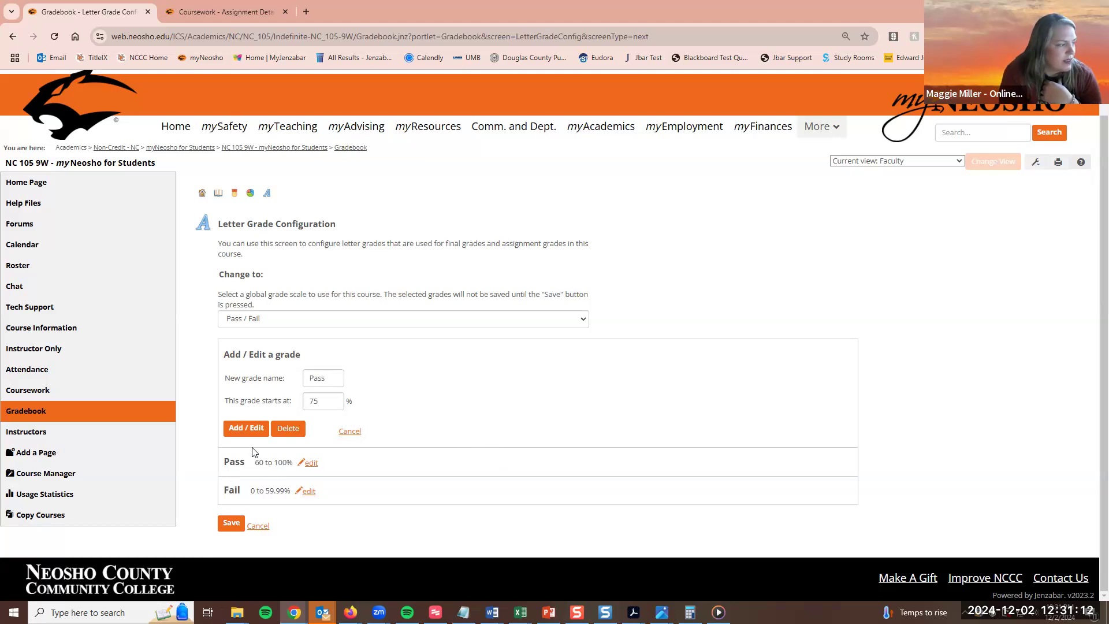
left_click(238, 404)
left_click(241, 431)
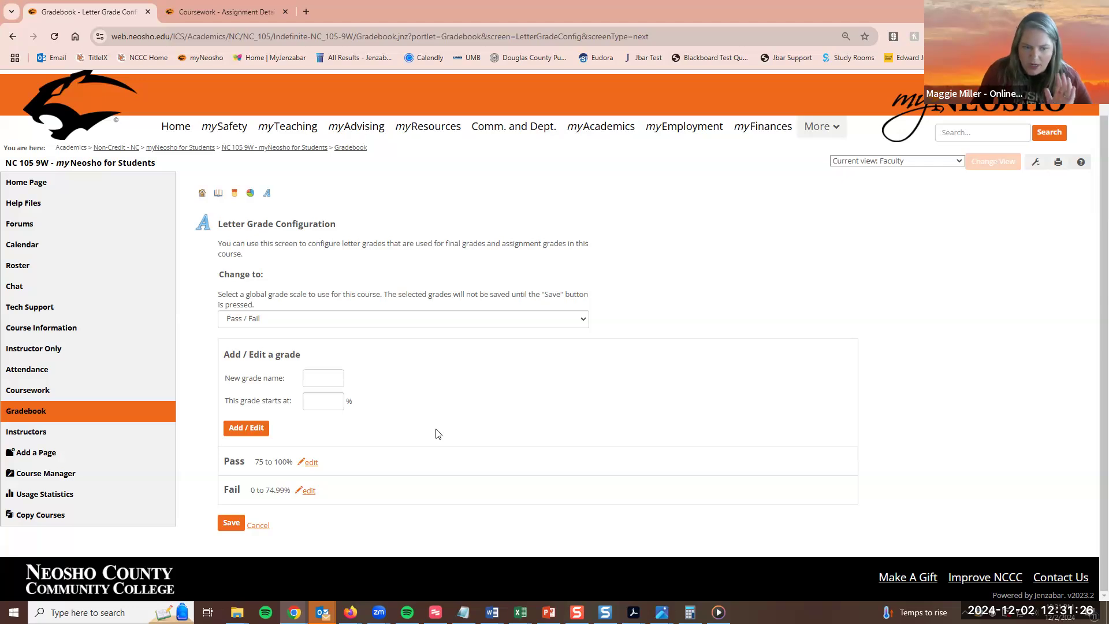
Switch back to the current grade scale and cancel the letter grade configuration without saving.
left_click(342, 324)
left_click(342, 337)
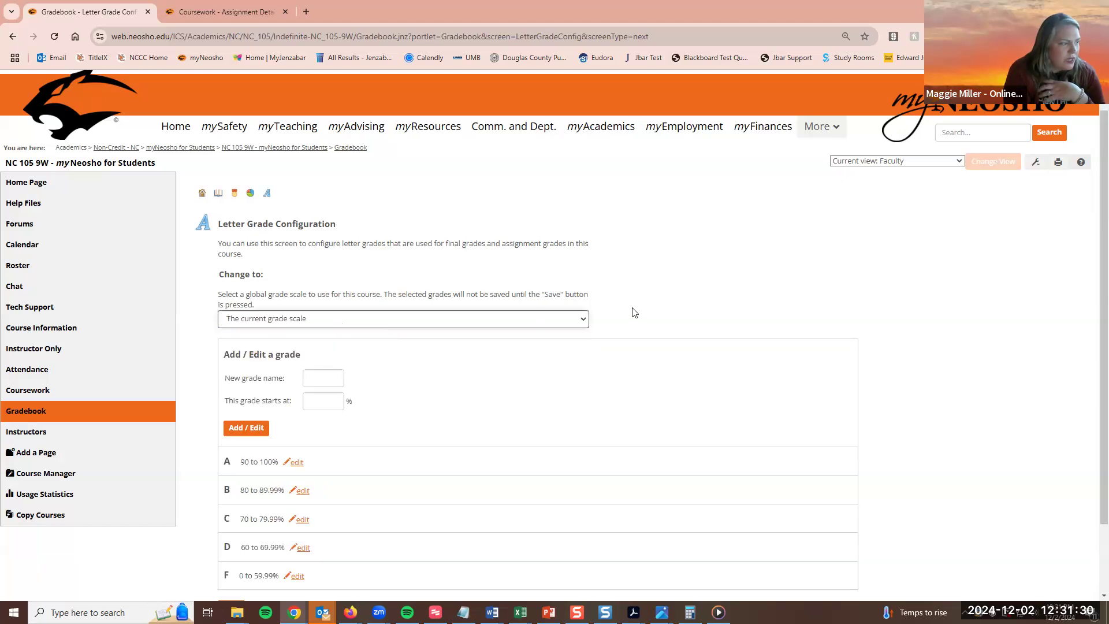
scroll(634, 313, "down", 1)
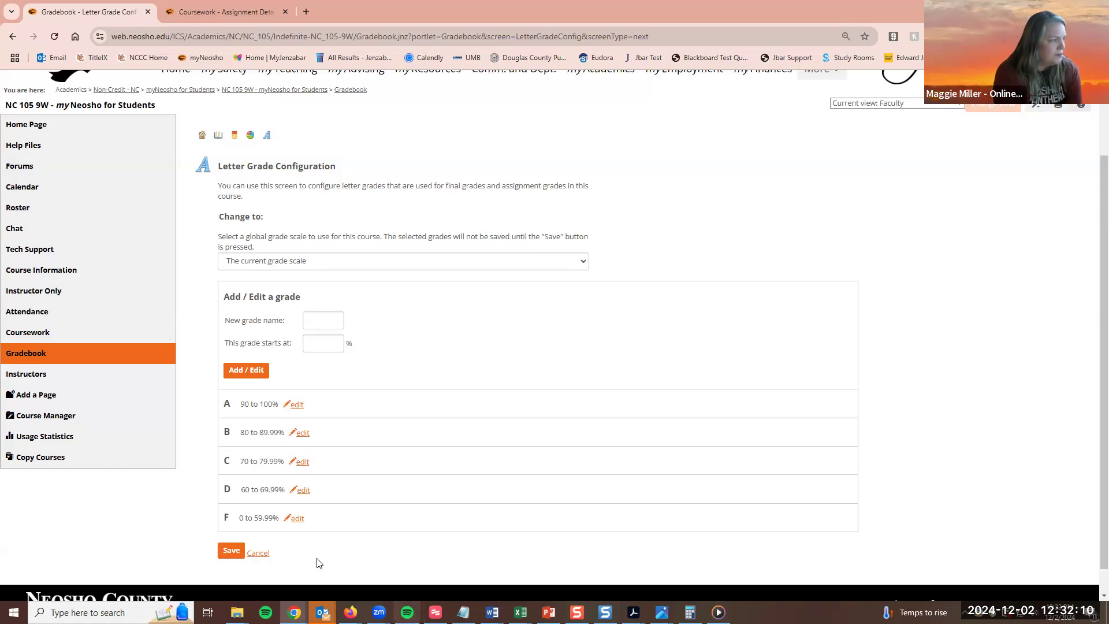
left_click(258, 555)
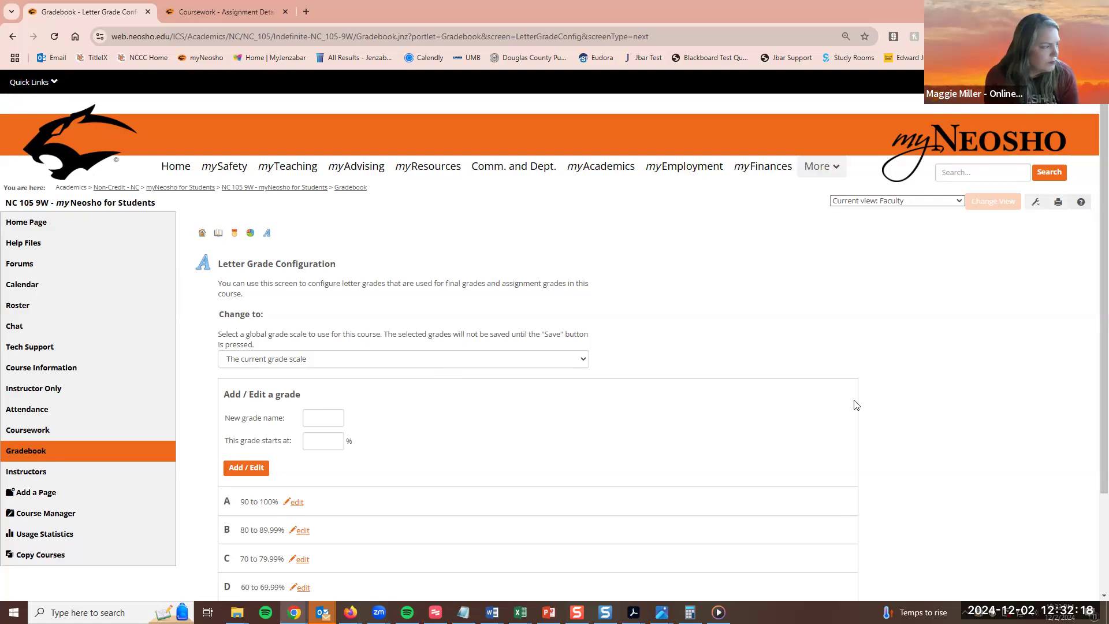
scroll(491, 309, "down", 3)
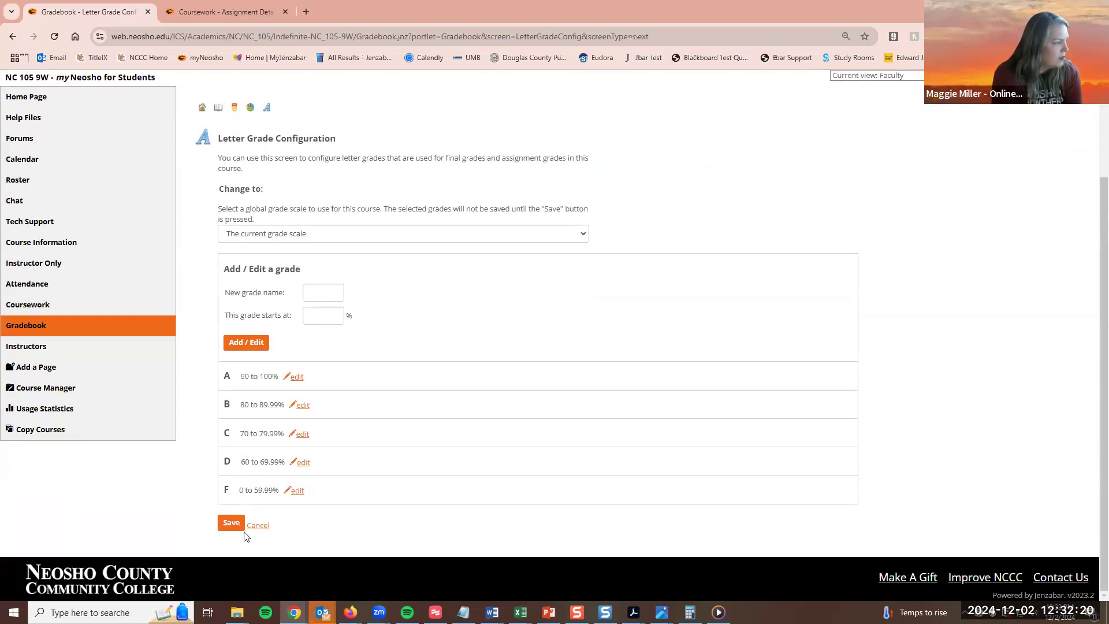
left_click(258, 525)
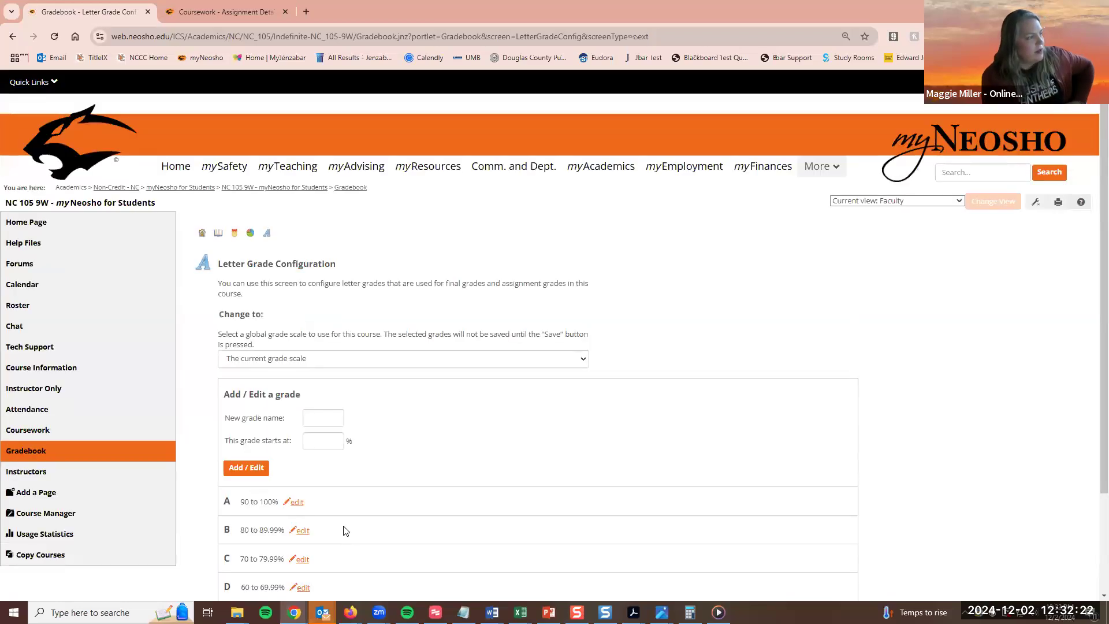
scroll(345, 529, "down", 3)
left_click(258, 527)
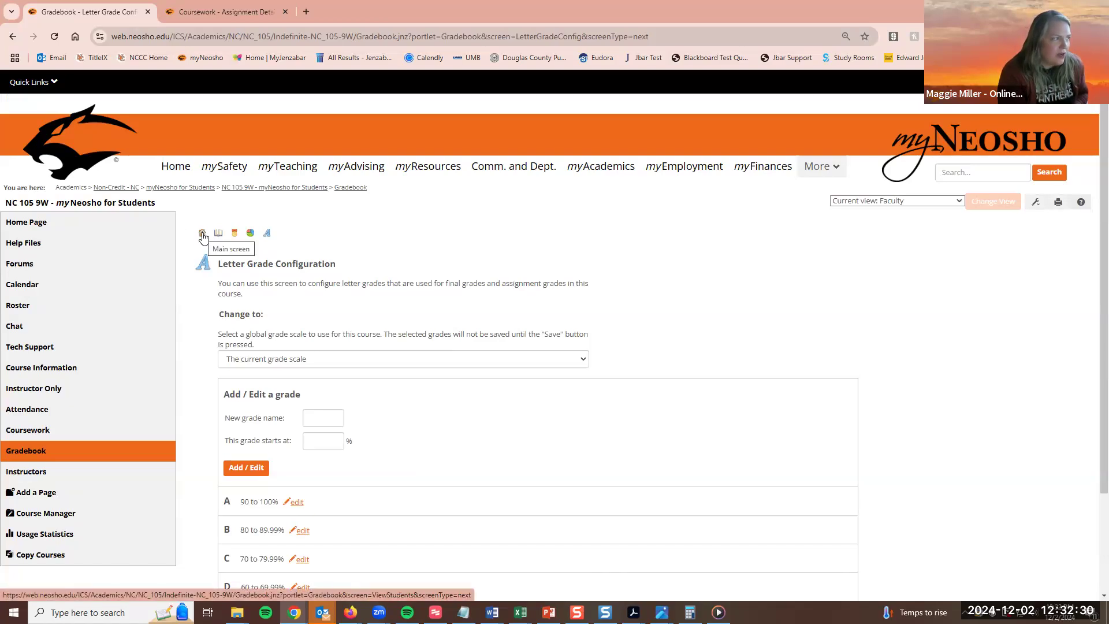
Open the full Gradebook from the Gradebook's main screen and look through its assignment columns.
left_click(204, 237)
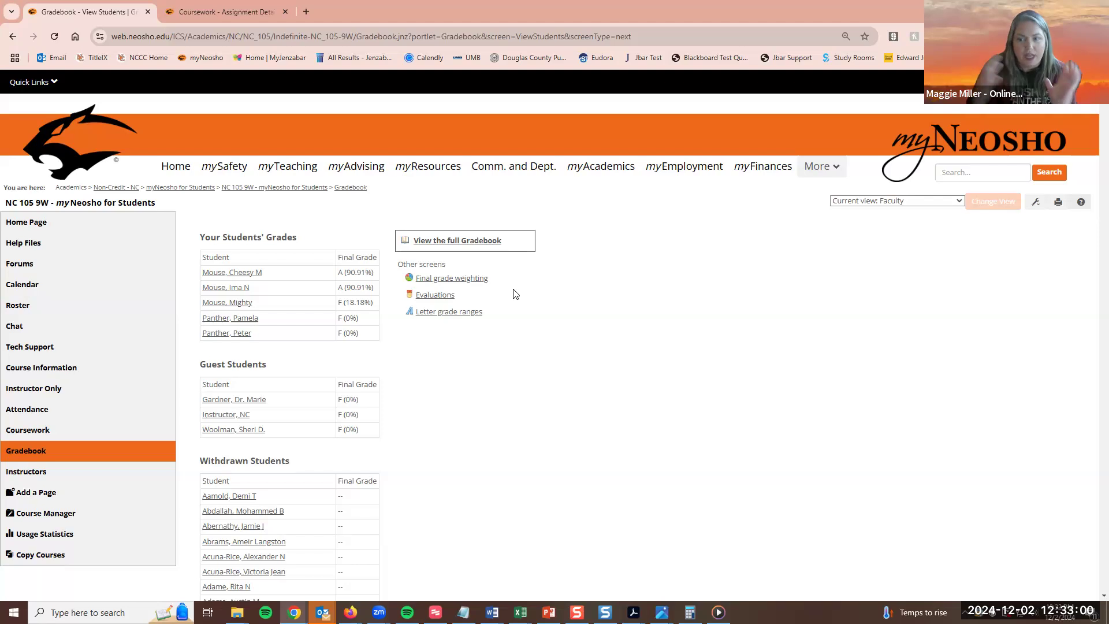
left_click(463, 242)
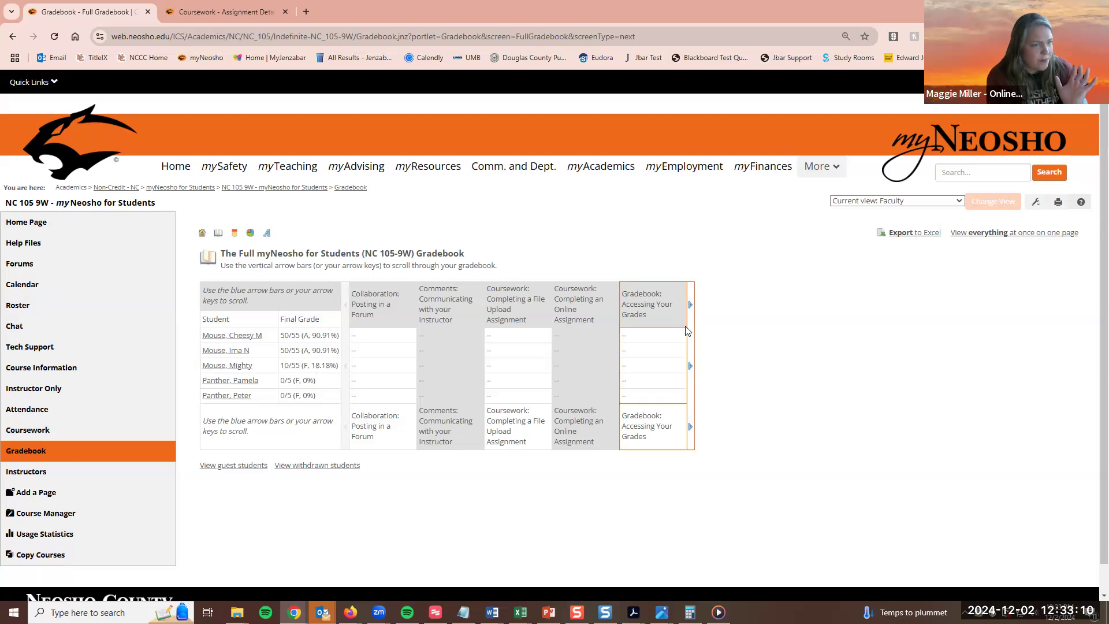
left_click(691, 367)
left_click(691, 367)
left_click(691, 367)
left_click(691, 367)
left_click(691, 368)
left_click(691, 368)
left_click(691, 368)
left_click(691, 367)
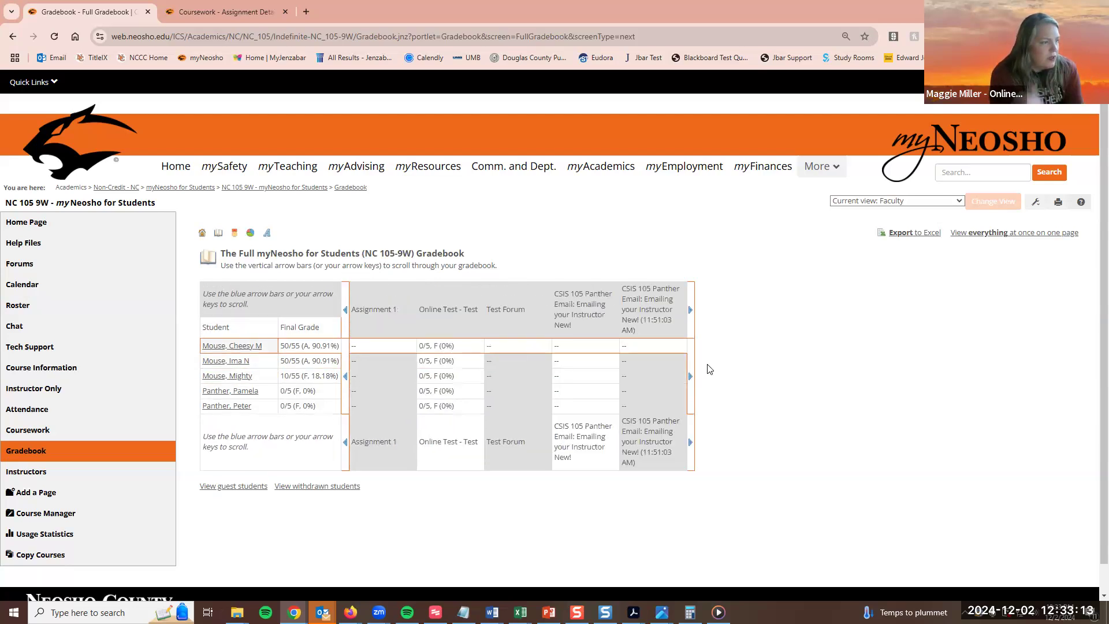
Show the entire Gradebook at once on one page and export it to Excel.
left_click(1004, 234)
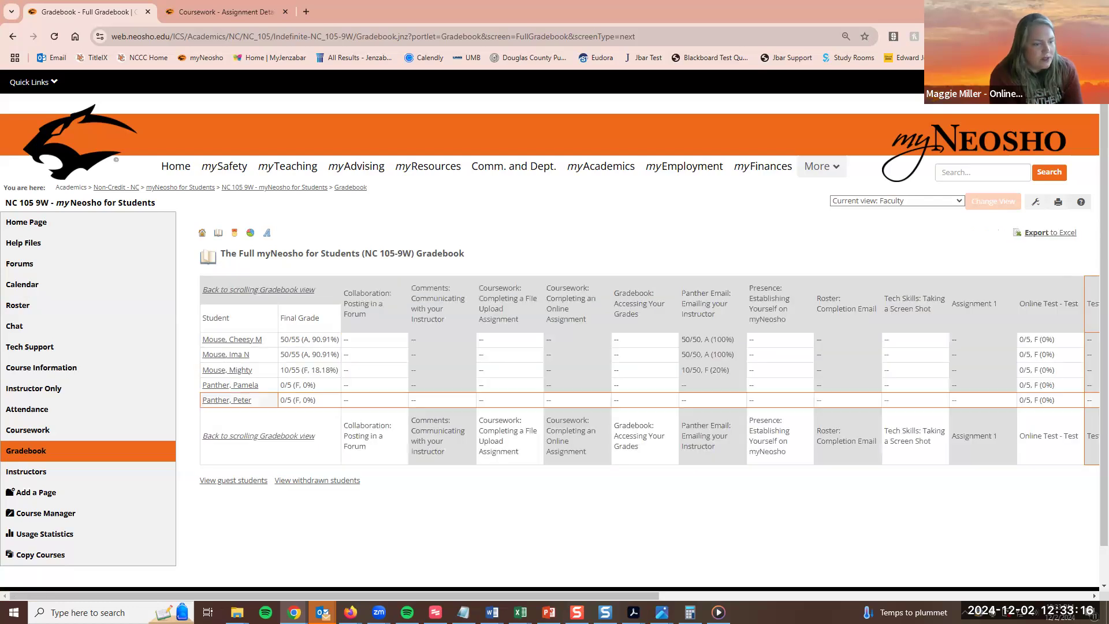
left_click_drag(458, 598, 310, 601)
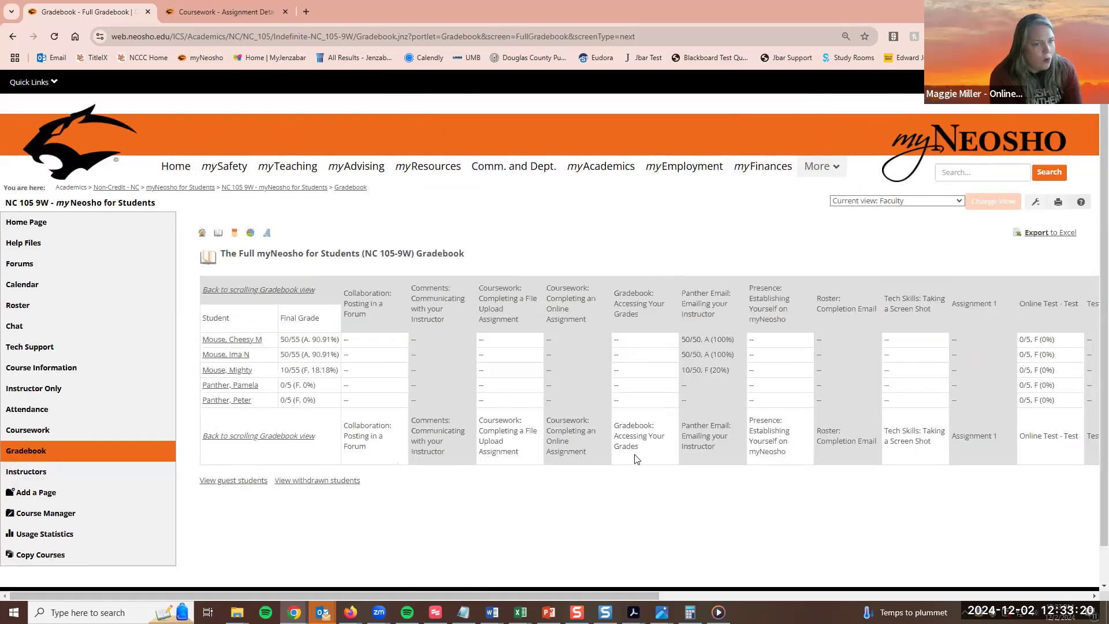
left_click(1050, 234)
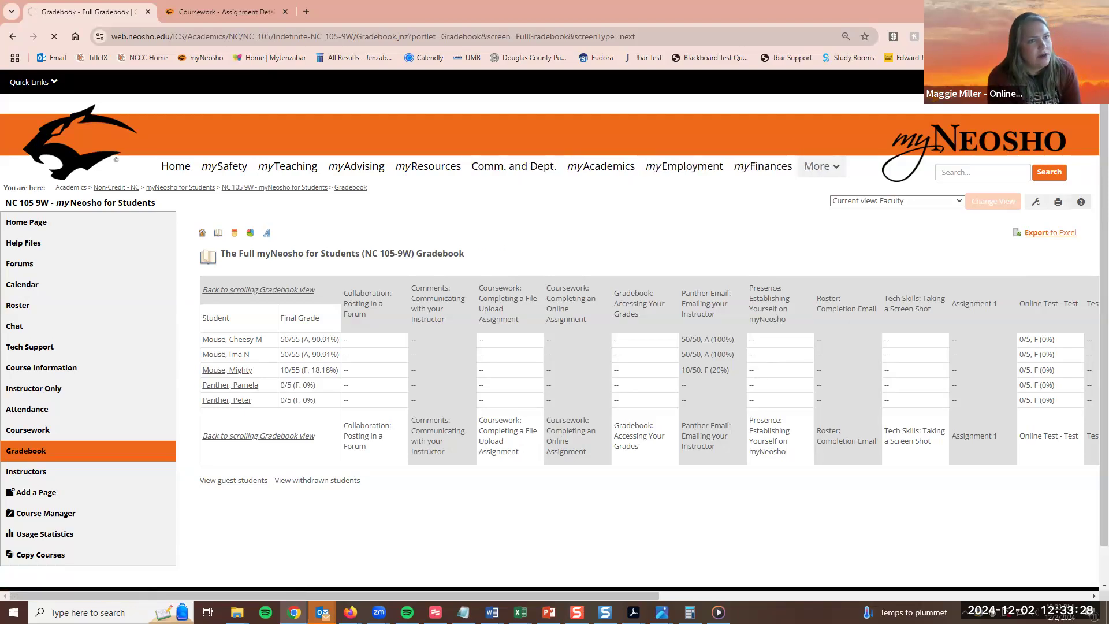
left_click(998, 37)
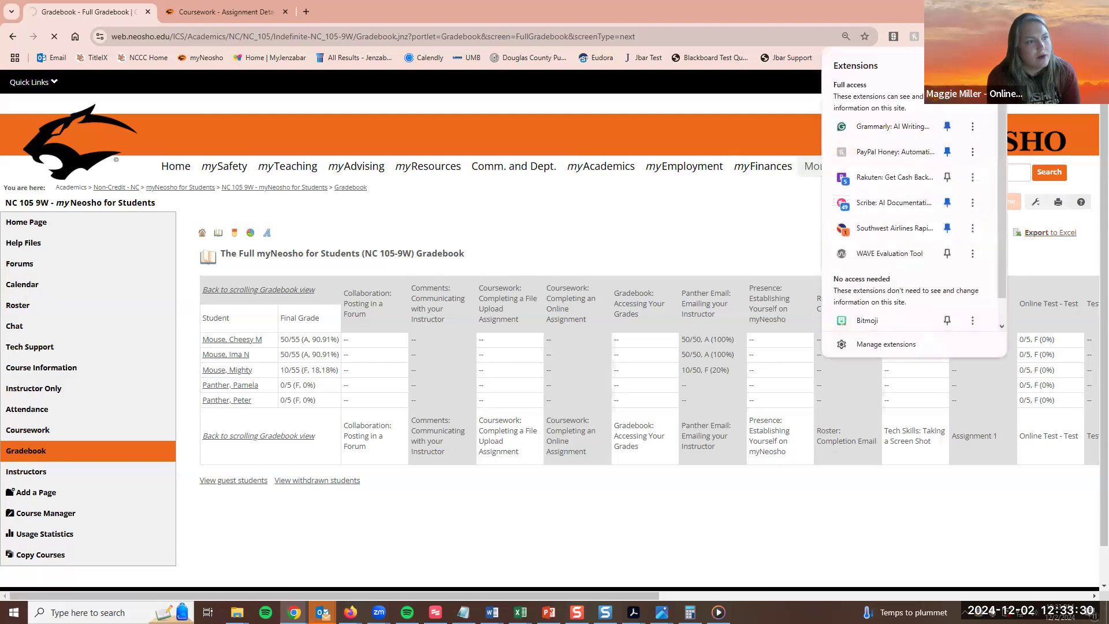
left_click(1043, 233)
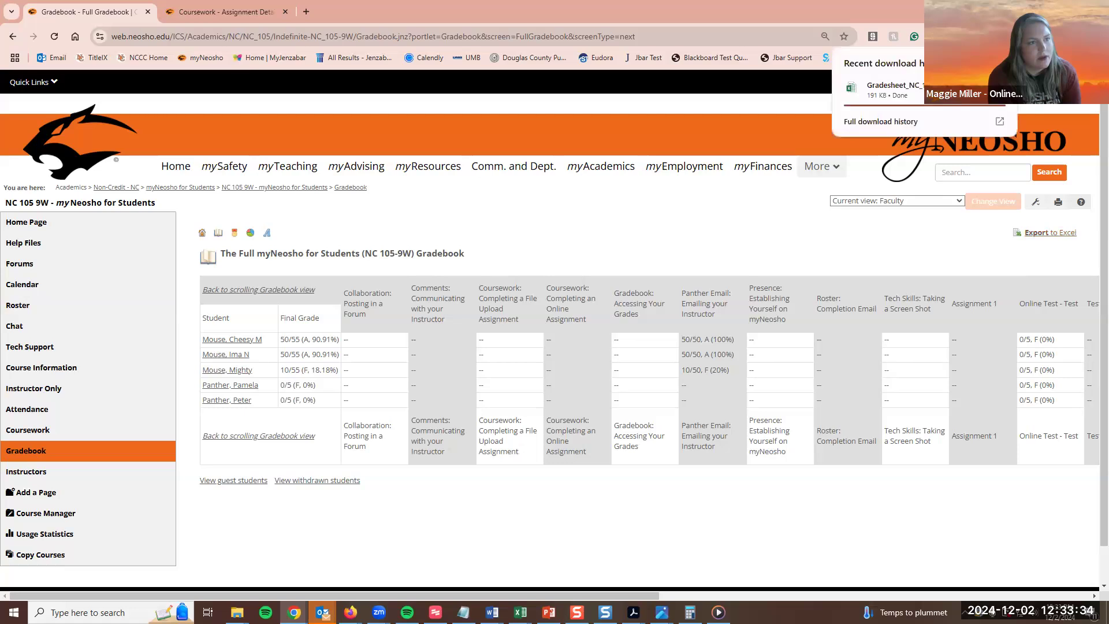
Try to open the downloaded gradesheet in Excel, returning to the Gradebook browser window to open it again.
left_click(923, 106)
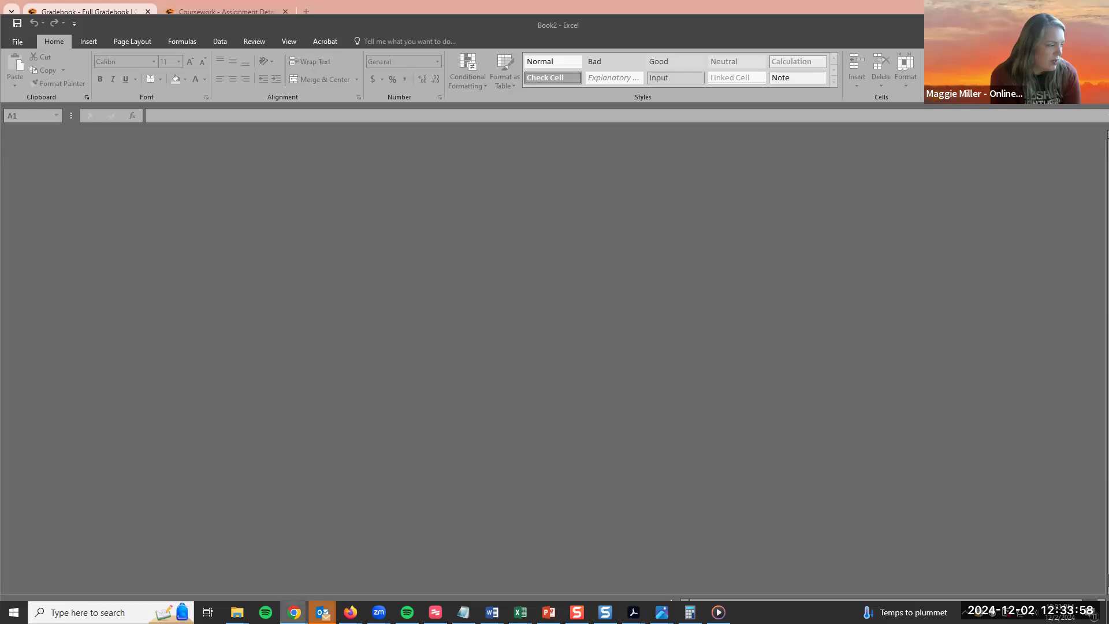
mouse_move(295, 613)
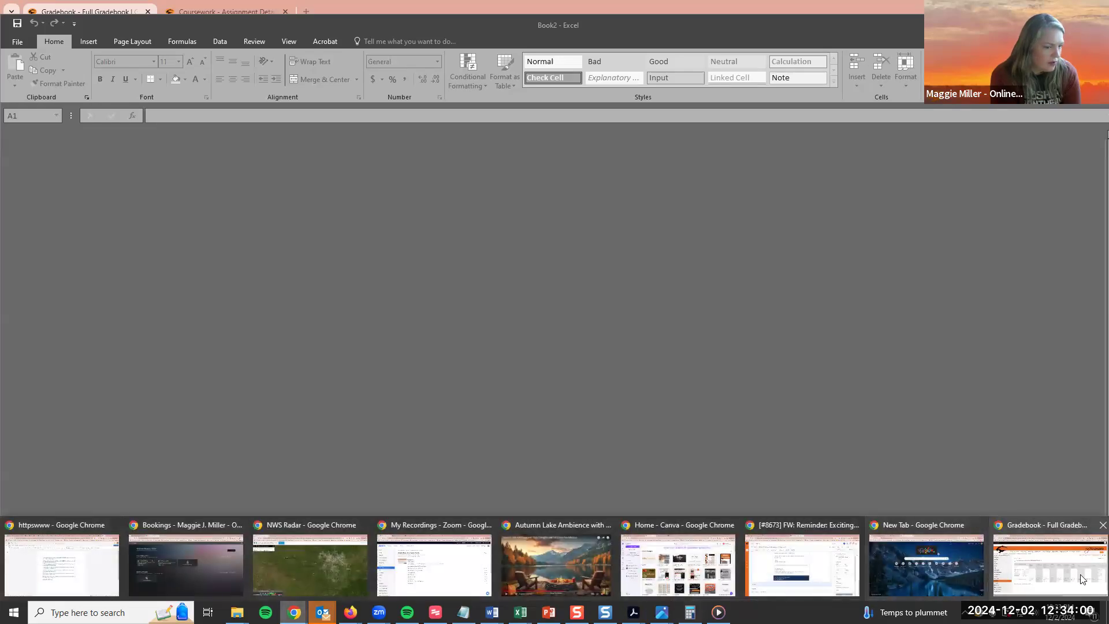
left_click(1046, 558)
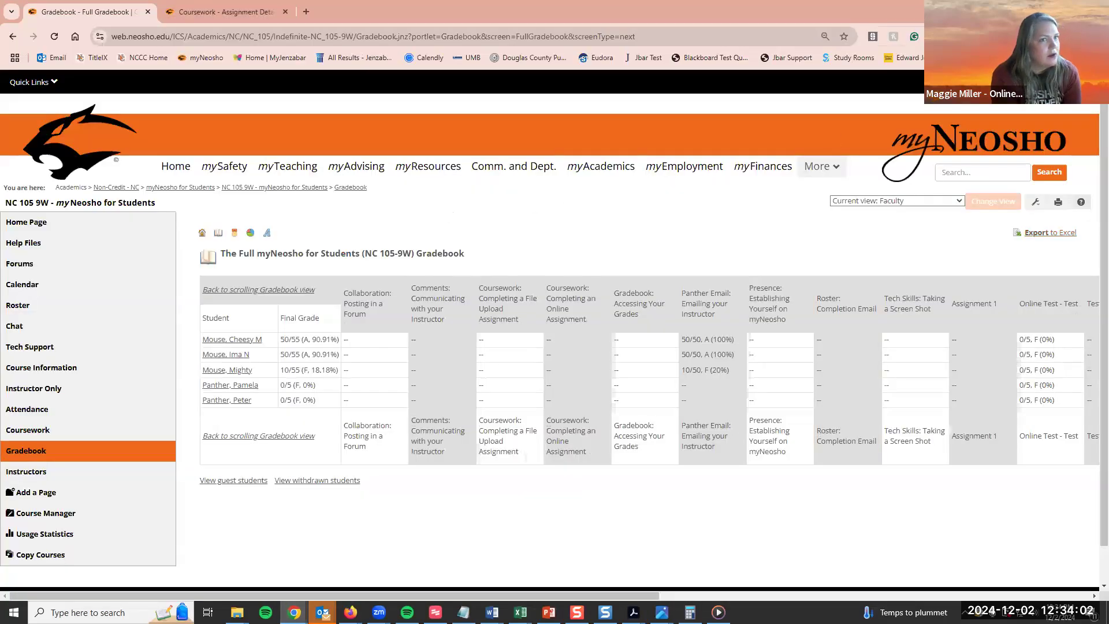
left_click(1006, 37)
left_click(942, 88)
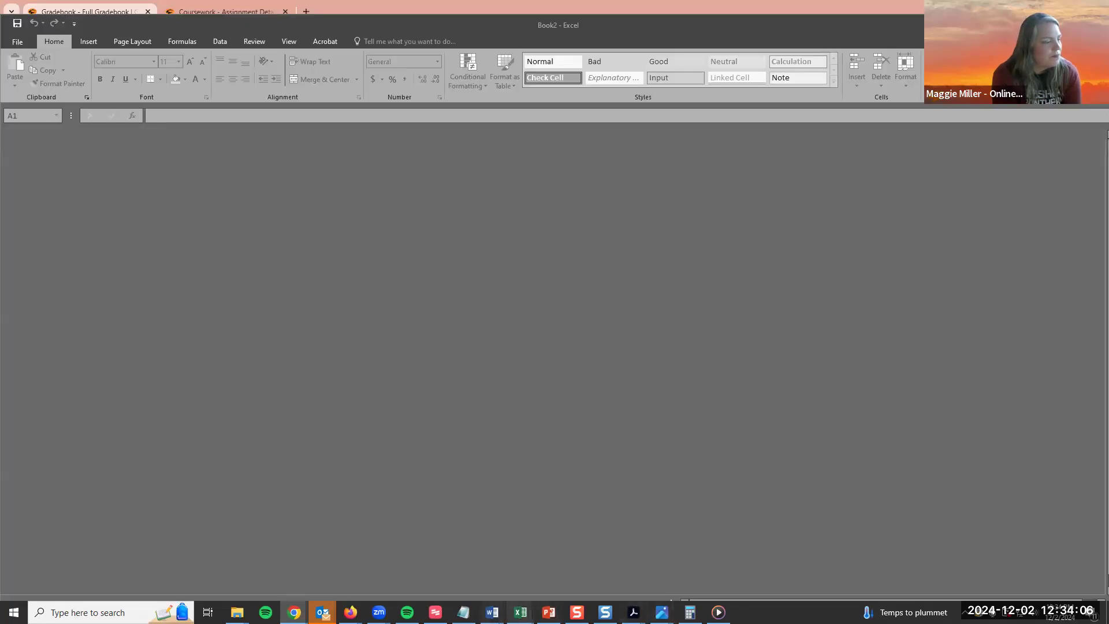
Force the unresponsive Book2 Excel window to close and return to the full Gradebook.
mouse_move(520, 612)
mouse_move(594, 544)
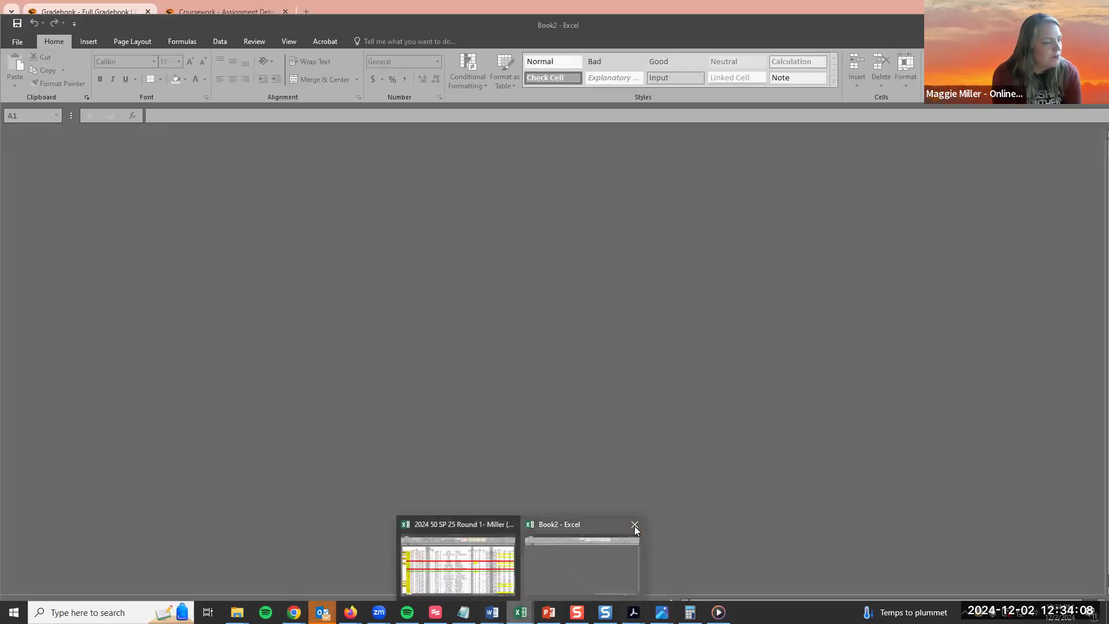
right_click(616, 522)
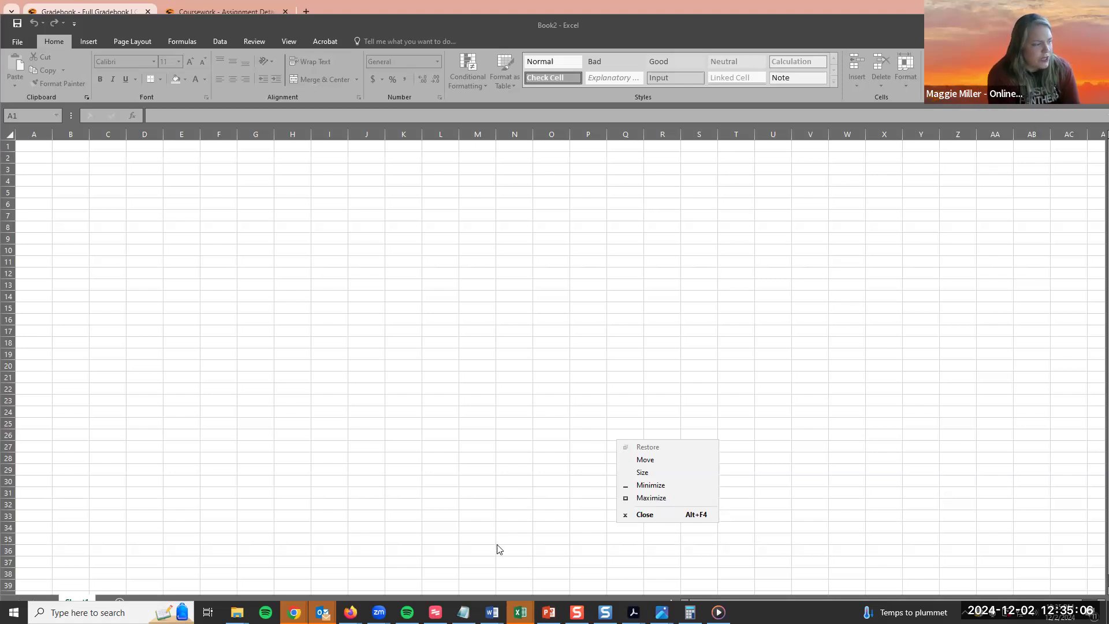
mouse_move(388, 603)
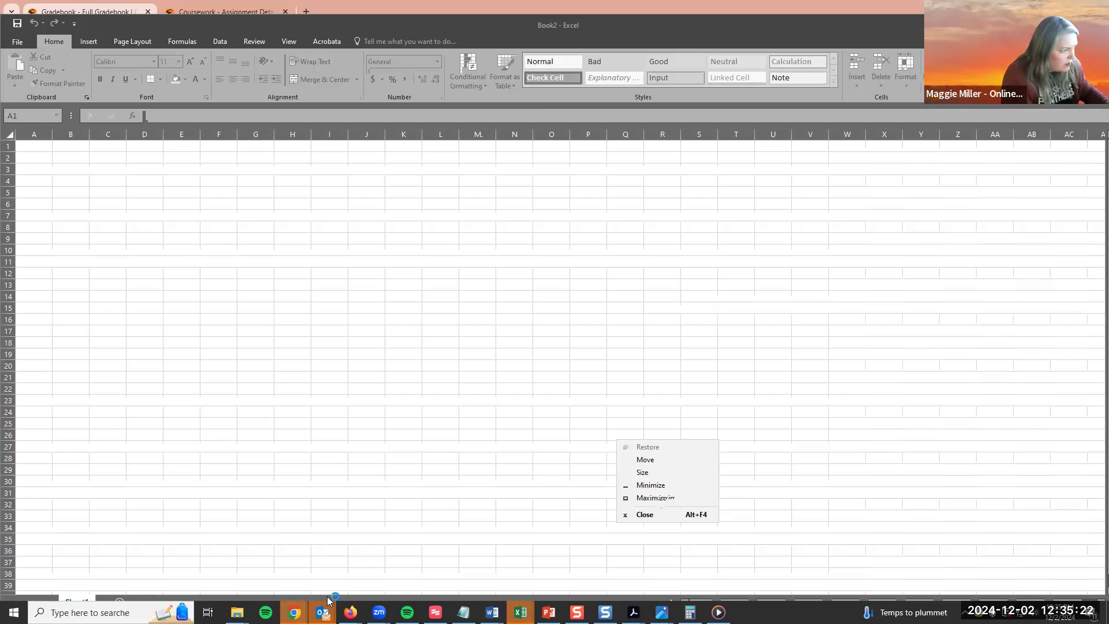
key("ctrl+alt+Delete")
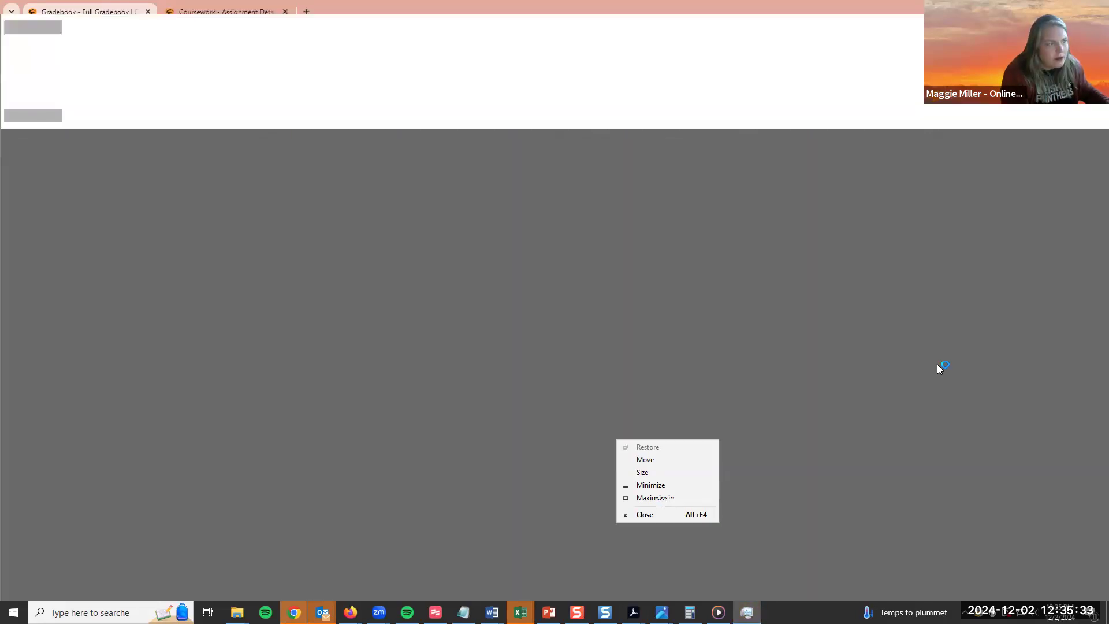
left_click(495, 550)
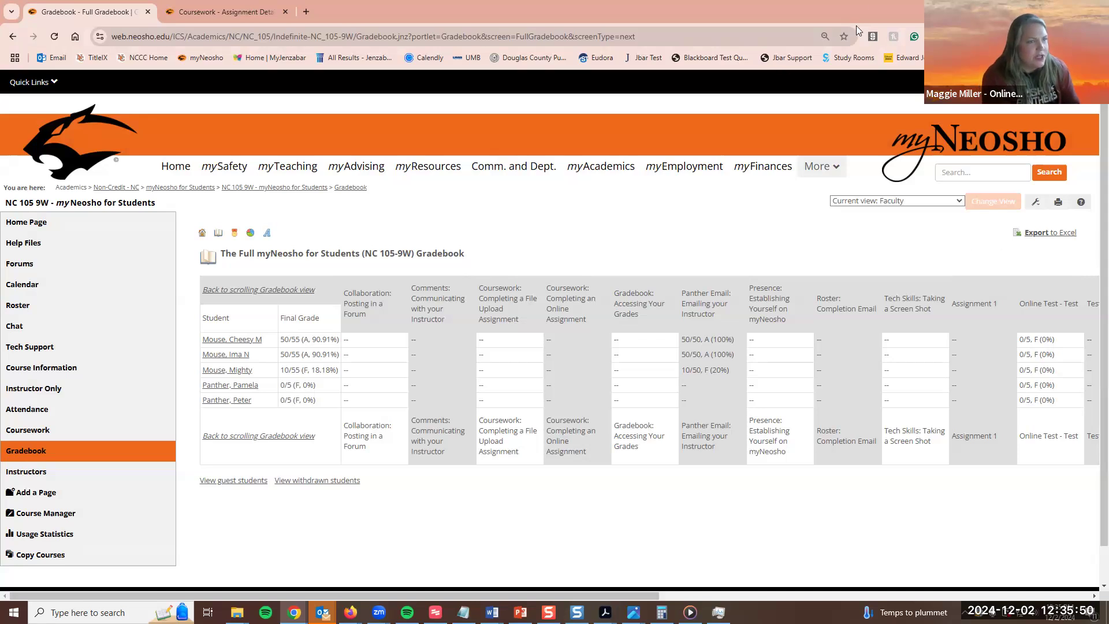
Open the downloaded Gradesheet_NC_105_9W file in Excel from the browser's recent downloads and maximize its window.
left_click(934, 37)
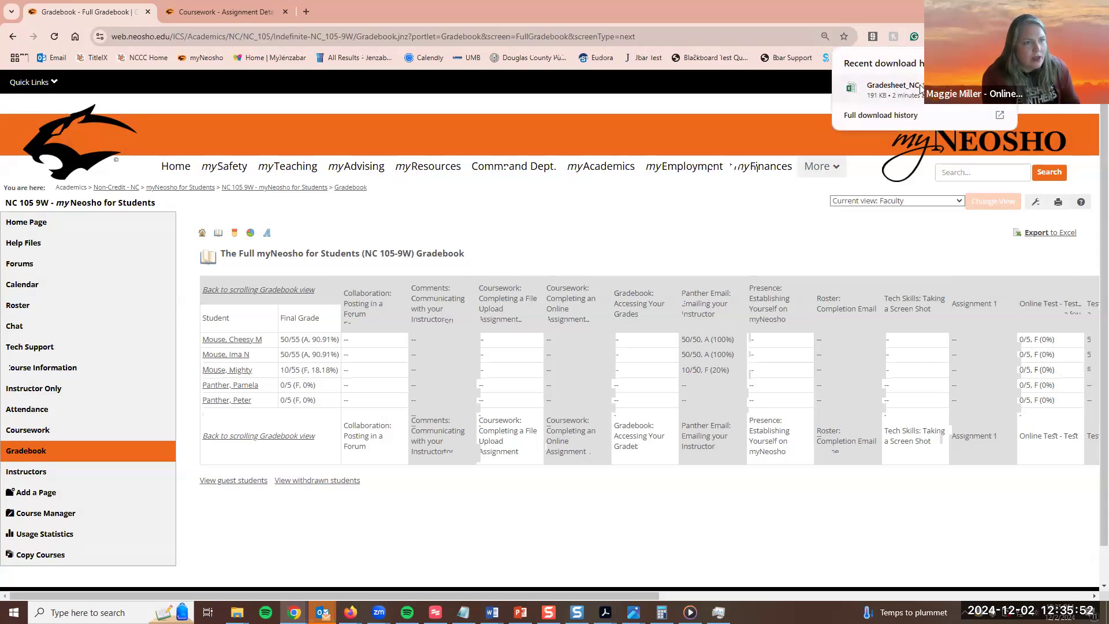
left_click(894, 88)
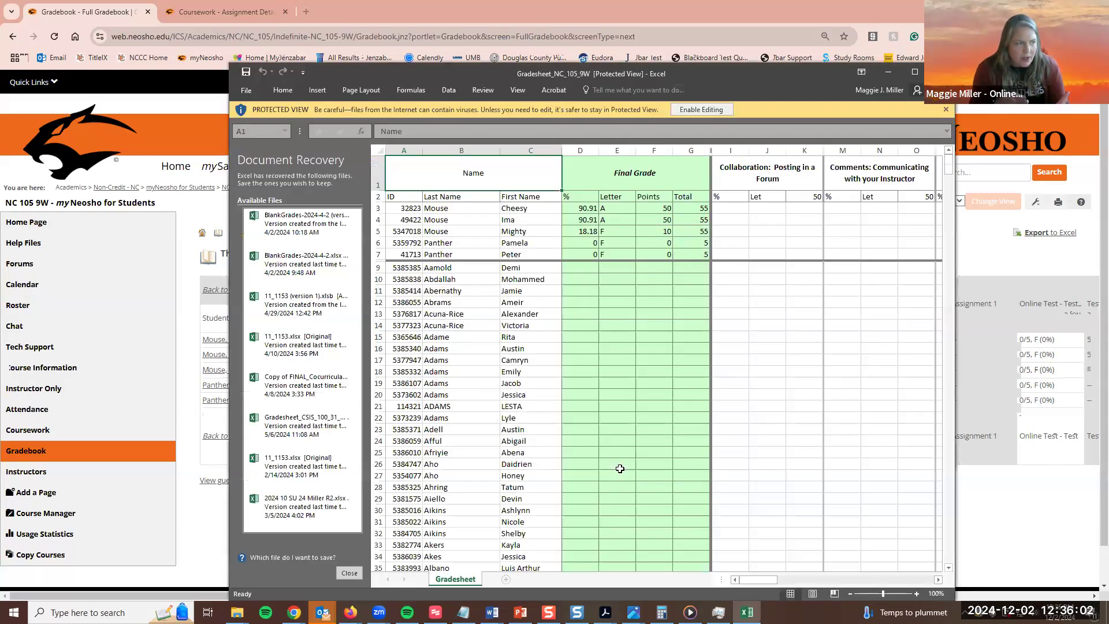
left_click(915, 72)
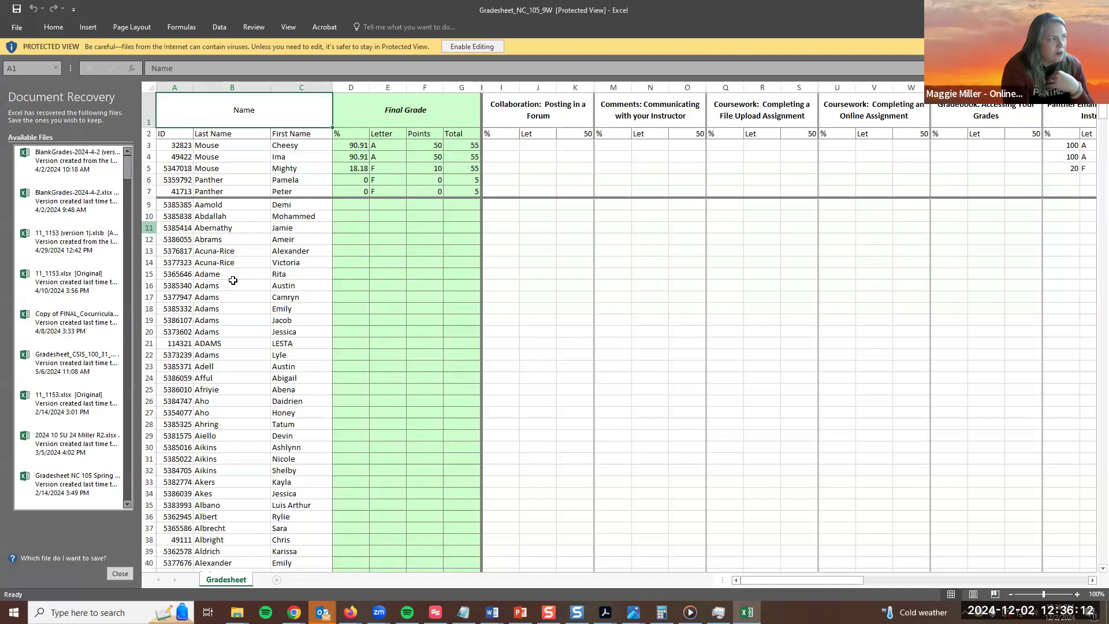
Examine the gradesheet's enrolled and withdrawn student rows and the grade columns for each assignment, including Tech Skills and Online Test.
left_click_drag(148, 145, 149, 188)
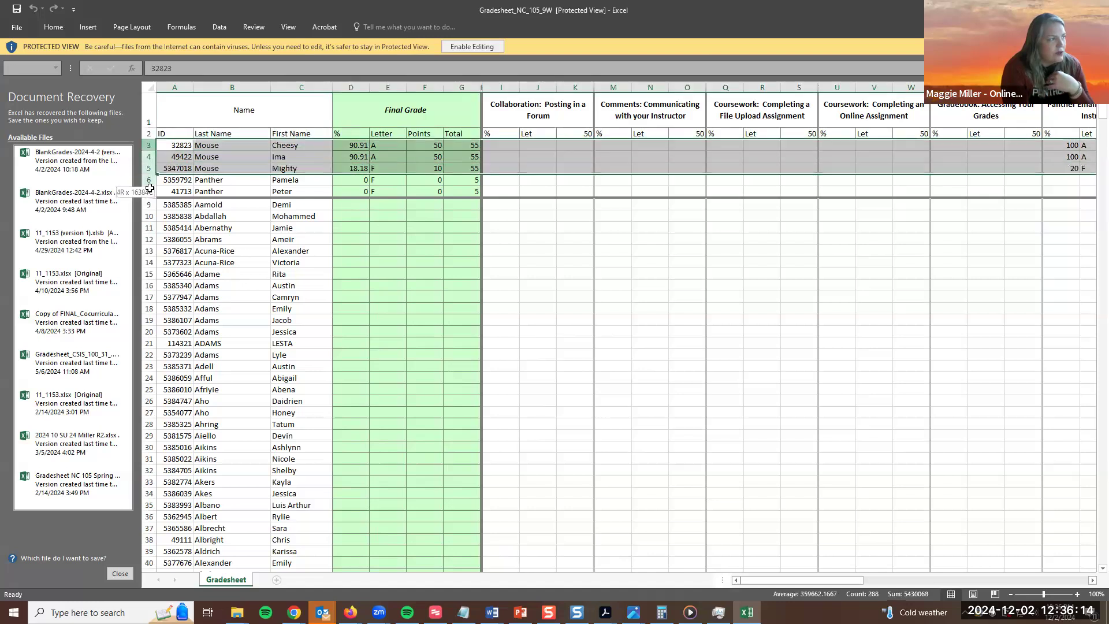
left_click(265, 216)
scroll(299, 331, "down", 7)
scroll(299, 330, "up", 5)
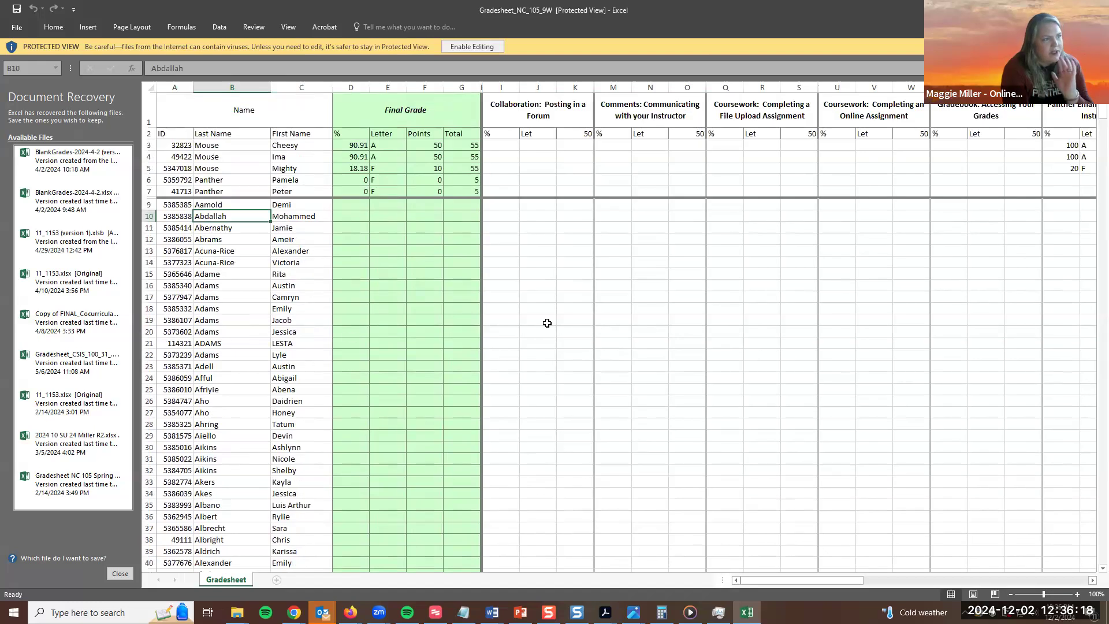
left_click_drag(789, 580, 871, 588)
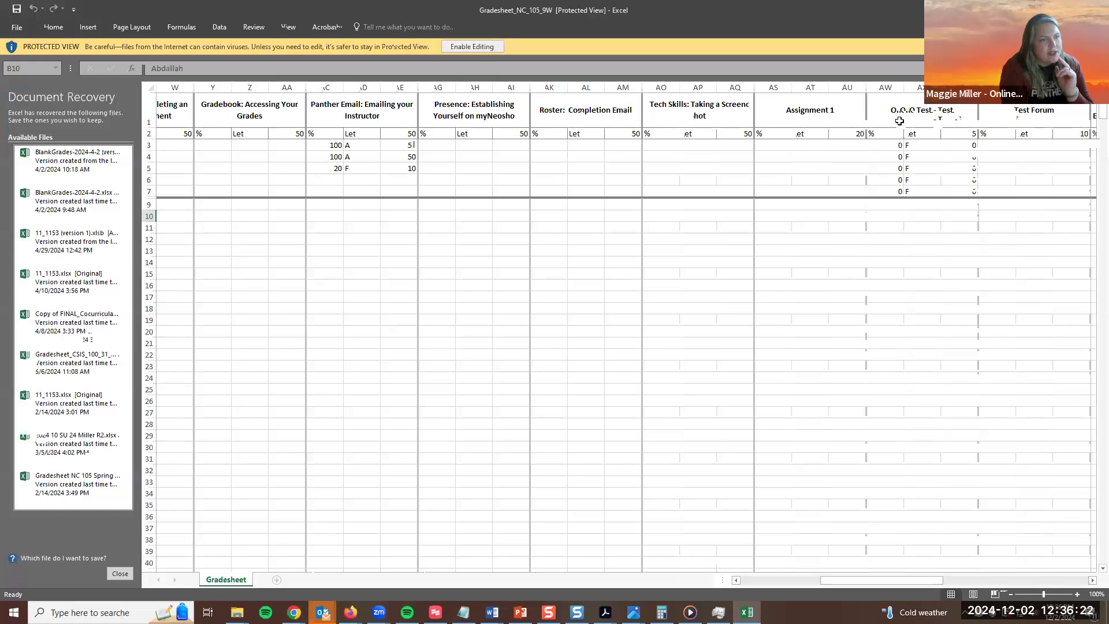
left_click_drag(887, 150, 957, 190)
left_click_drag(665, 145, 733, 188)
left_click_drag(893, 588, 763, 583)
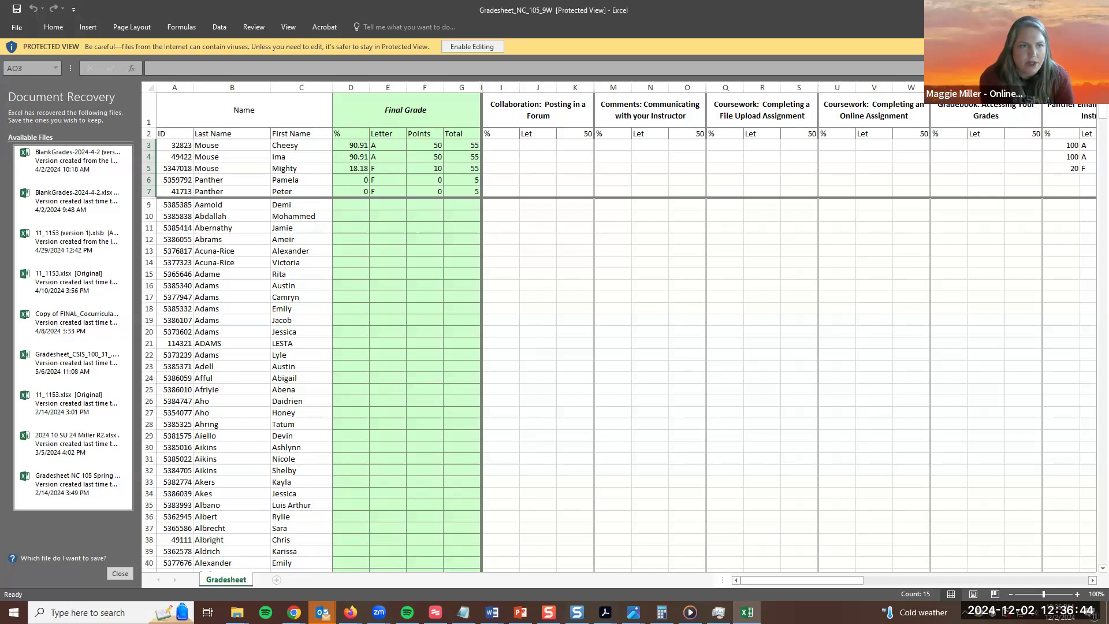
Close the gradesheet workbook, choosing to view the recovered files later.
left_click(1095, 10)
left_click(209, 149)
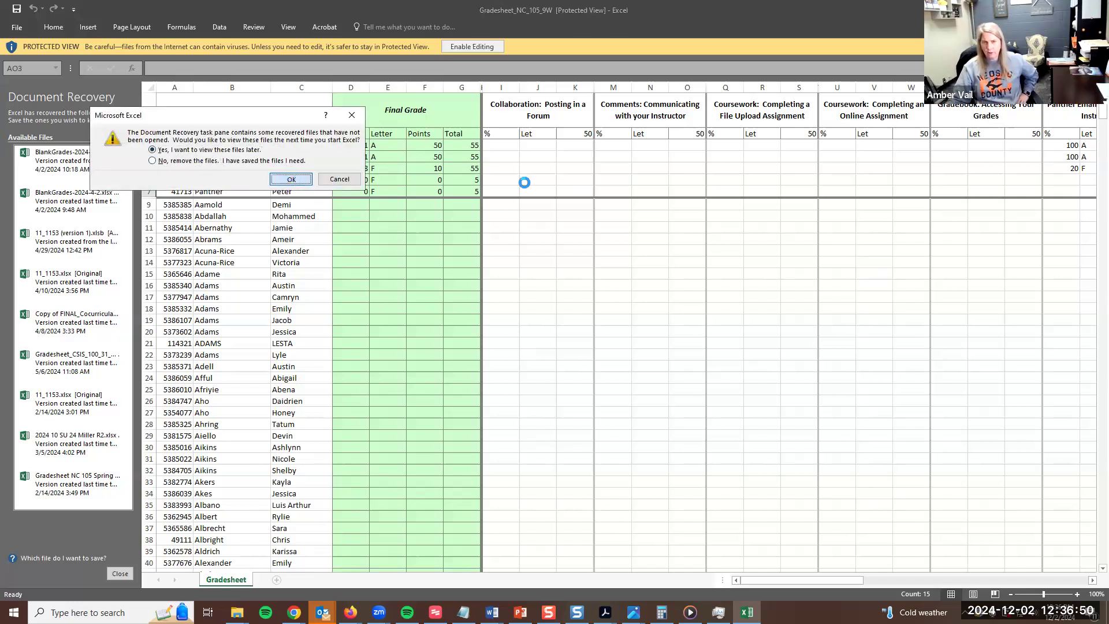
key("Return")
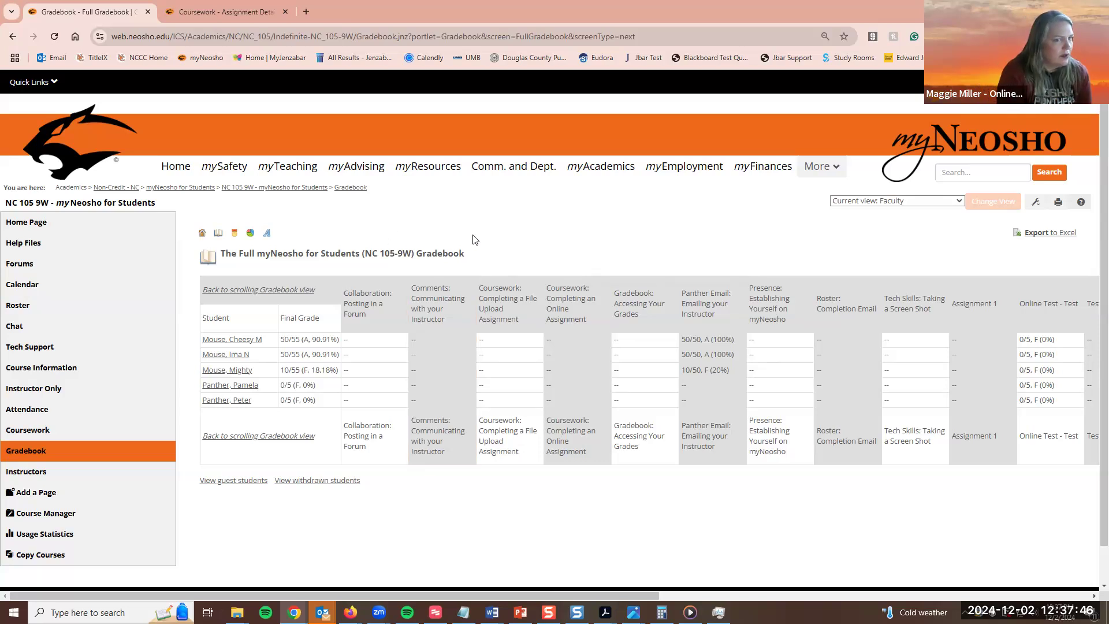
Open the Attendance evaluation's configuration from the Gradebook's Evaluations and review its name, point value and description.
left_click(202, 234)
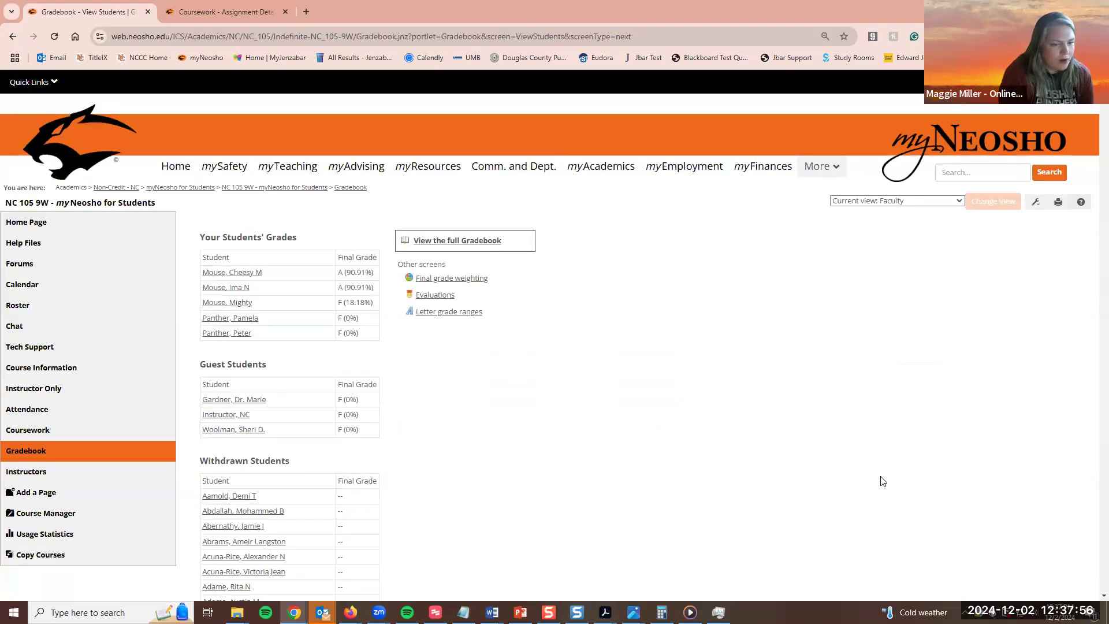
left_click(435, 295)
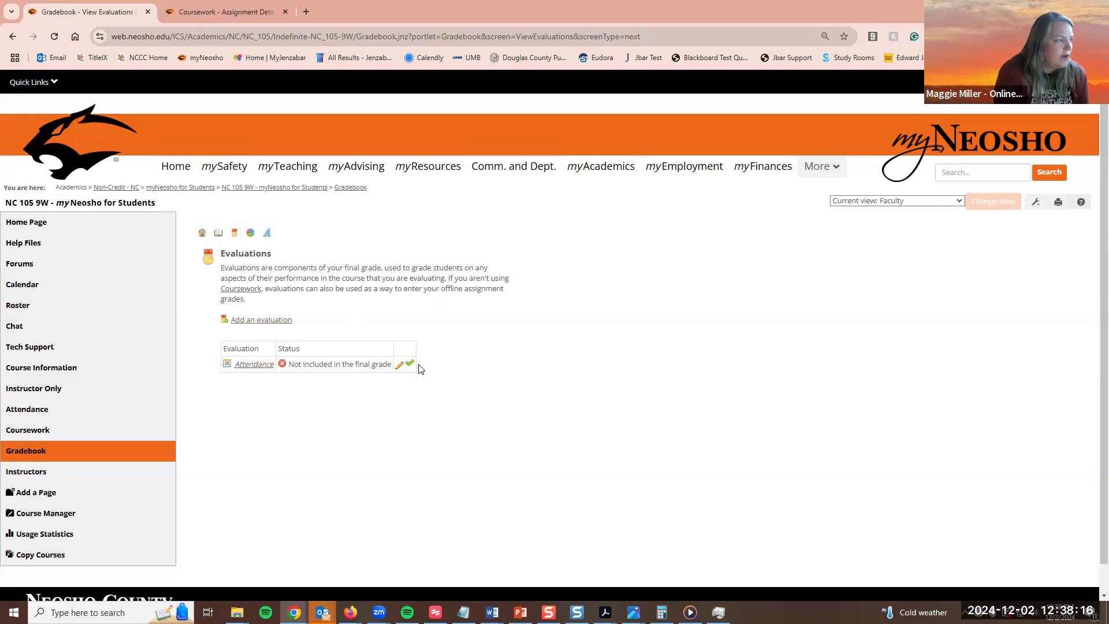
left_click(399, 366)
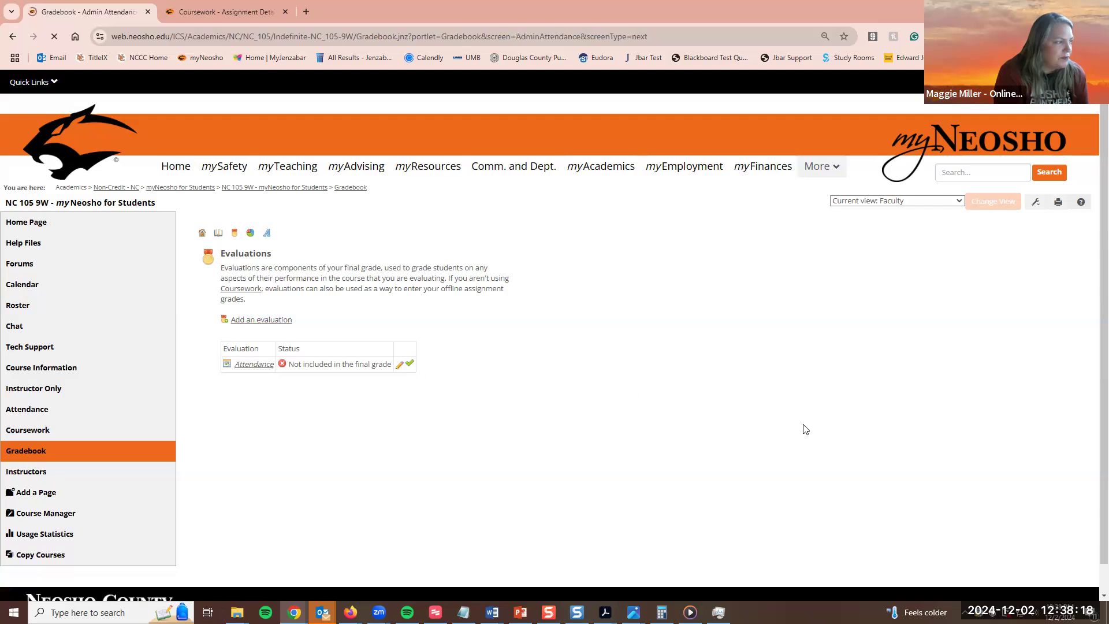
scroll(543, 363, "down", 3)
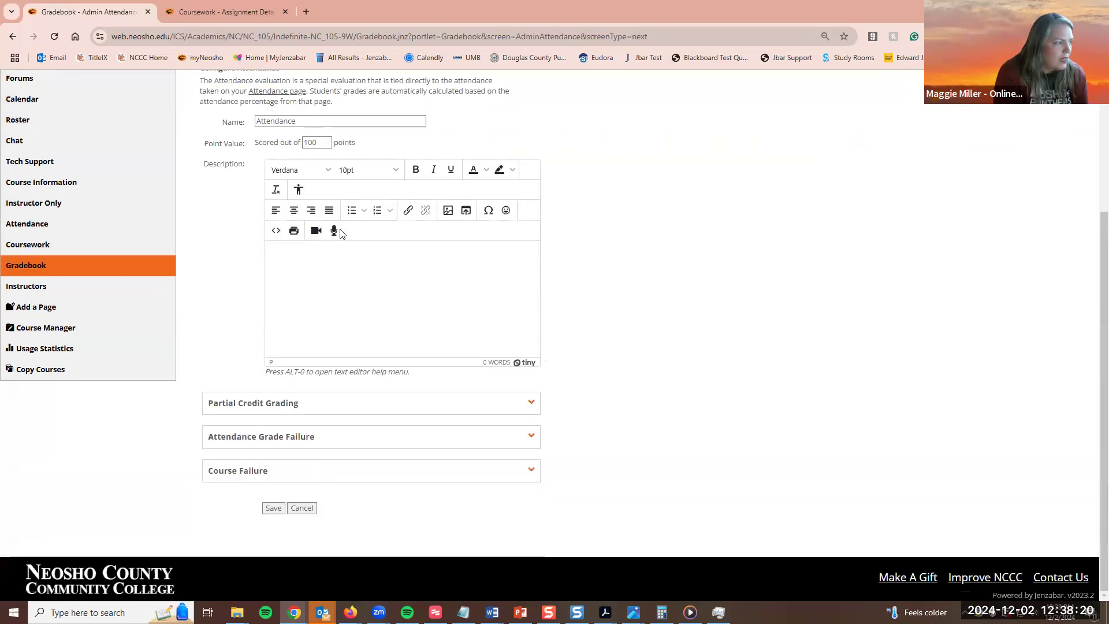
scroll(339, 231, "up", 3)
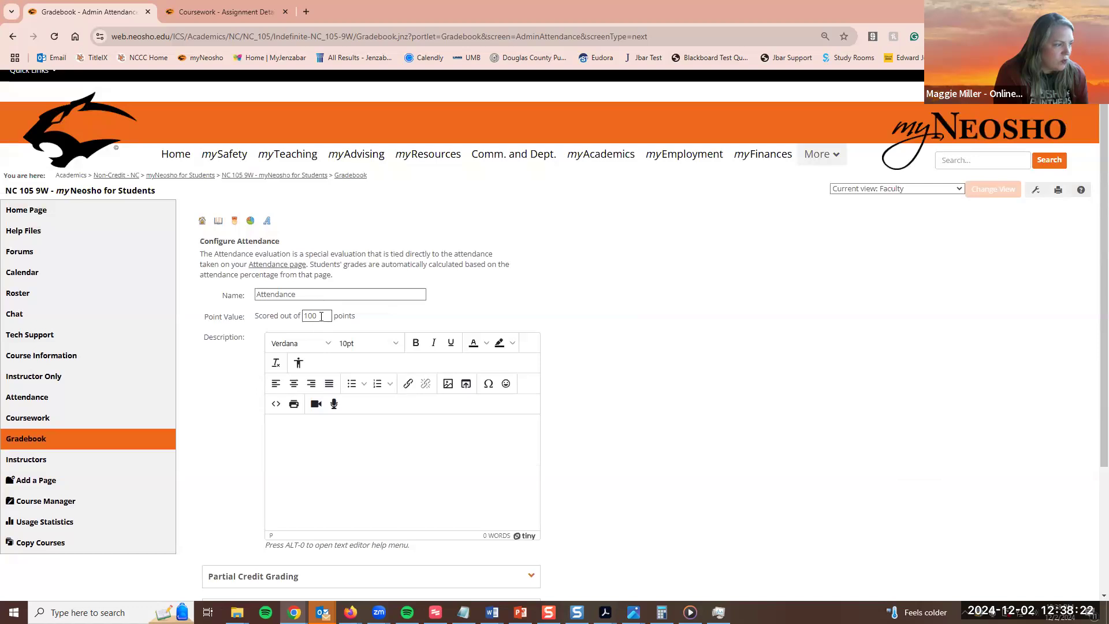
scroll(321, 317, "down", 1)
scroll(317, 364, "down", 1)
left_click(291, 349)
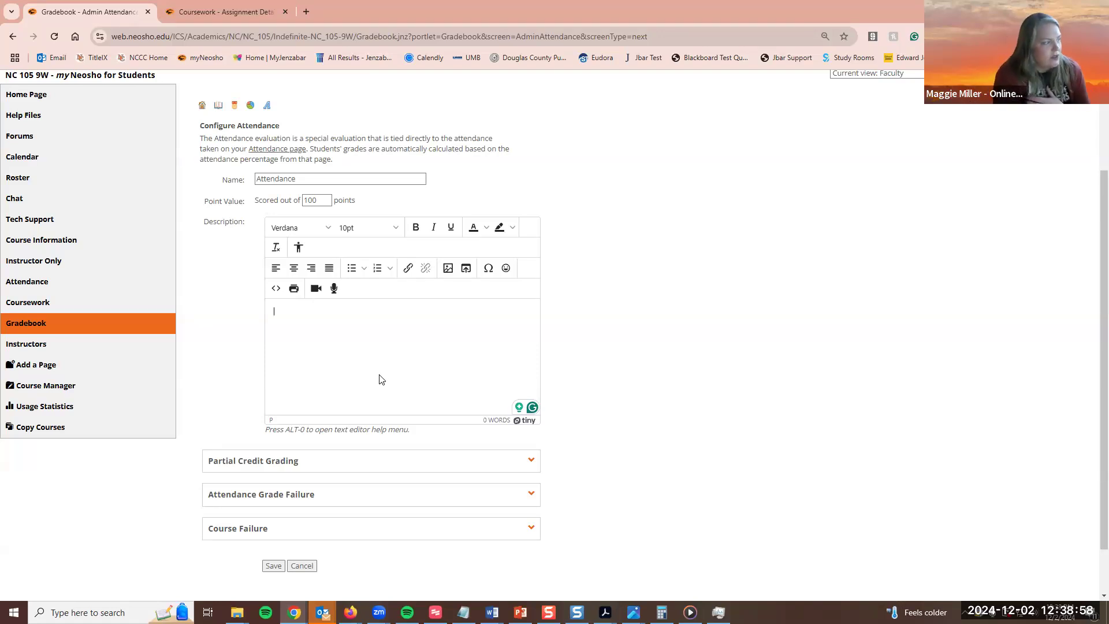
Expand the Partial Credit Grading section, examine its No Credit rules for tardy and left-early sessions, and collapse it.
scroll(378, 376, "down", 1)
left_click(531, 404)
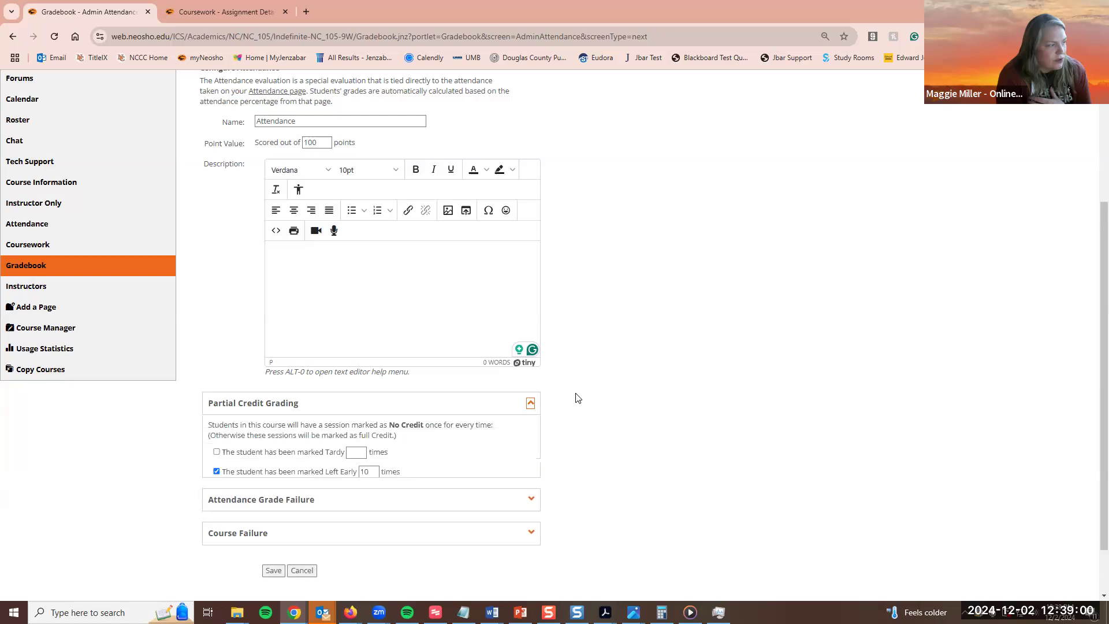
scroll(491, 376, "down", 1)
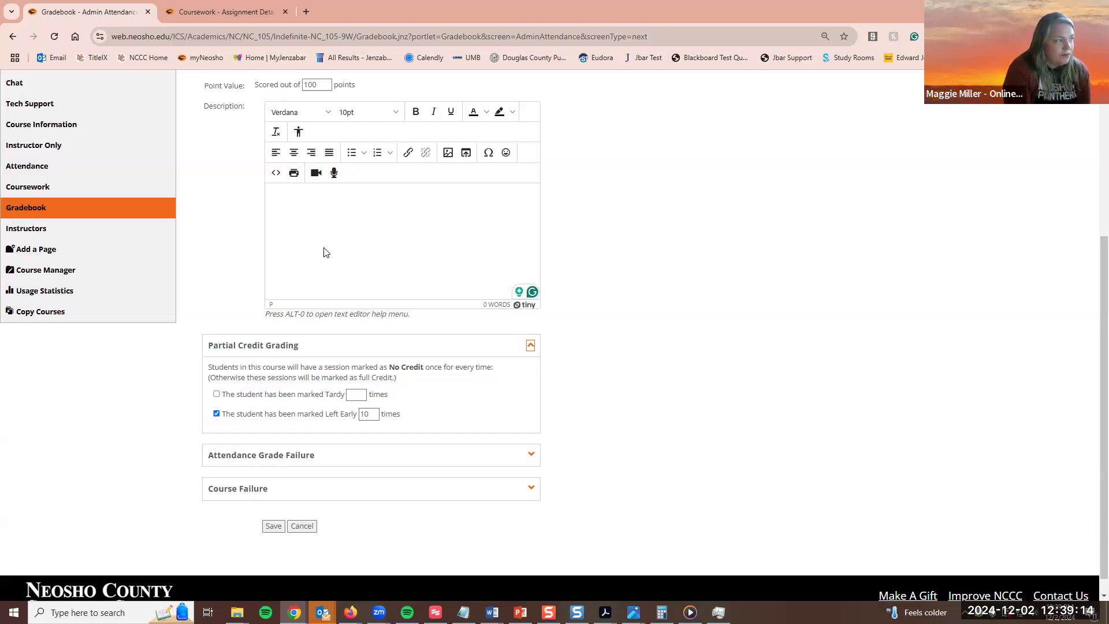
scroll(263, 89, "up", 2)
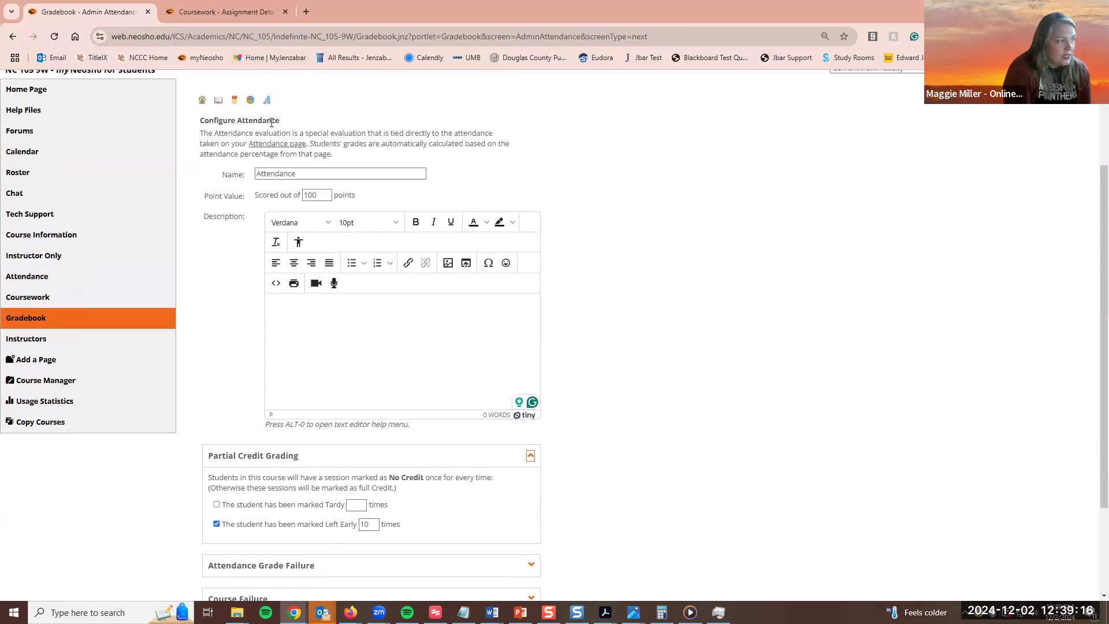
scroll(208, 316, "up", 1)
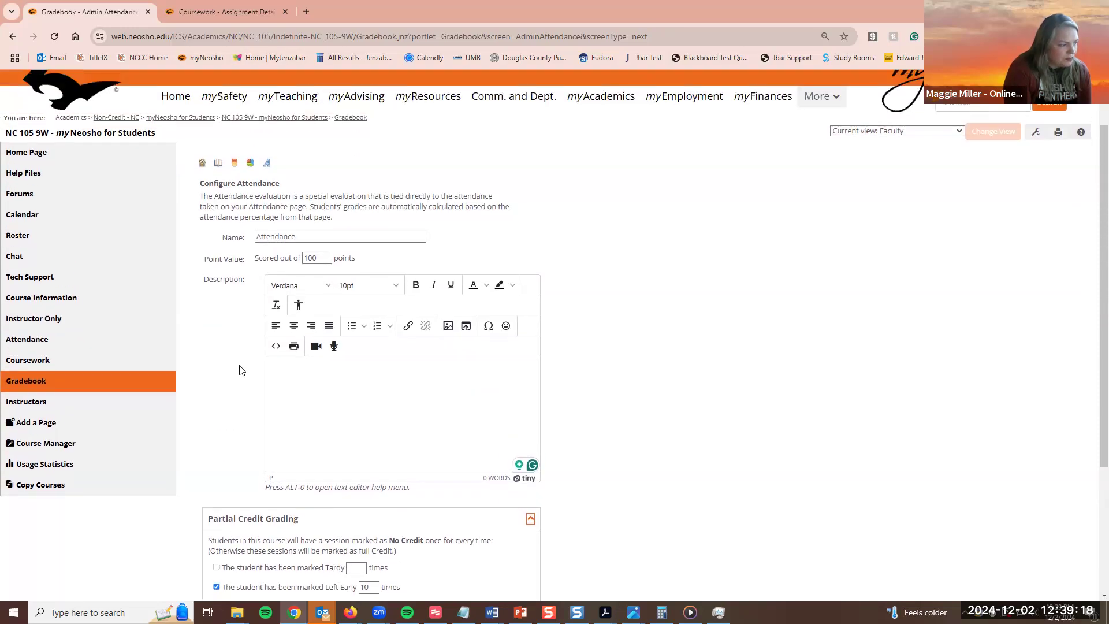
scroll(242, 371, "down", 2)
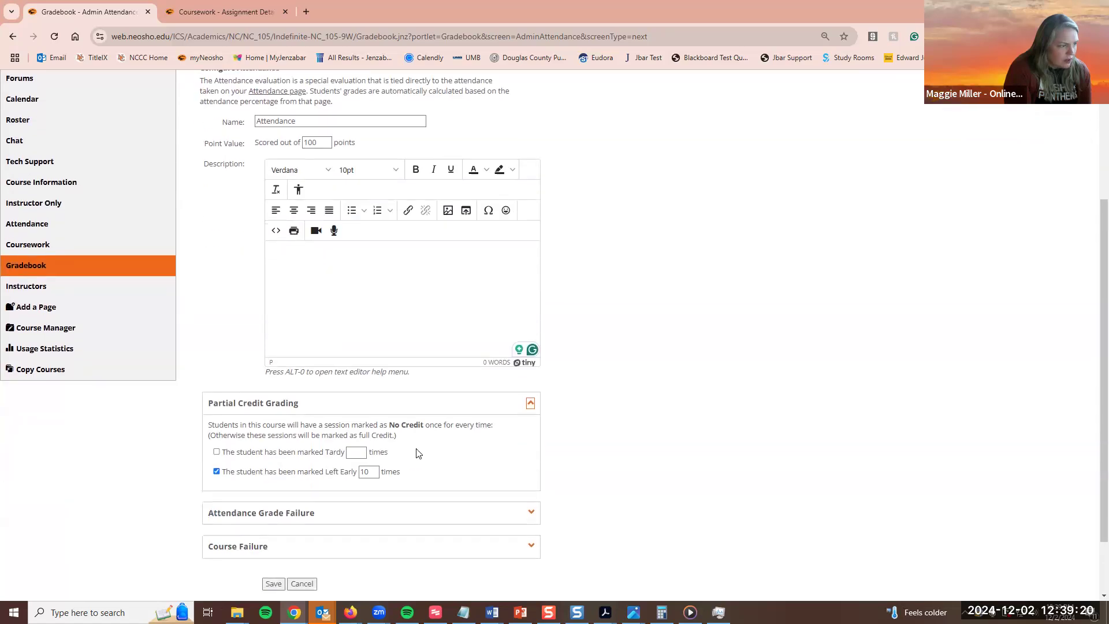
left_click_drag(393, 425, 444, 425)
left_click(605, 513)
scroll(577, 362, "down", 1)
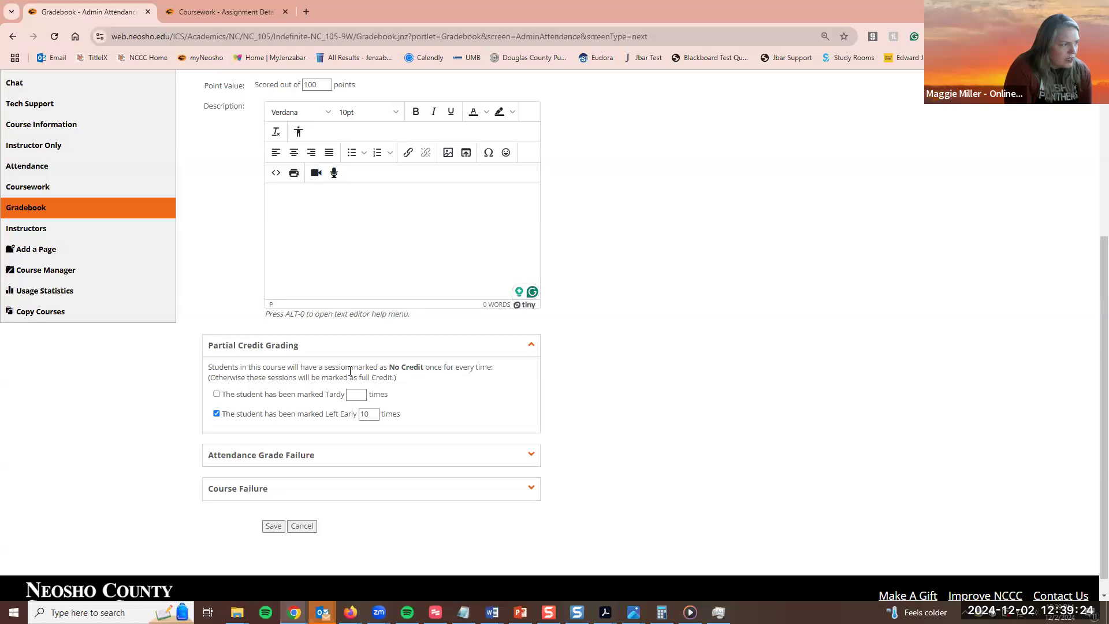
left_click_drag(389, 370, 444, 370)
left_click(579, 386)
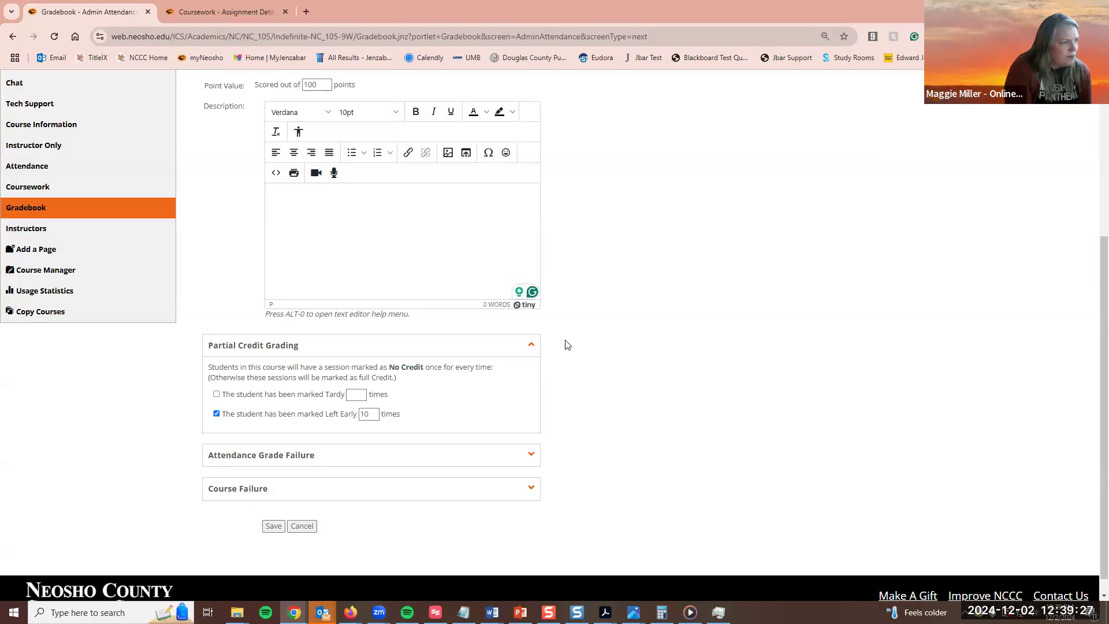
left_click(531, 345)
Expand the Attendance Grade Failure section and examine its 0% rule and the unexcused absence limit.
left_click(532, 439)
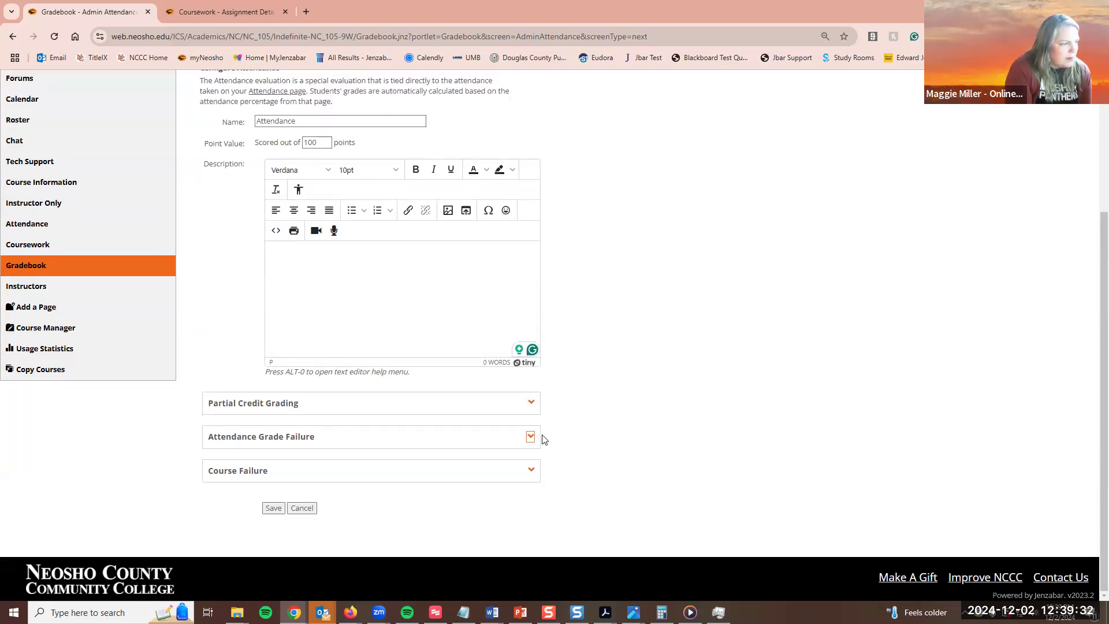
scroll(557, 358, "down", 2)
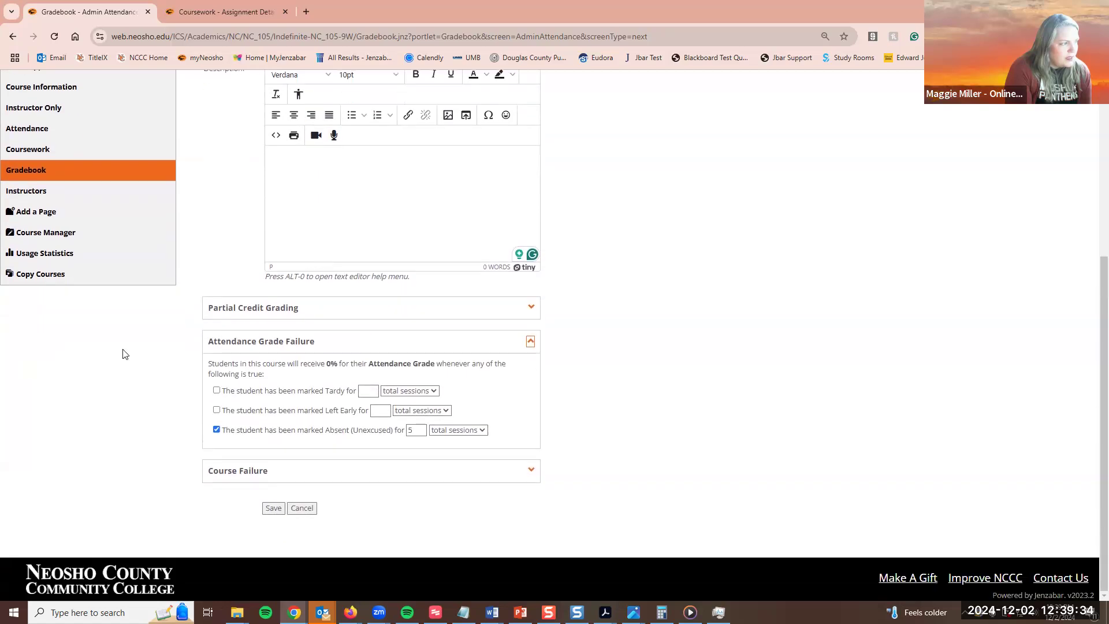
left_click_drag(251, 342, 331, 365)
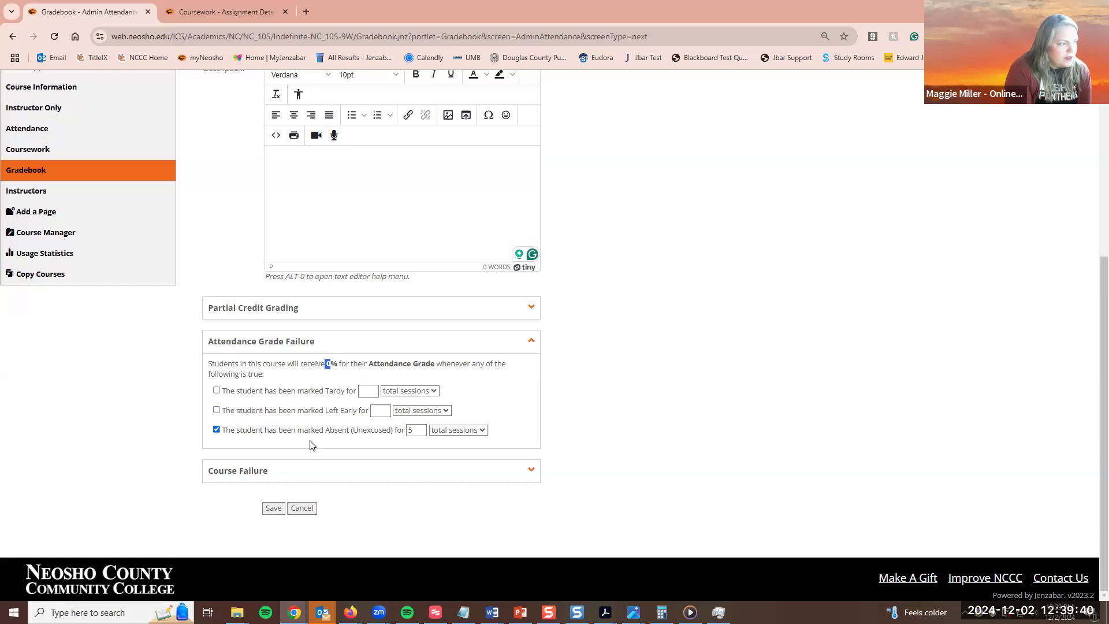
left_click_drag(352, 434, 394, 434)
left_click(416, 430)
left_click(676, 418)
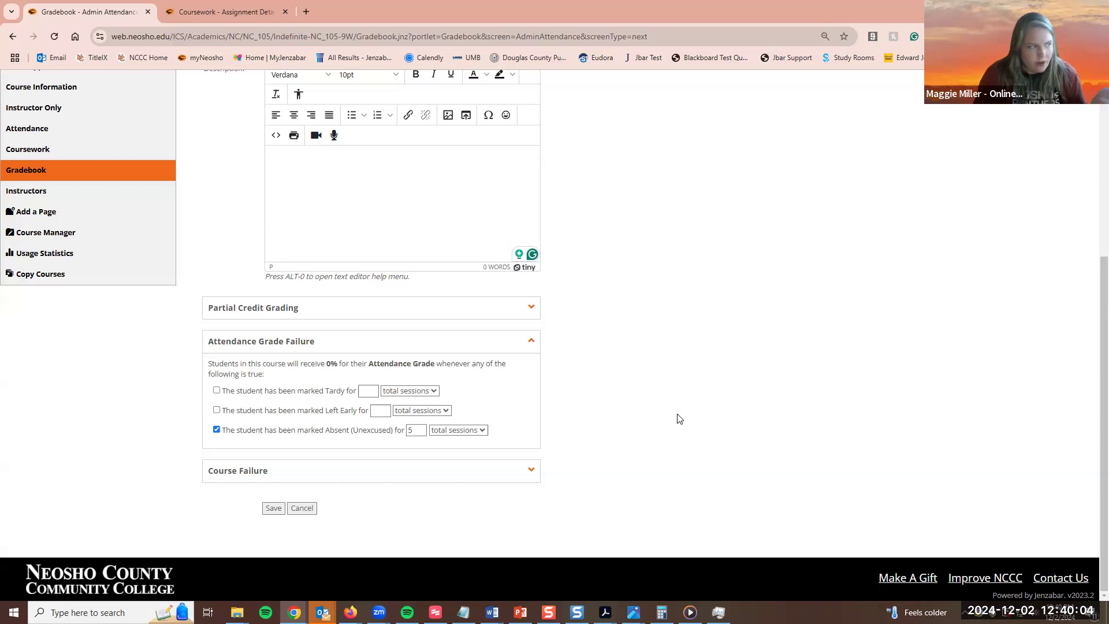
left_click(421, 430)
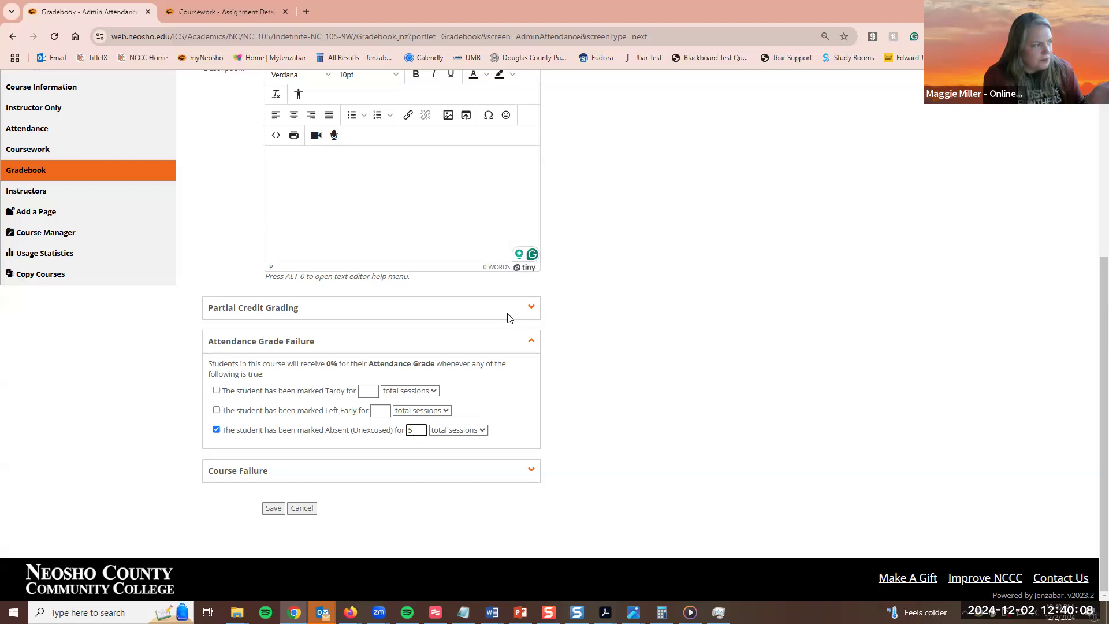
Enable the Tardy and Left Early conditions for attendance grade failure at 10 total sessions each, and collapse the section.
left_click(217, 411)
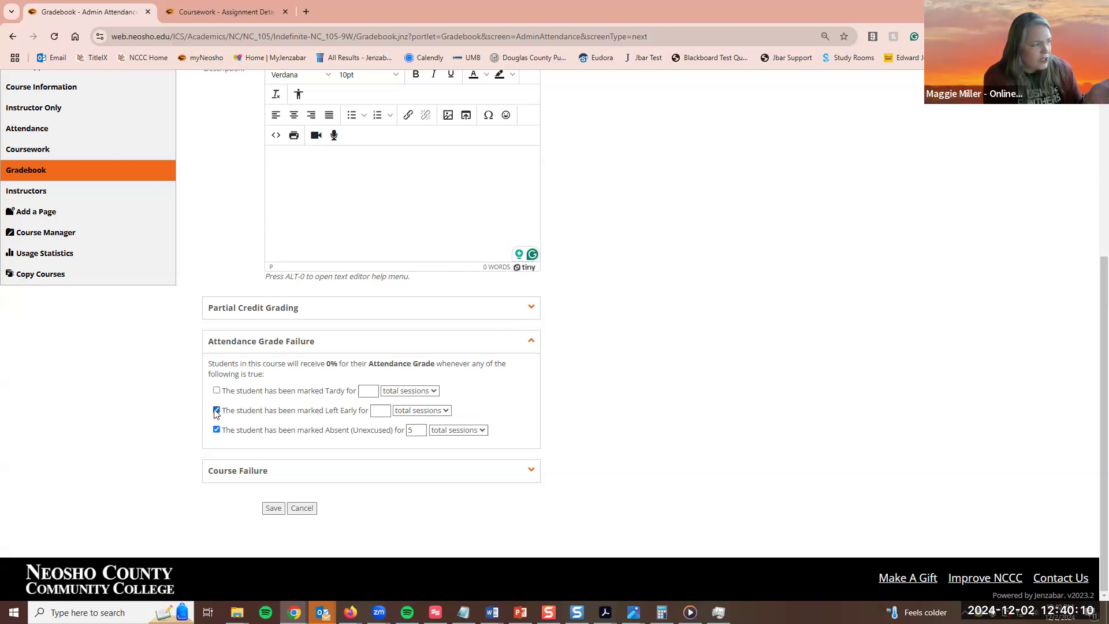
left_click(217, 391)
left_click(384, 412)
left_click(368, 391)
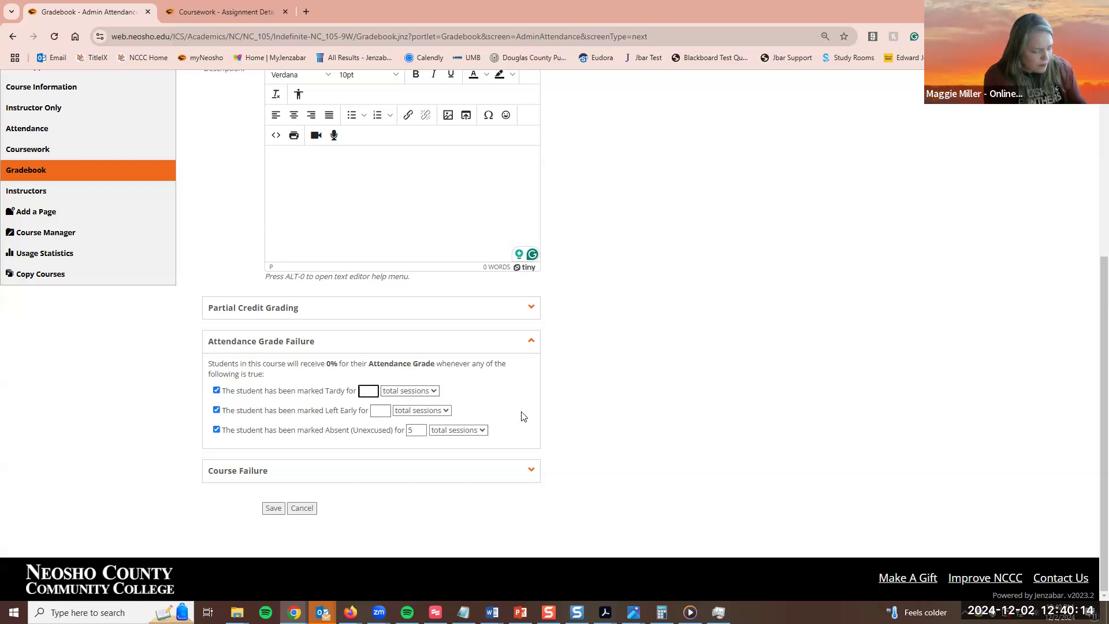
type("10")
left_click(382, 414)
type("10")
left_click(538, 410)
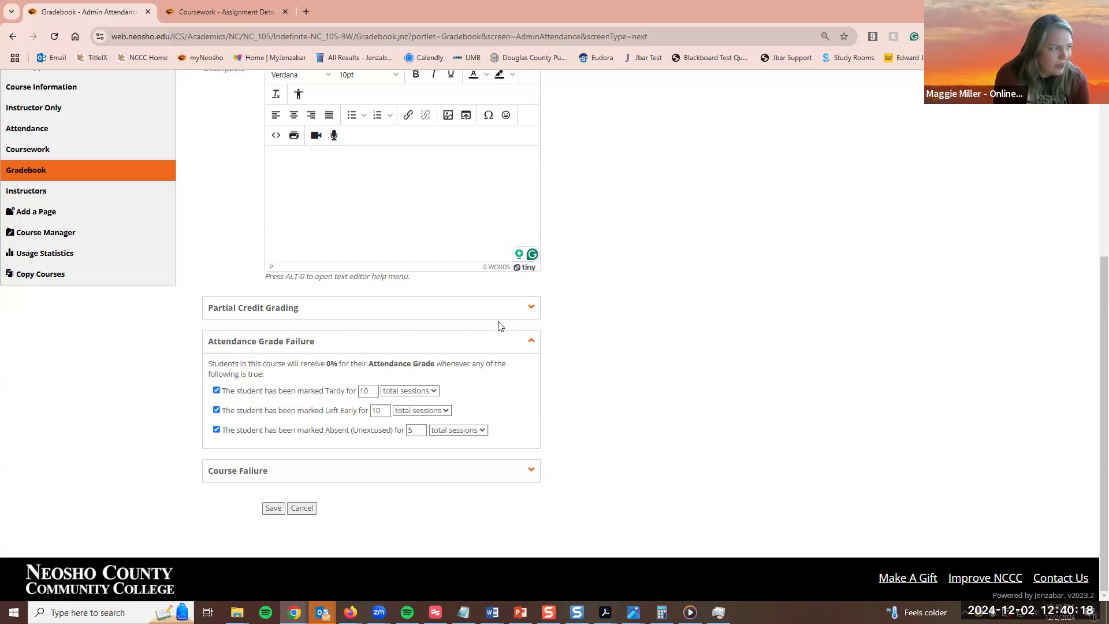
left_click(532, 342)
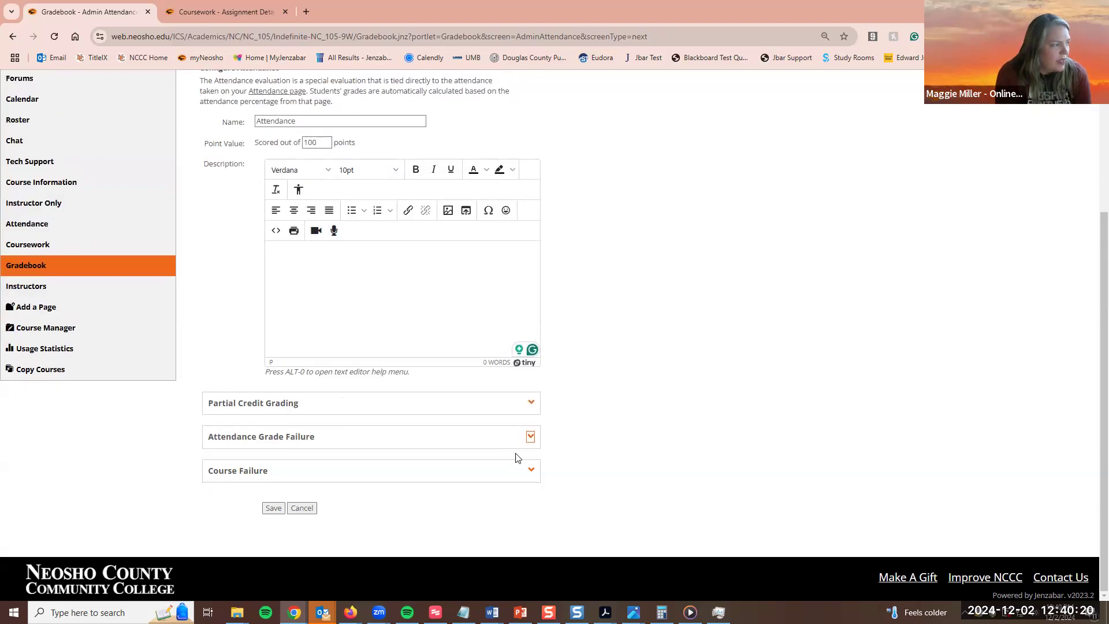
Review the Course Failure rules for the final course grade and save the attendance settings.
left_click(532, 470)
scroll(646, 312, "down", 2)
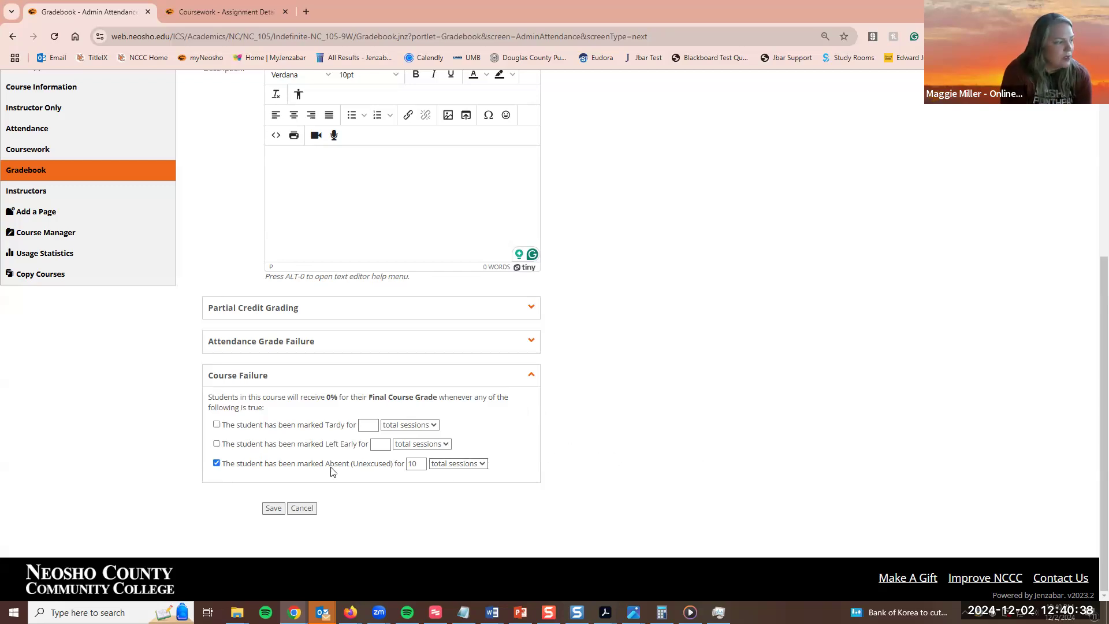
left_click(272, 508)
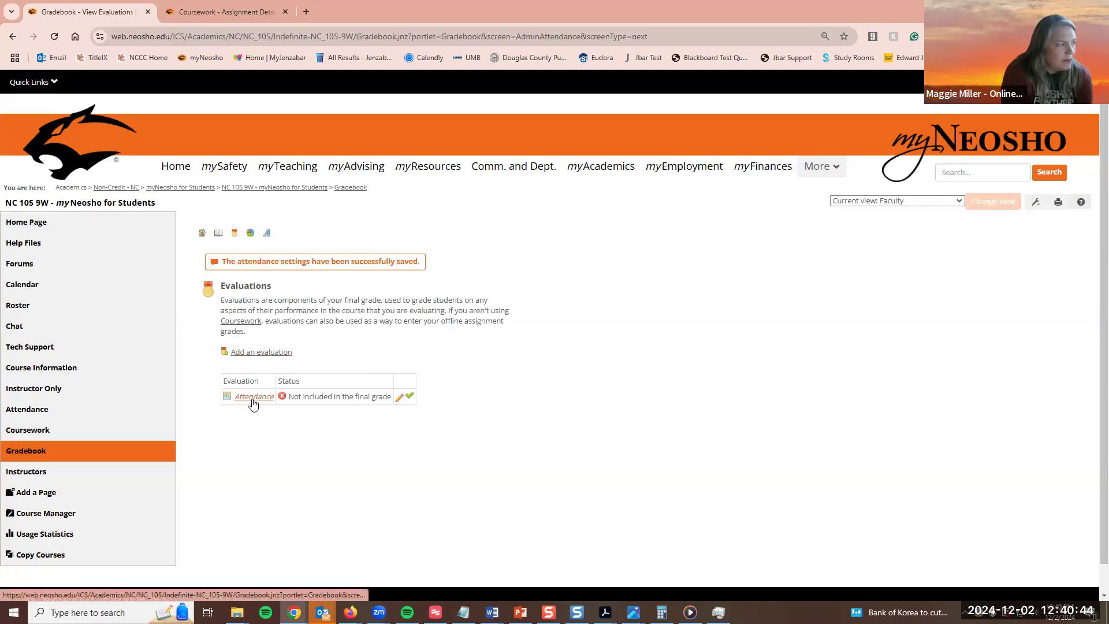
left_click(400, 397)
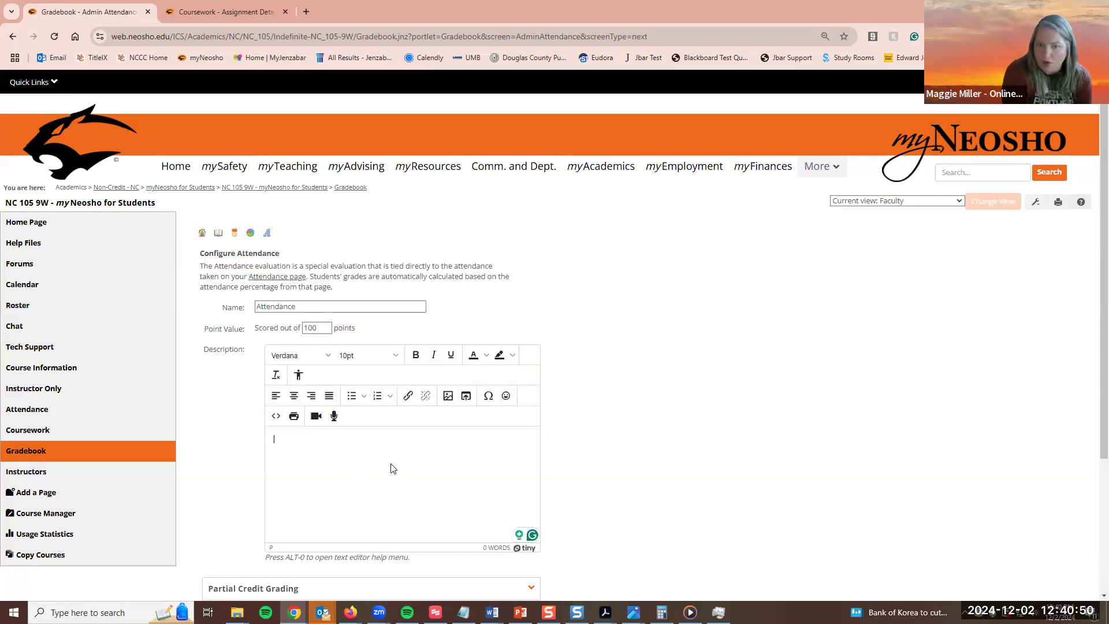
scroll(696, 443, "down", 3)
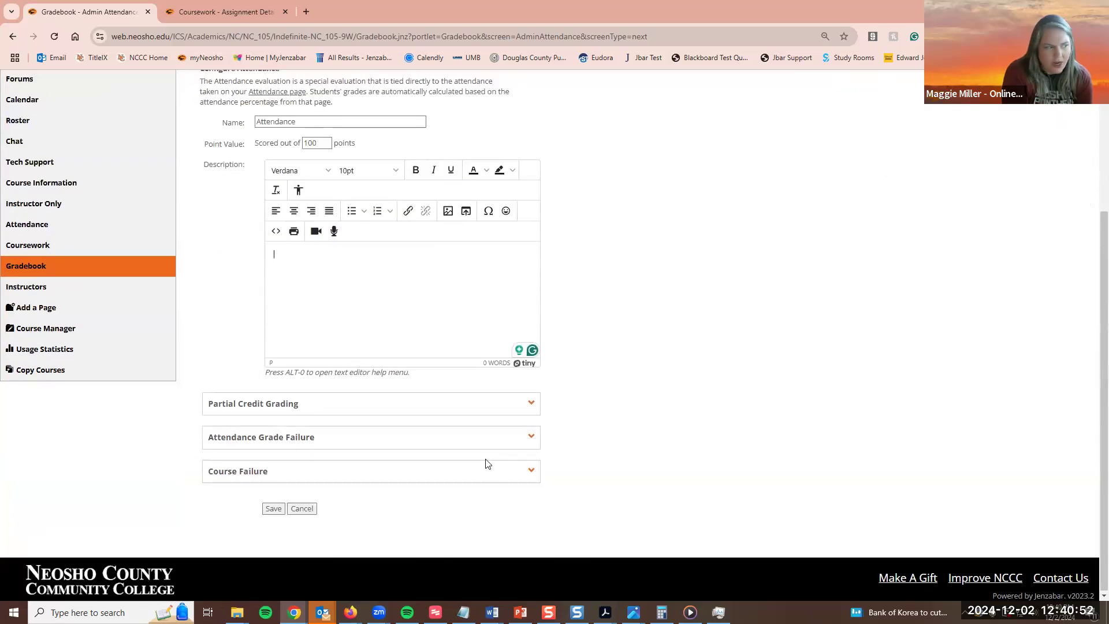
left_click(302, 508)
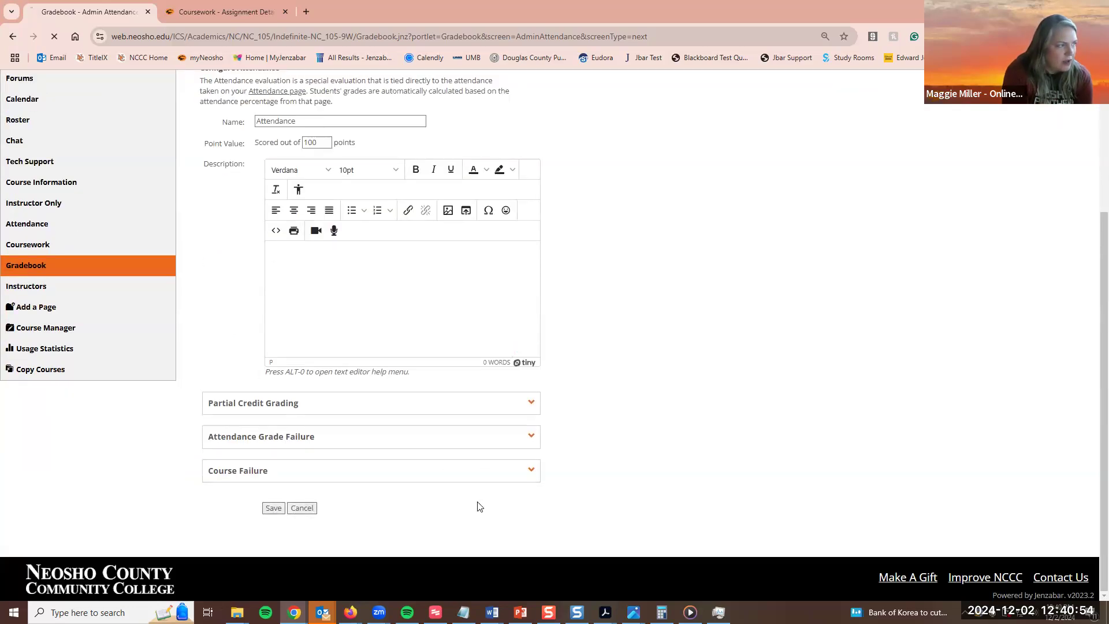
Open the Attendance evaluation and view each student's attendance status and grade.
left_click(254, 364)
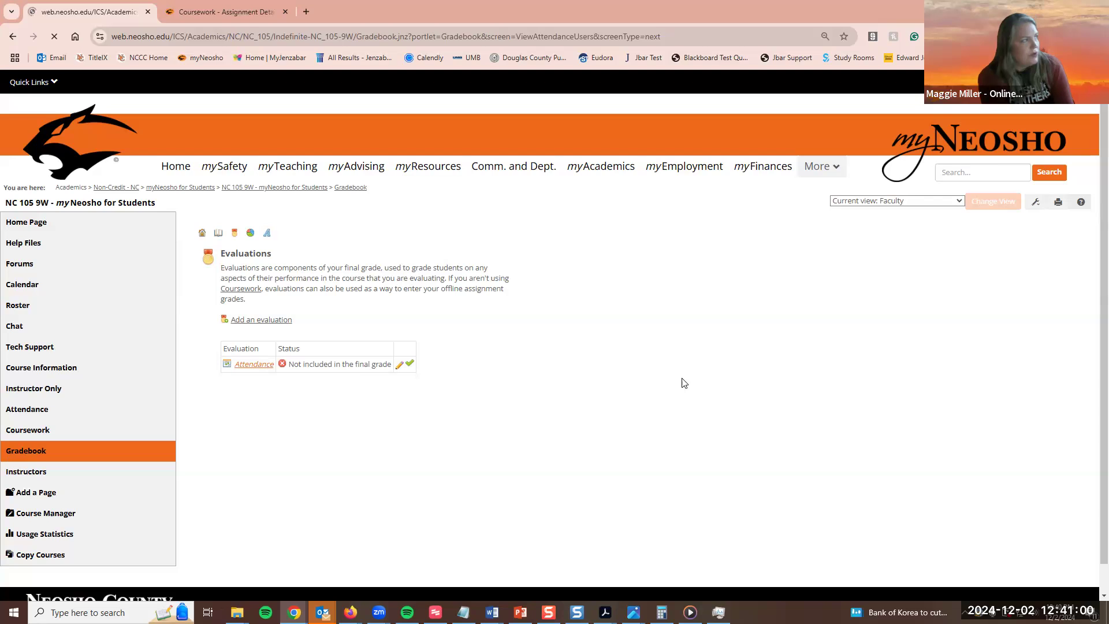
scroll(601, 376, "down", 3)
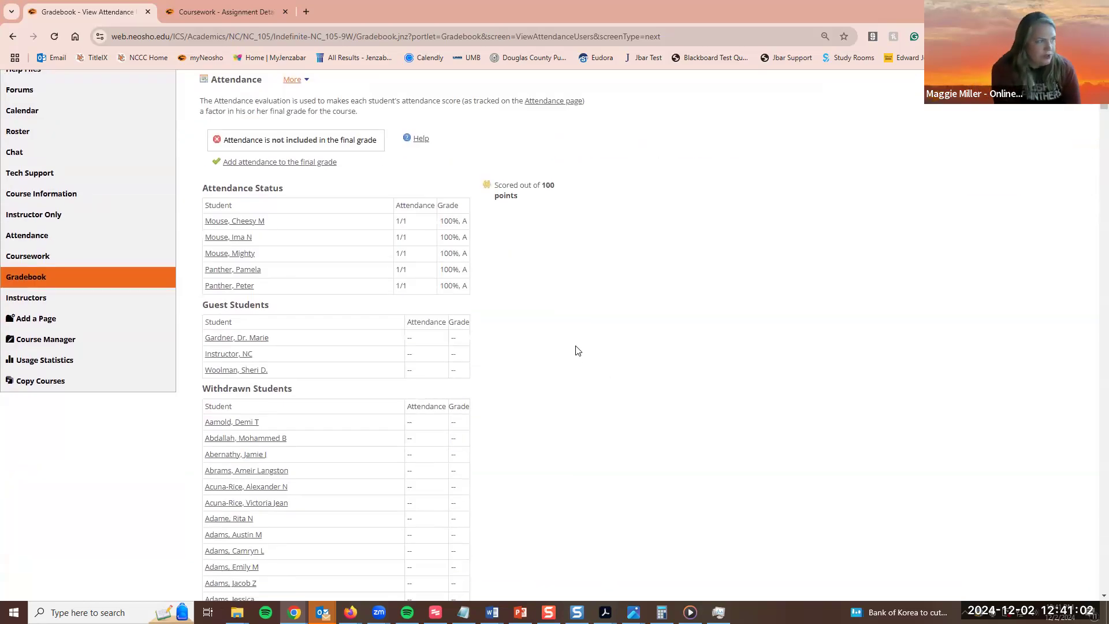
Examine the first listed student's attended-to-total session ratio and percentage grade in the Attendance Status table.
scroll(576, 349, "down", 1)
scroll(547, 322, "up", 3)
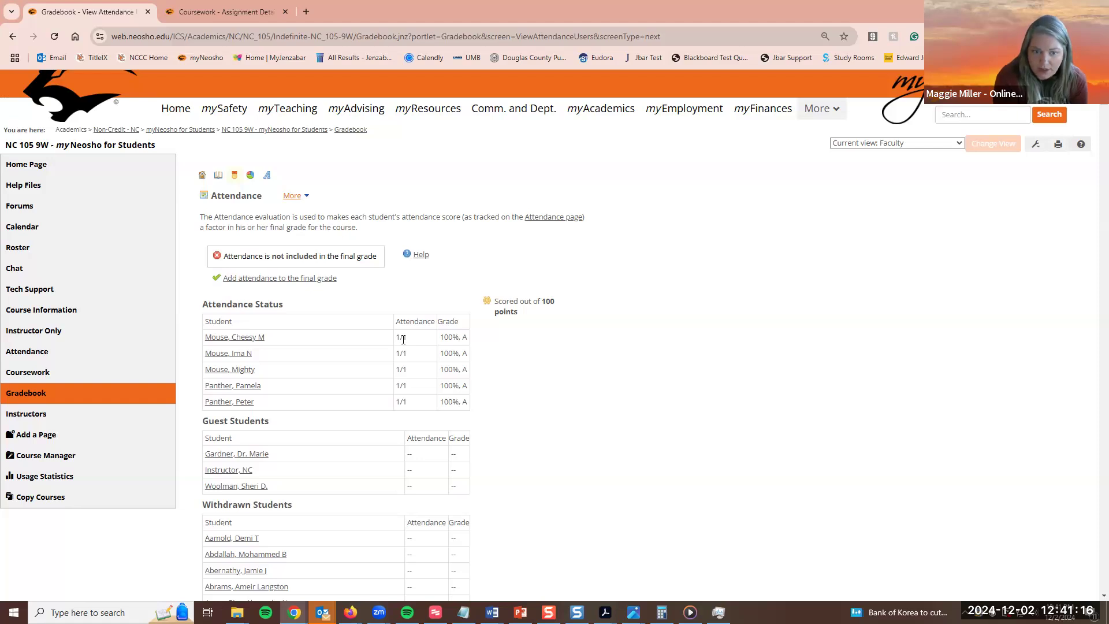
left_click_drag(403, 338, 410, 341)
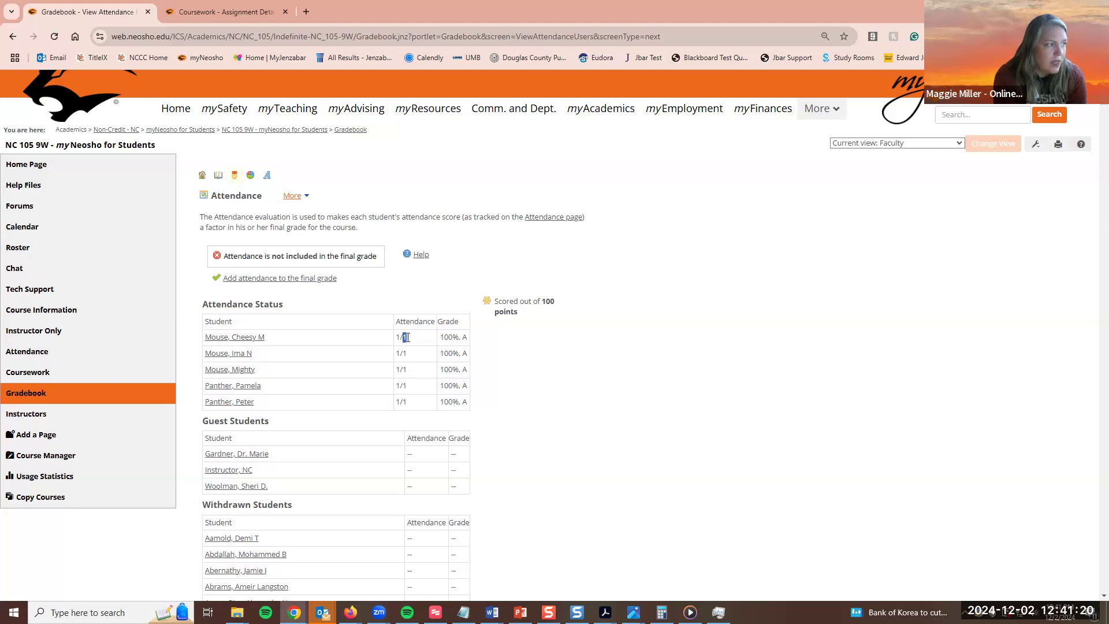
left_click_drag(397, 338, 401, 338)
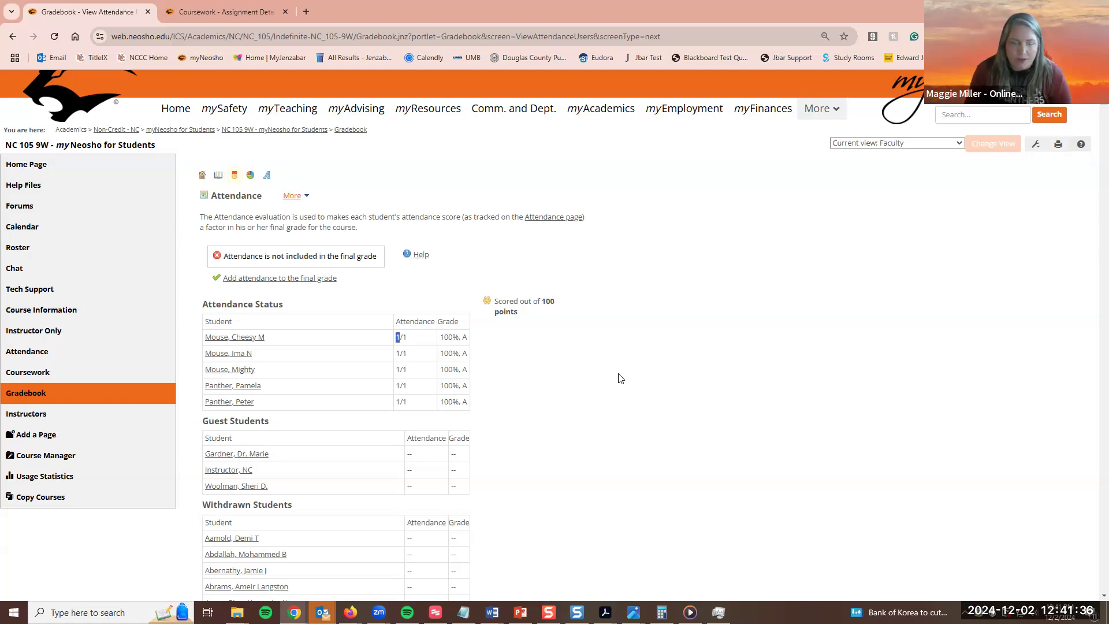
left_click(398, 340)
left_click_drag(397, 340, 405, 338)
left_click(403, 339)
left_click(407, 342)
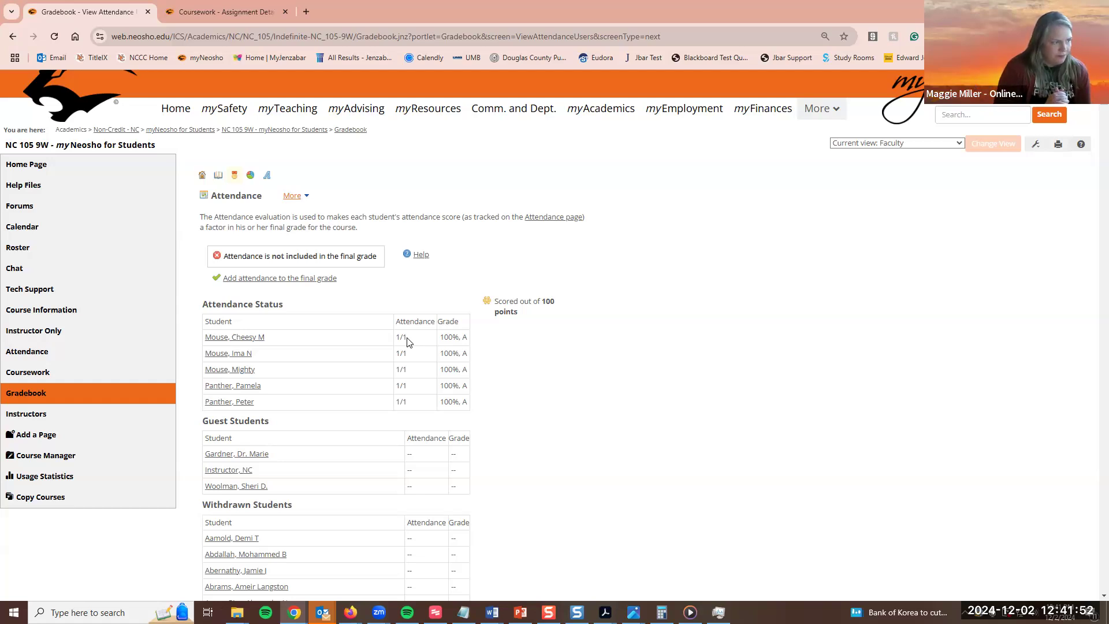
left_click_drag(441, 337, 459, 337)
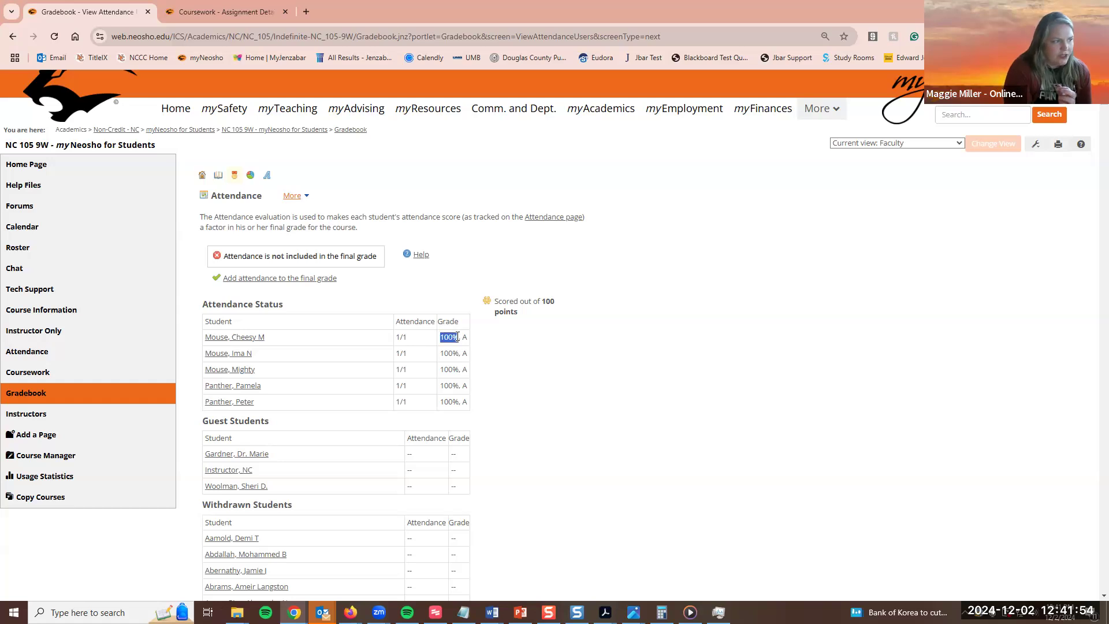
left_click(536, 356)
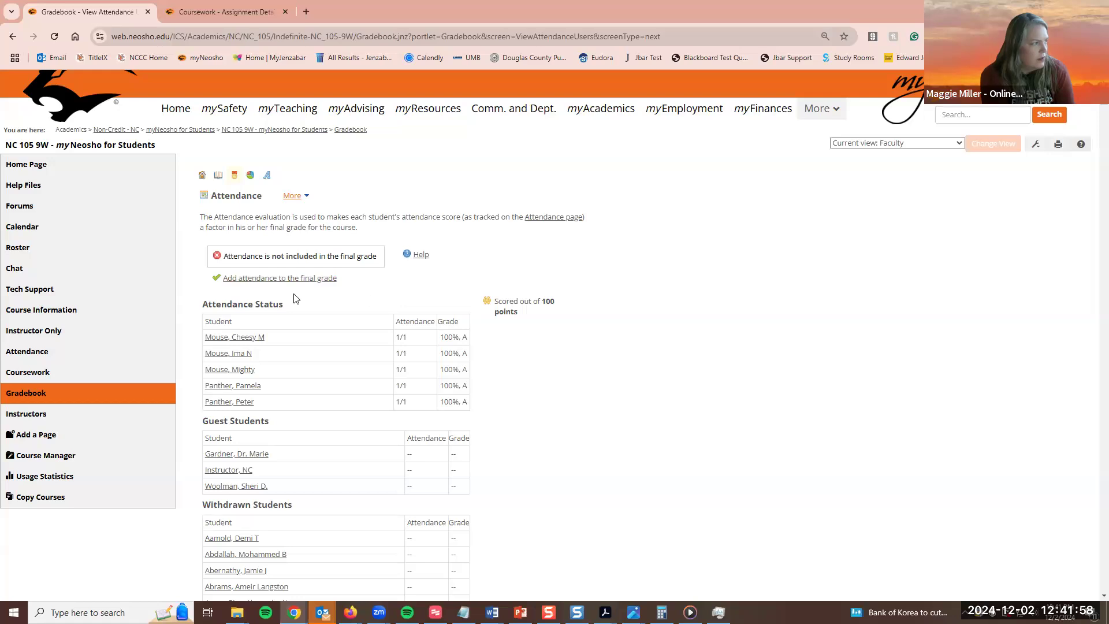
Add attendance to the final grade, remove it, add it again, and check its inclusion status.
left_click(280, 283)
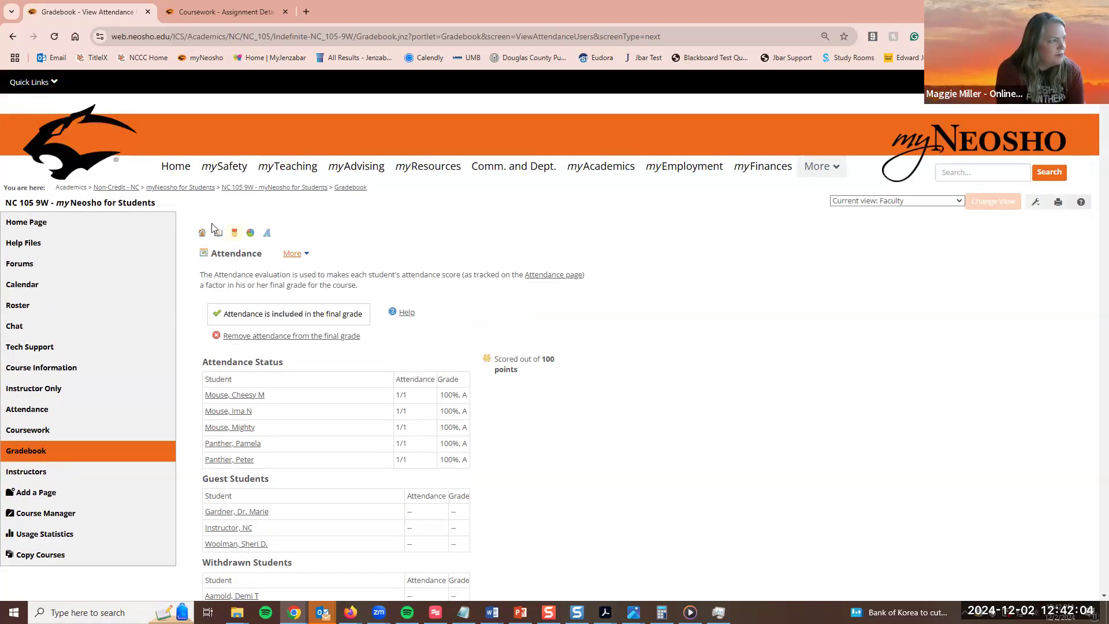
left_click(241, 340)
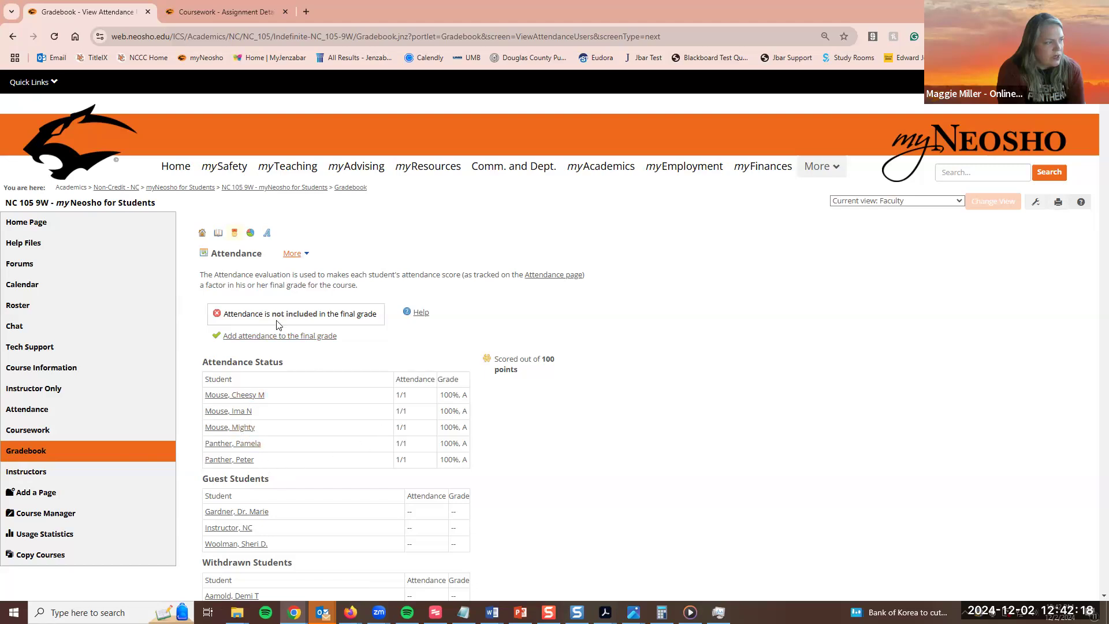
left_click(254, 336)
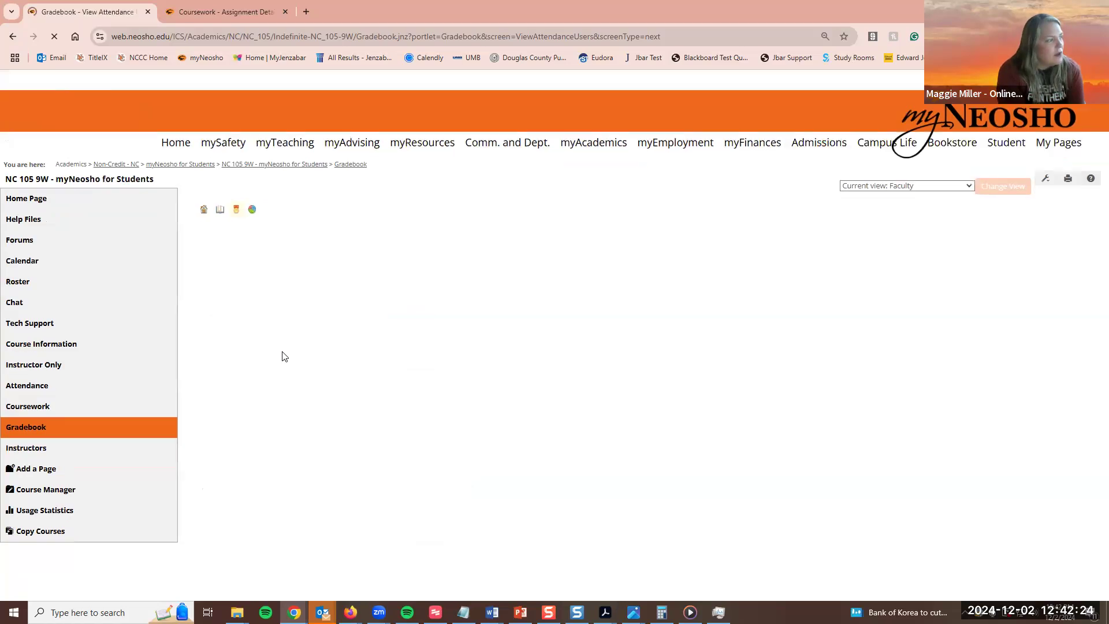
left_click_drag(215, 314, 367, 323)
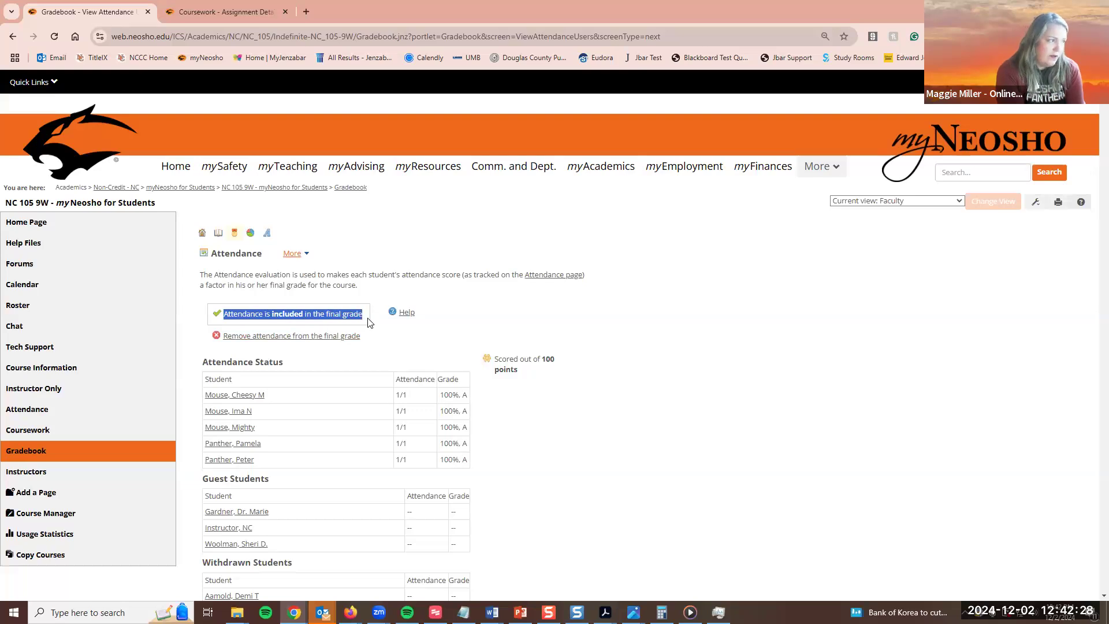
left_click(420, 354)
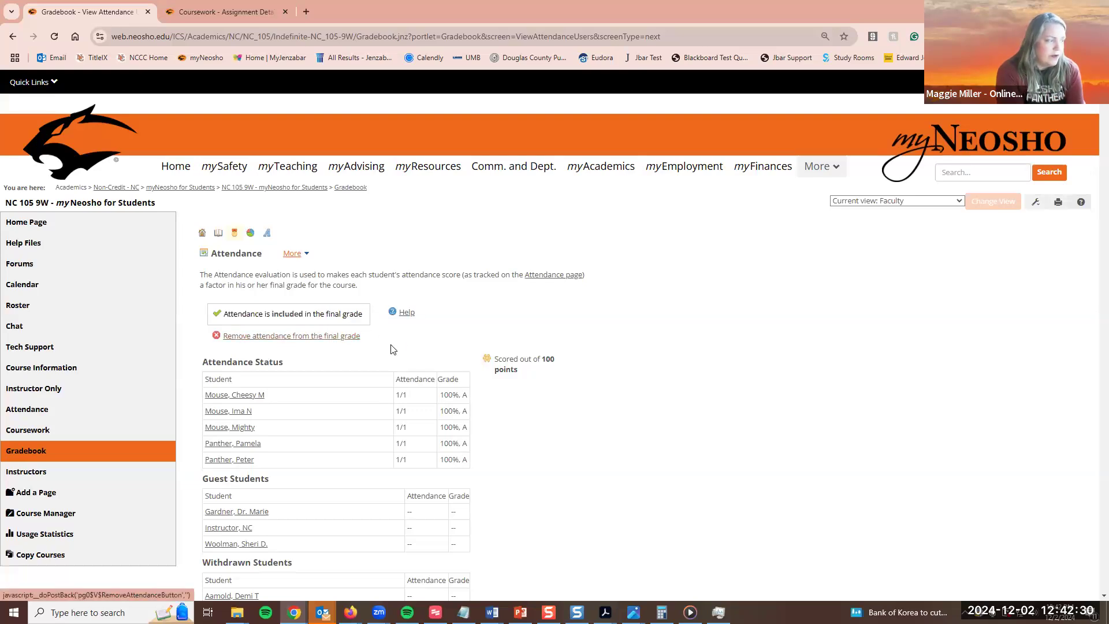
scroll(391, 362, "down", 10)
scroll(401, 359, "up", 10)
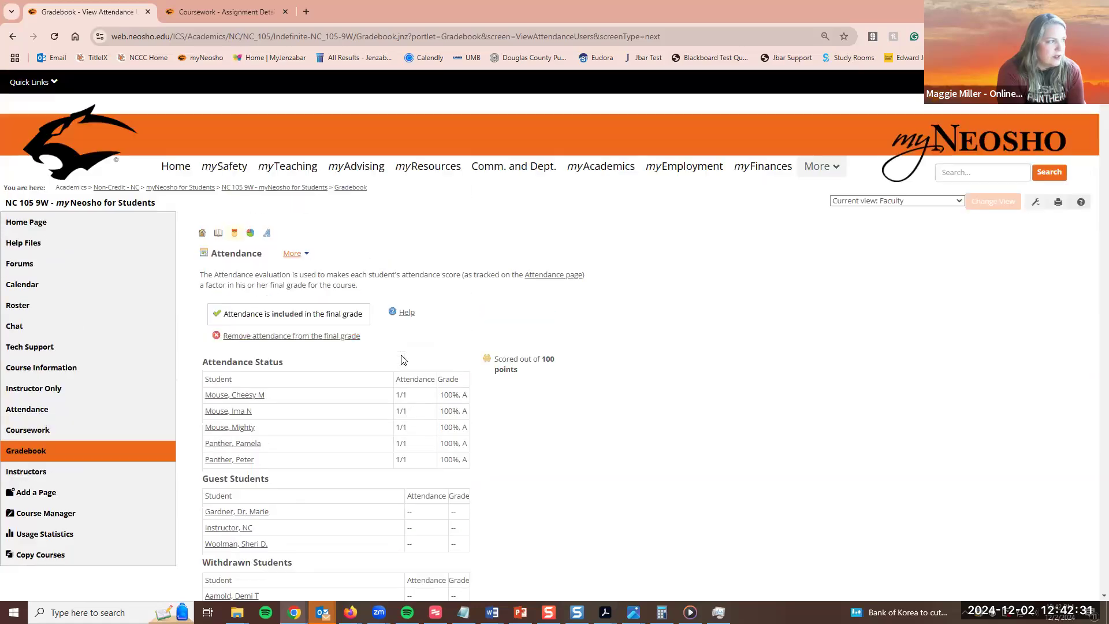
Return to the student grades list, open the first student's grade details and examine the Attendance entry under Assignment Grades.
left_click(299, 260)
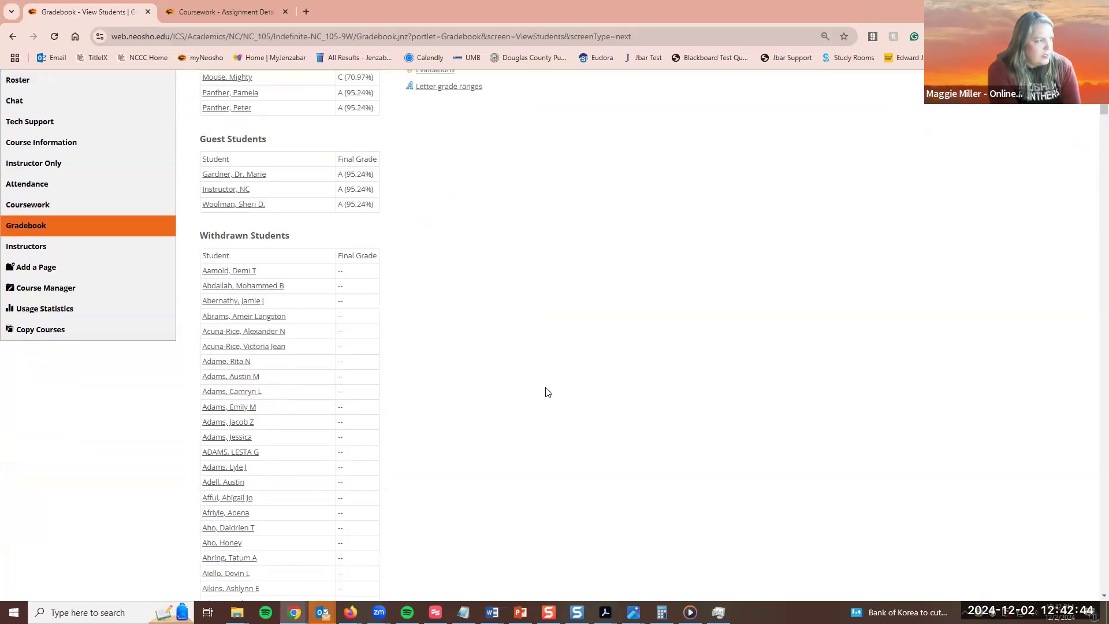
left_click(241, 277)
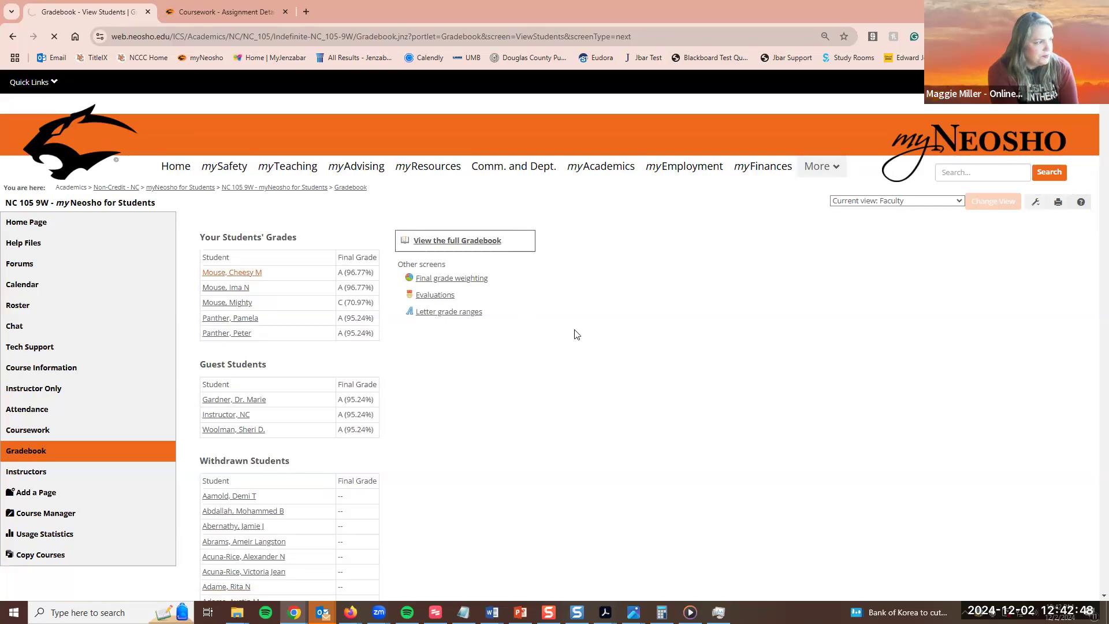
scroll(672, 362, "down", 3)
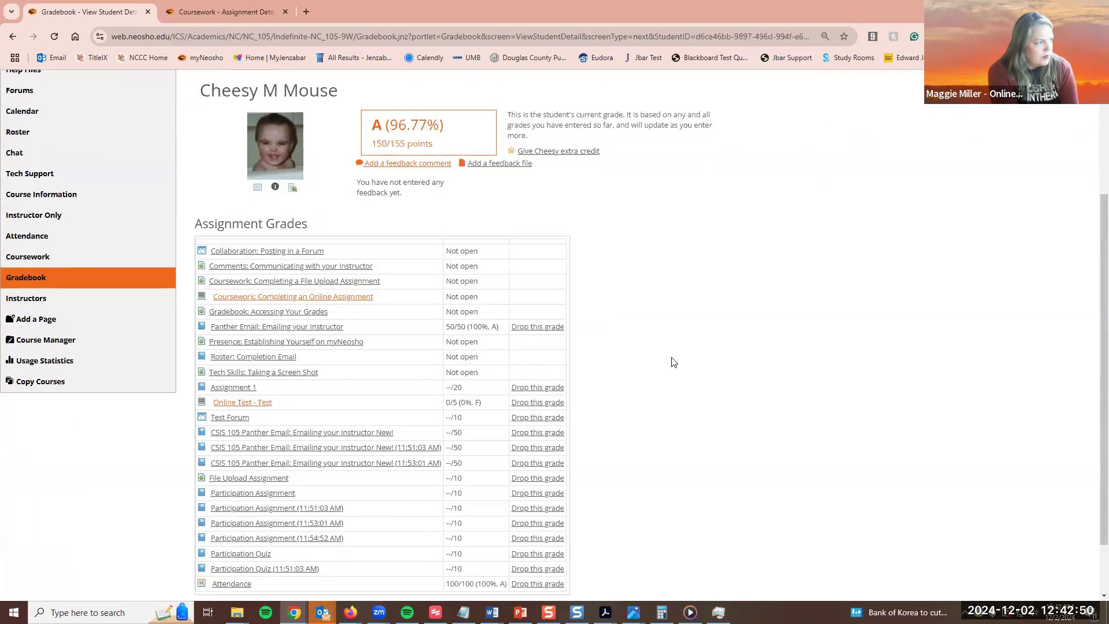
scroll(672, 362, "down", 2)
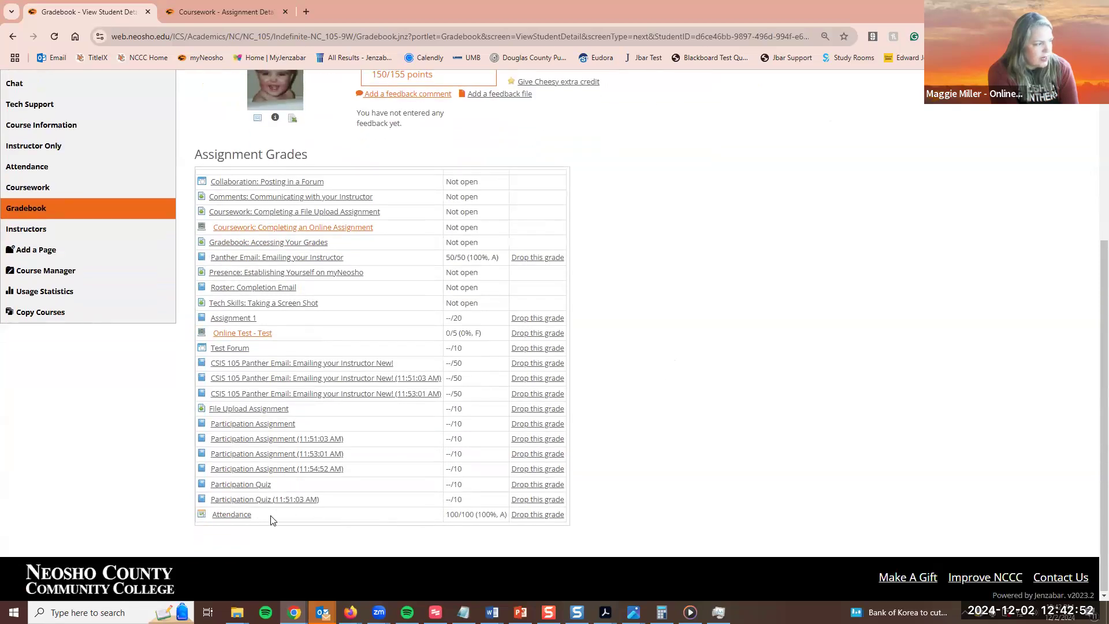
left_click_drag(396, 527, 396, 522)
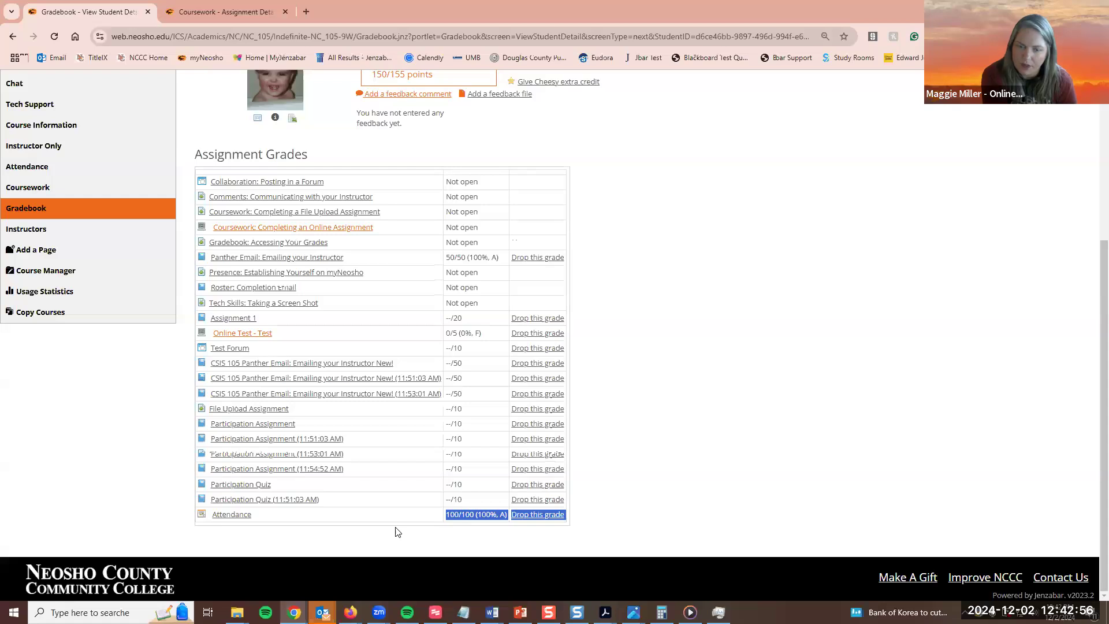
left_click(622, 529)
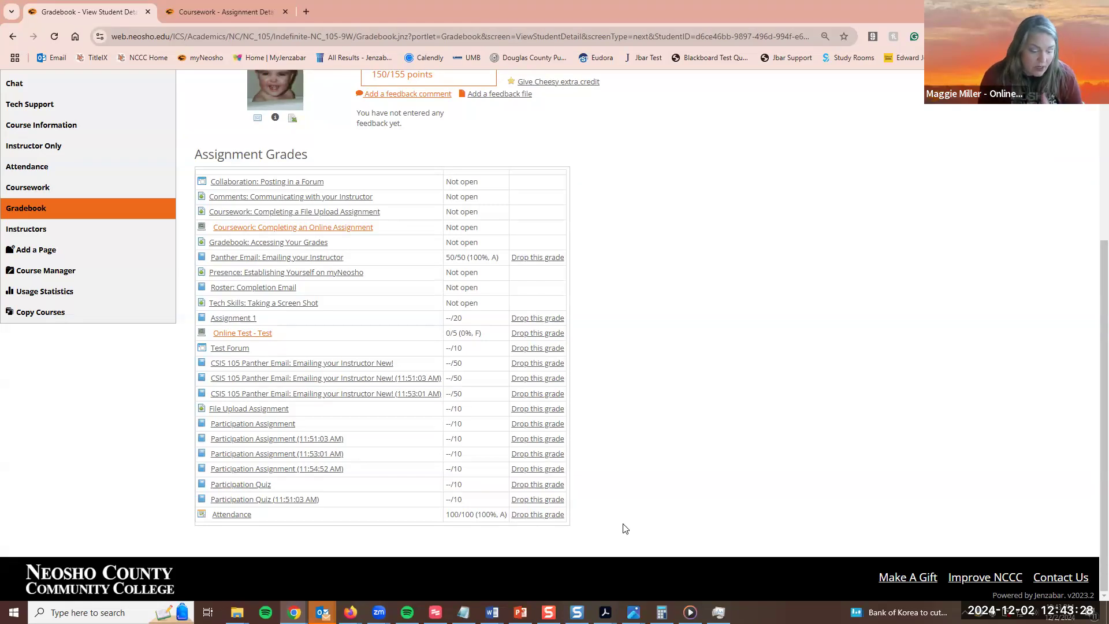
scroll(841, 384, "up", 1)
scroll(840, 384, "up", 4)
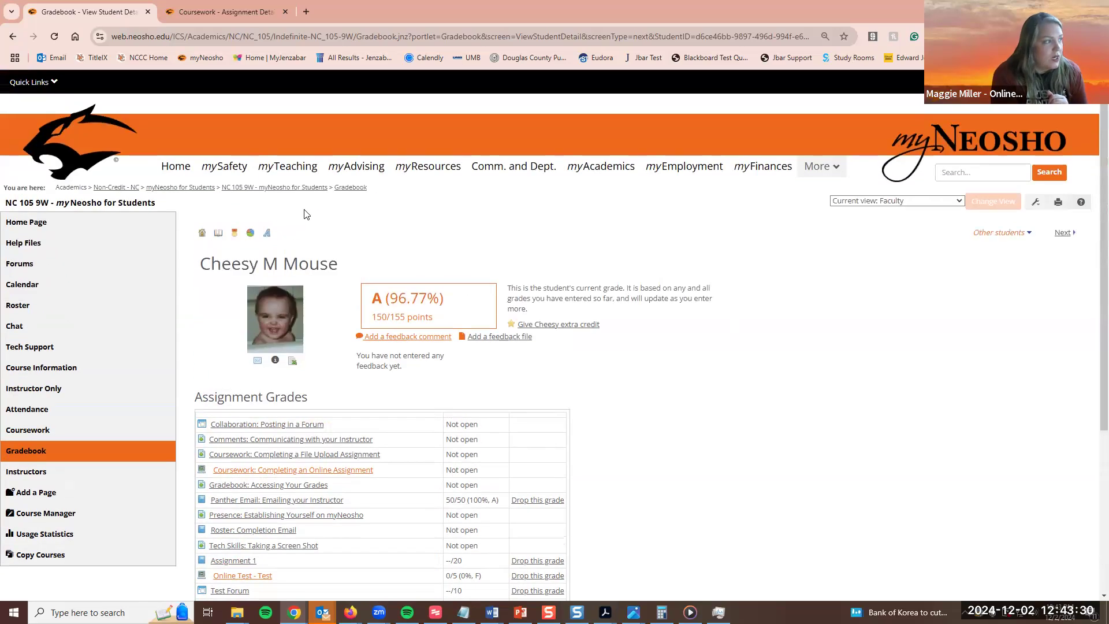
View the full gradebook and the final grade weighting, and open the choice of weighting methods for review.
left_click(217, 235)
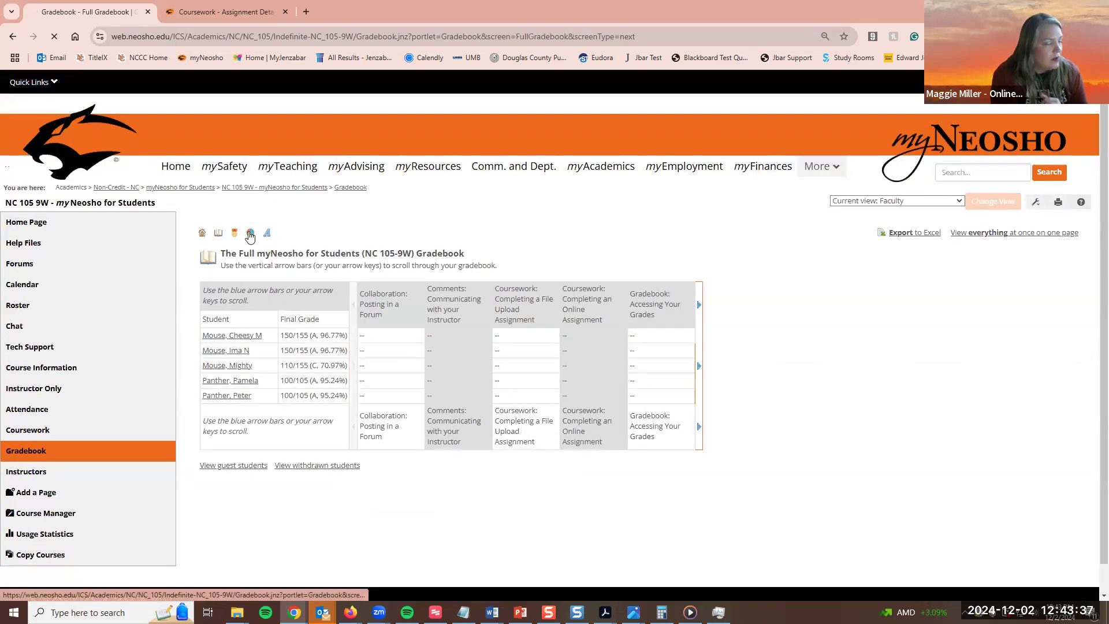
left_click(250, 234)
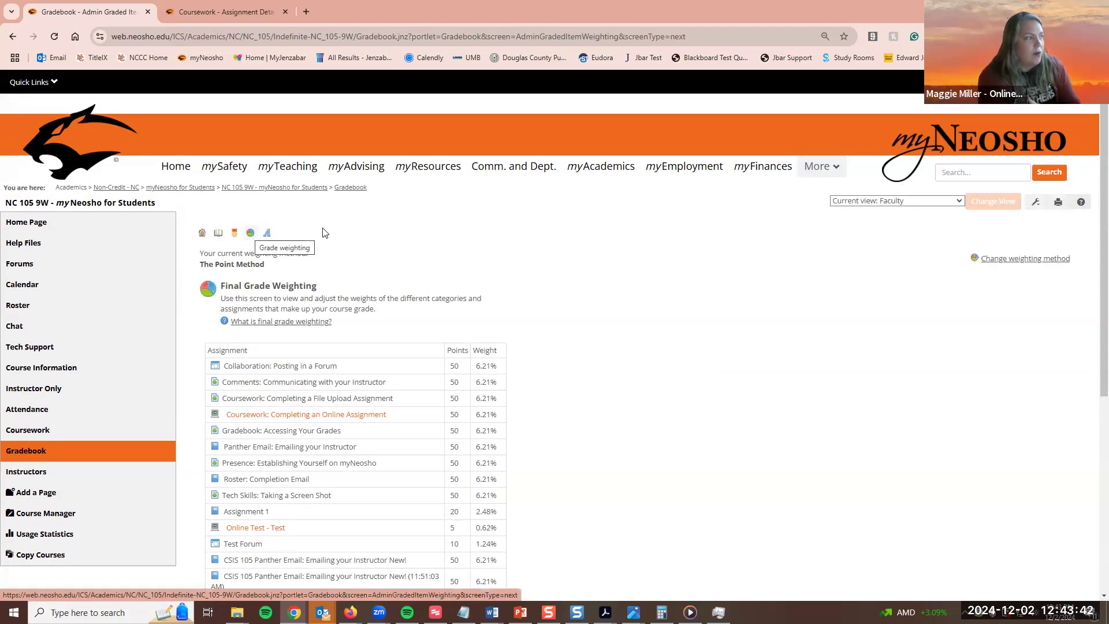
left_click(1024, 258)
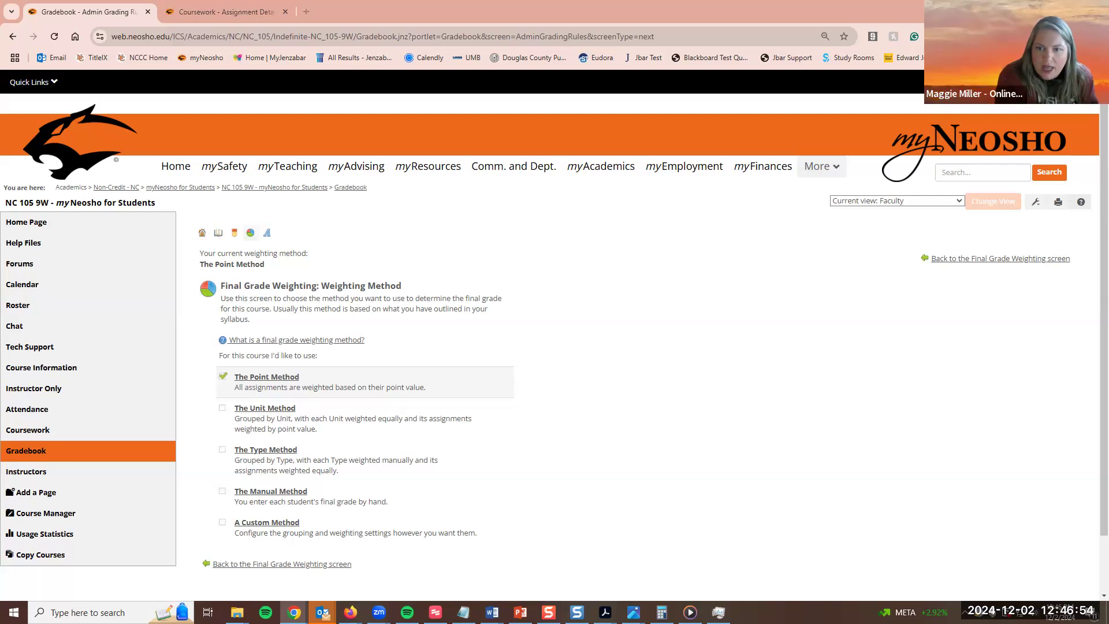
Switch to the Coursework browser page and open myTeaching's Instructional Support page with its calendar and training resources.
left_click(230, 12)
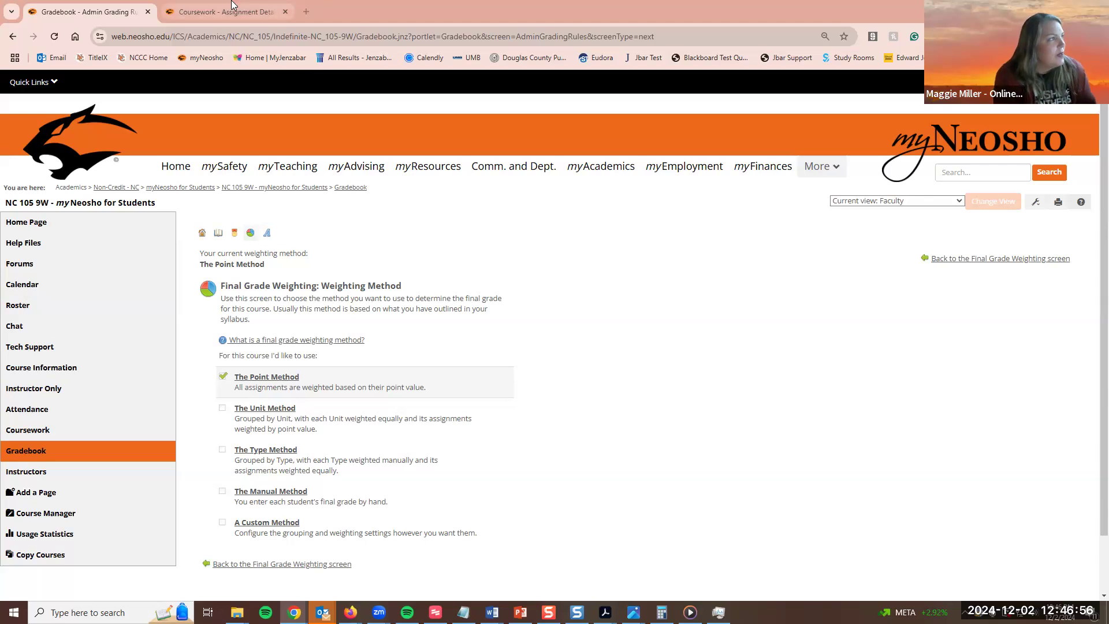
left_click(820, 167)
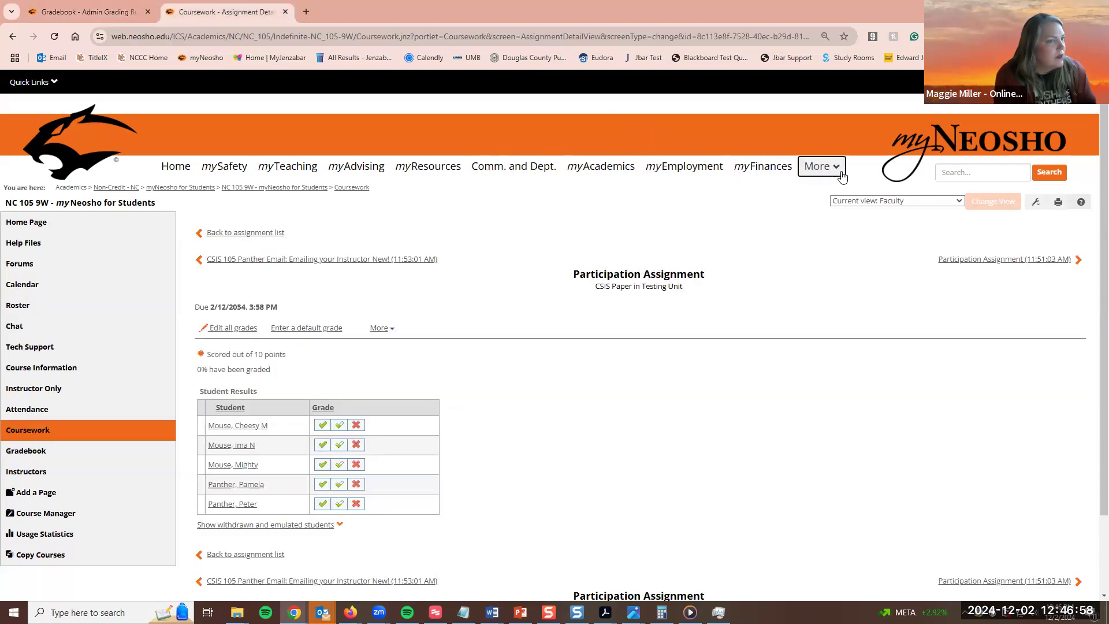
left_click(288, 166)
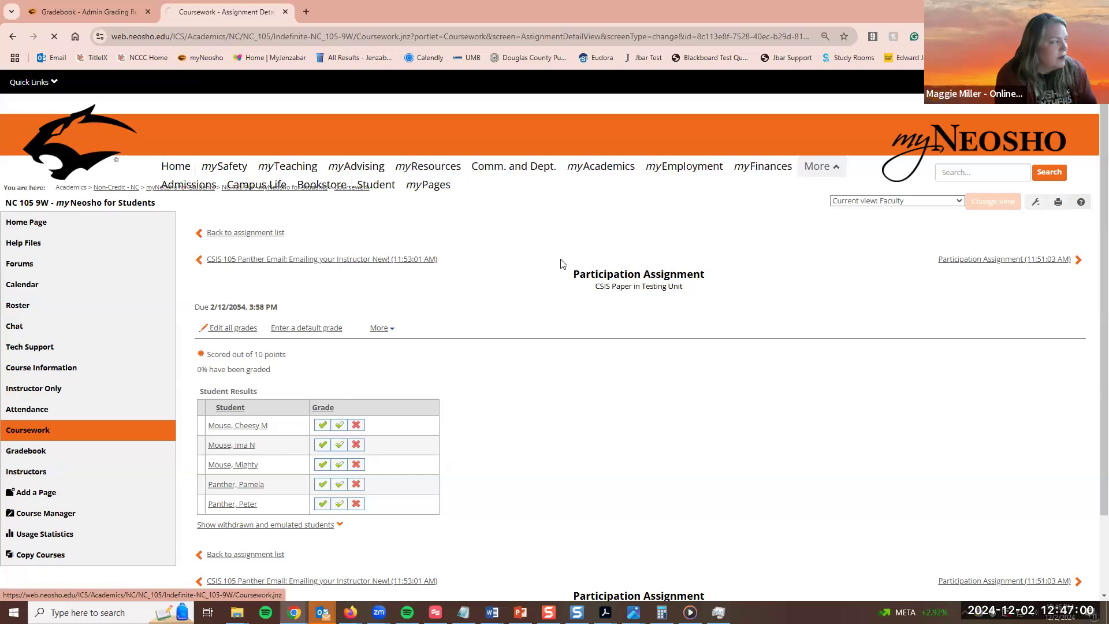
left_click(68, 331)
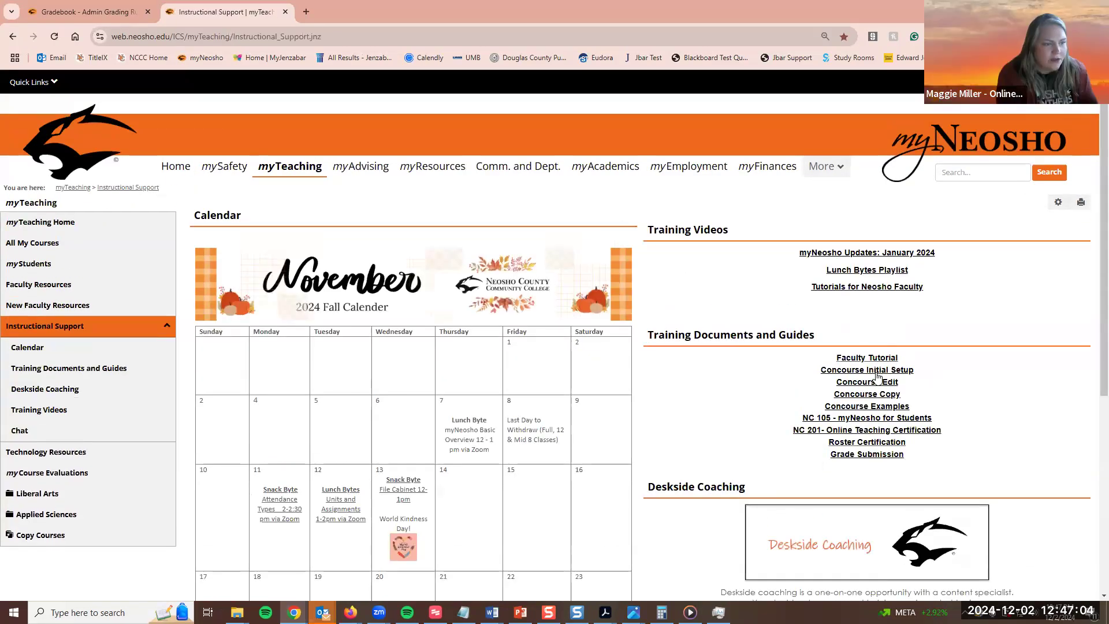